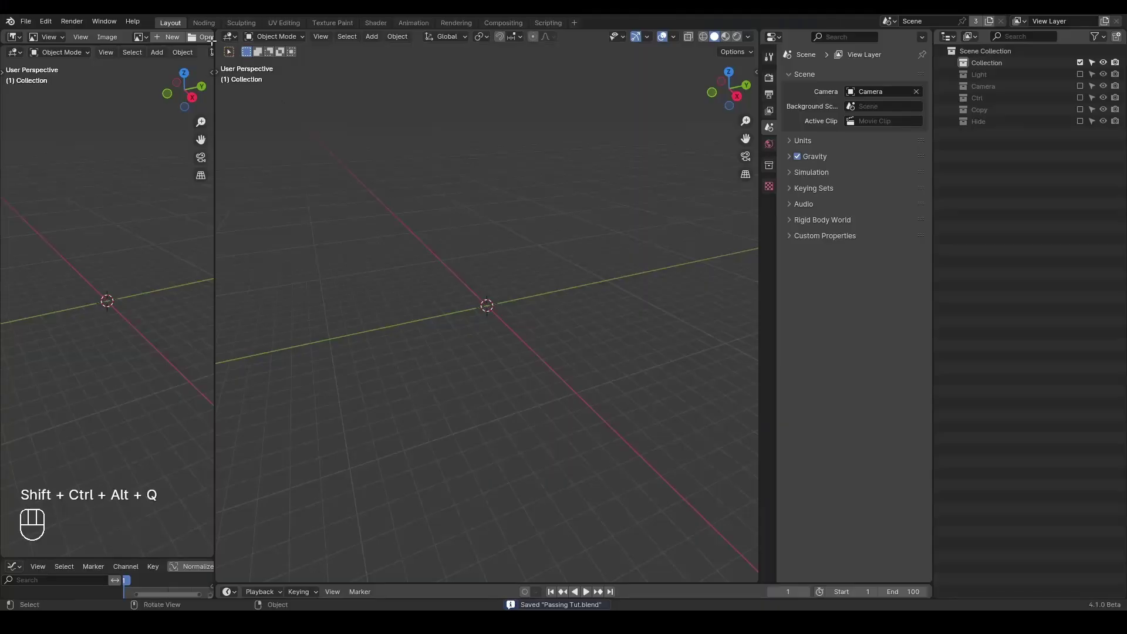
# - Switch to the Noding workspace, add a plane and create a new geometry node tree on it
pyautogui.click(204, 23)
pyautogui.hotkey('shift', 'a')
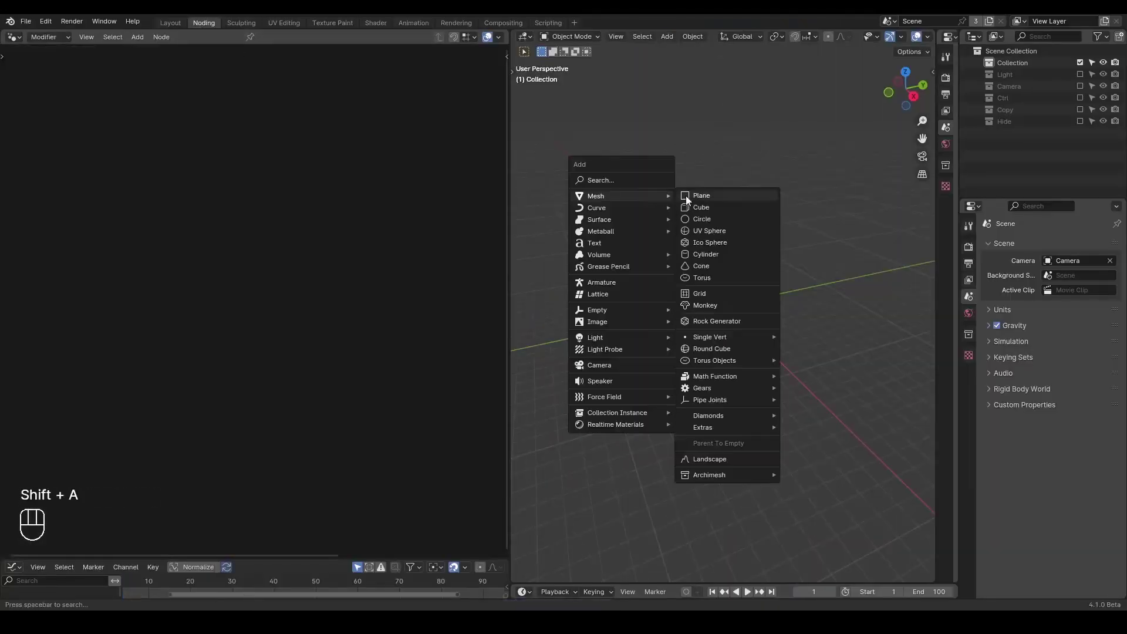
pyautogui.click(686, 195)
pyautogui.click(239, 37)
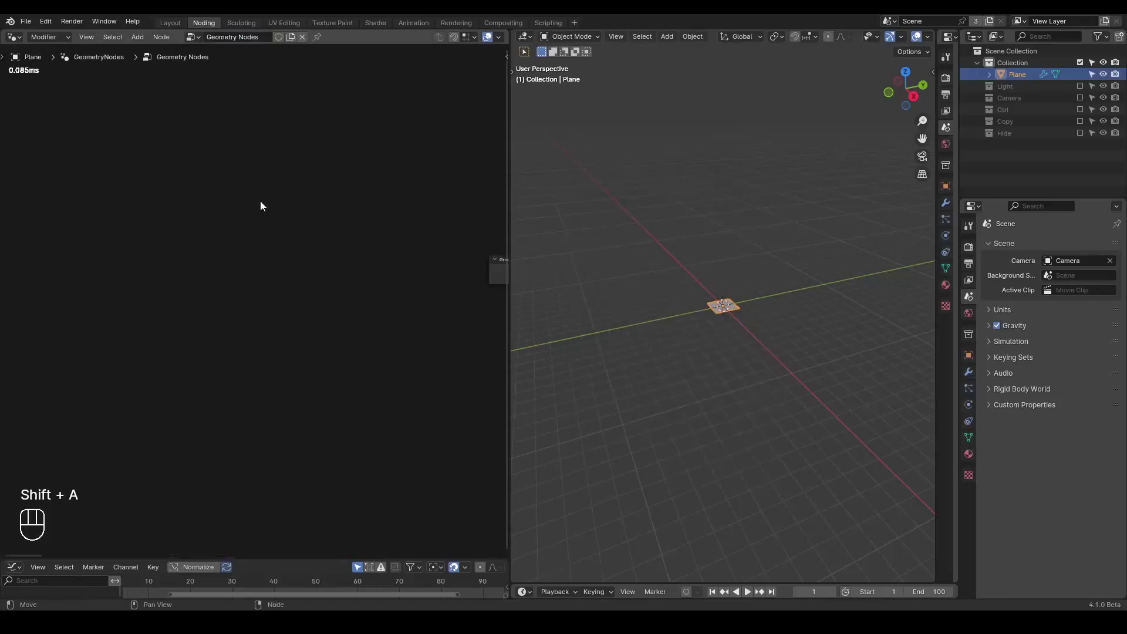
# - Delete the Group Input node from the plane's geometry node tree
pyautogui.press('q')
pyautogui.click(330, 246)
pyautogui.moveTo(189, 217); pyautogui.dragTo(55, 396)
pyautogui.press('x')
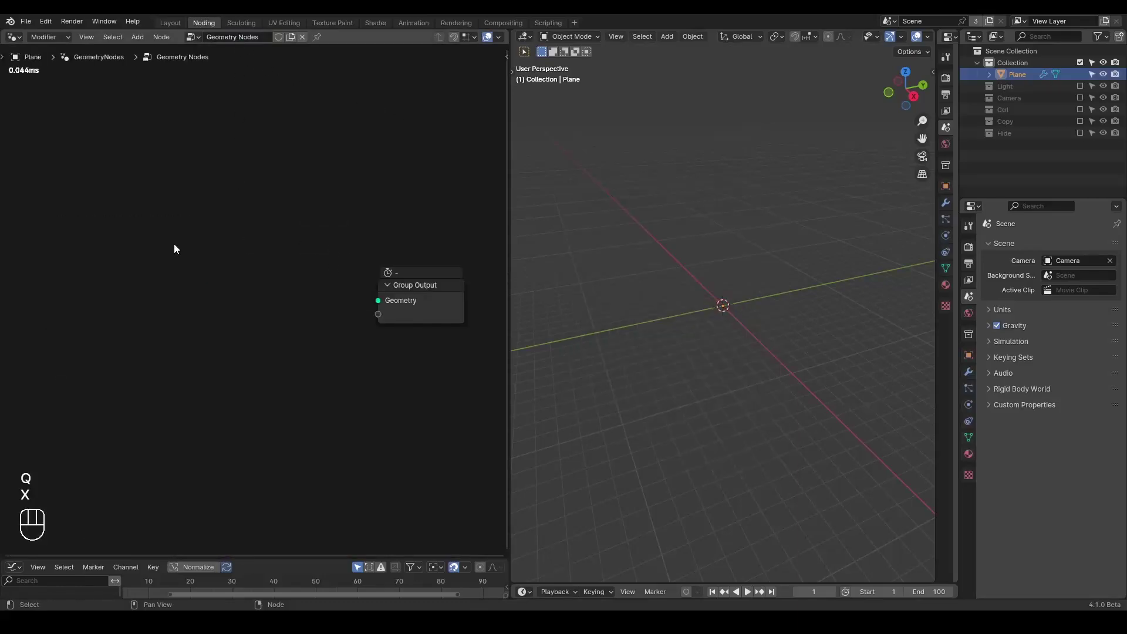
# - Add an Ico Sphere node and connect its Mesh output to the Group Output geometry
pyautogui.hotkey('ctrl', 'a')
pyautogui.write('ico')
pyautogui.press('Return')
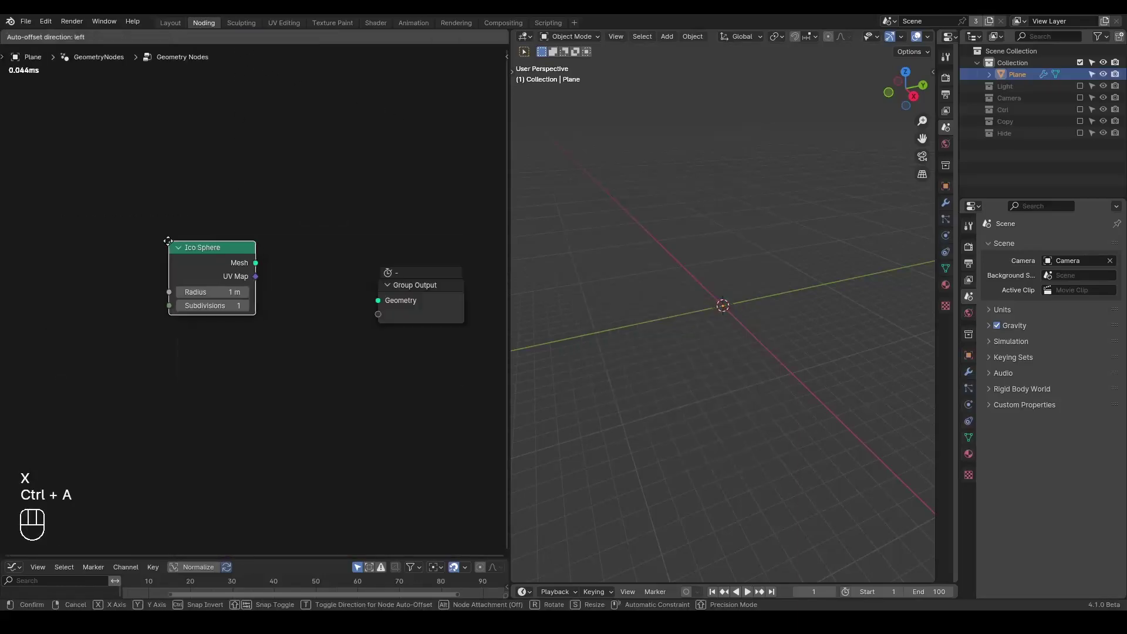
pyautogui.click(78, 233)
pyautogui.keyDown('alt'); pyautogui.keyDown('shift'); pyautogui.click(108, 240); pyautogui.keyUp('shift'); pyautogui.keyUp('alt')
# - Set the Ico Sphere node's subdivisions to 7
pyautogui.click(154, 297)
pyautogui.click(153, 298)
pyautogui.click(154, 298)
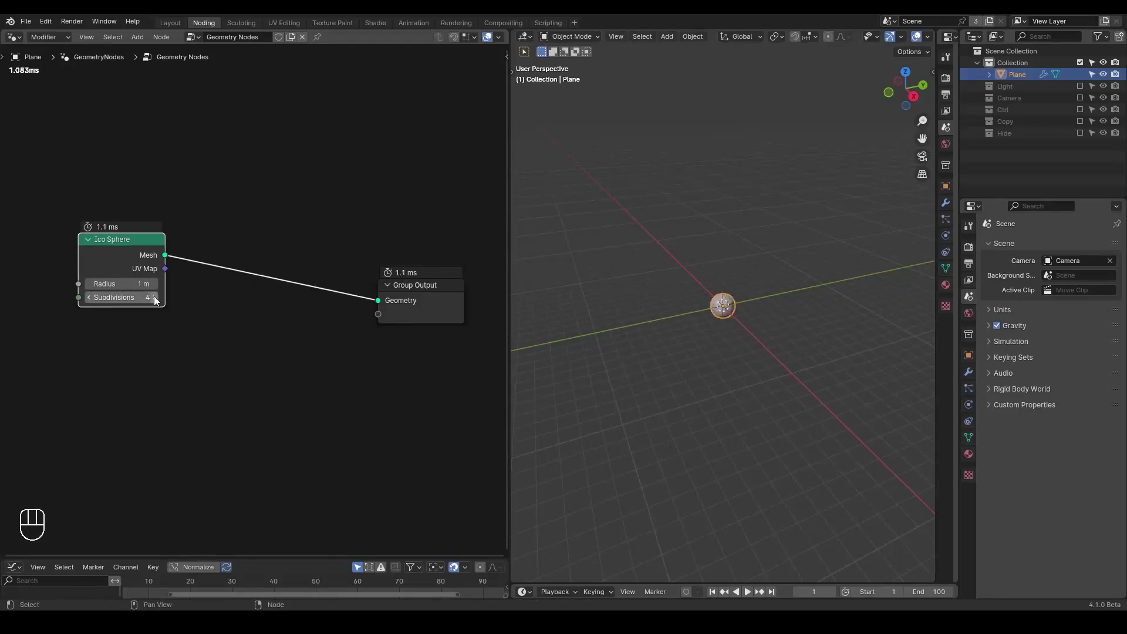
pyautogui.click(154, 297)
pyautogui.click(154, 297)
pyautogui.click(154, 297)
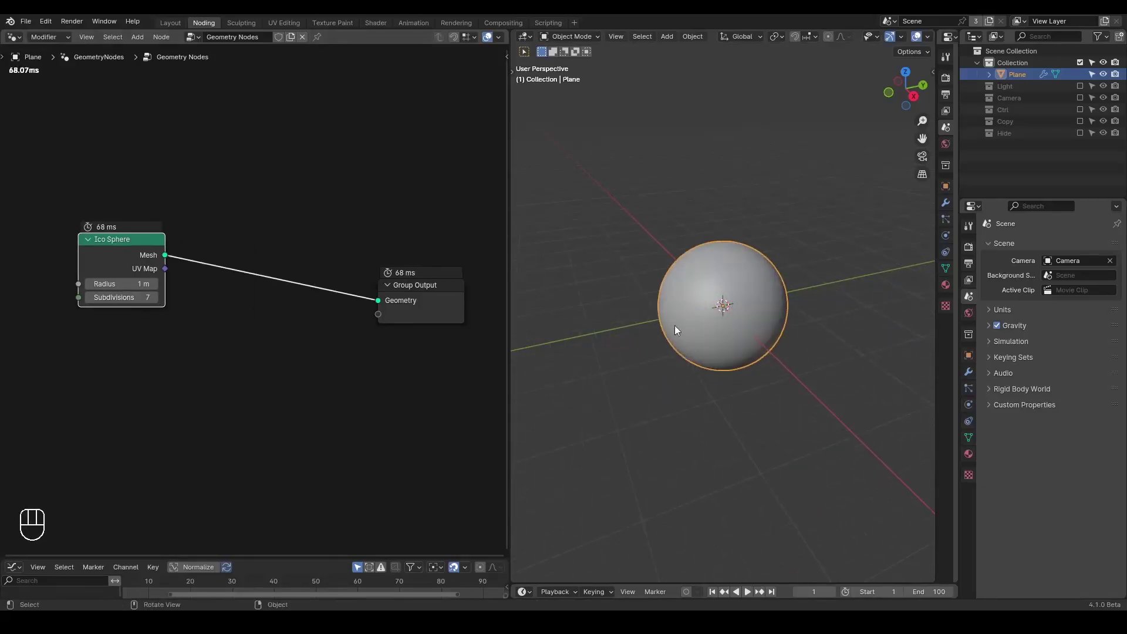
pyautogui.moveTo(300, 277); pyautogui.dragTo(276, 269, button='middle')
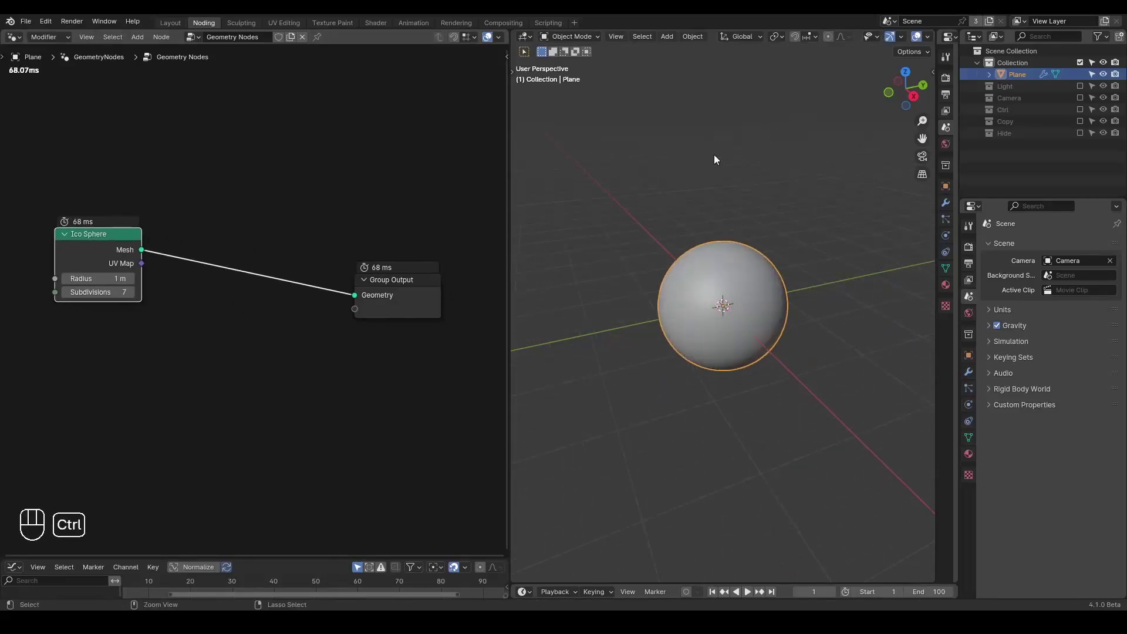
# - Add a cylinder and scale its mesh to about 0.13 in all directions except Z
pyautogui.hotkey('shift', 'a')
pyautogui.moveTo(691, 149)
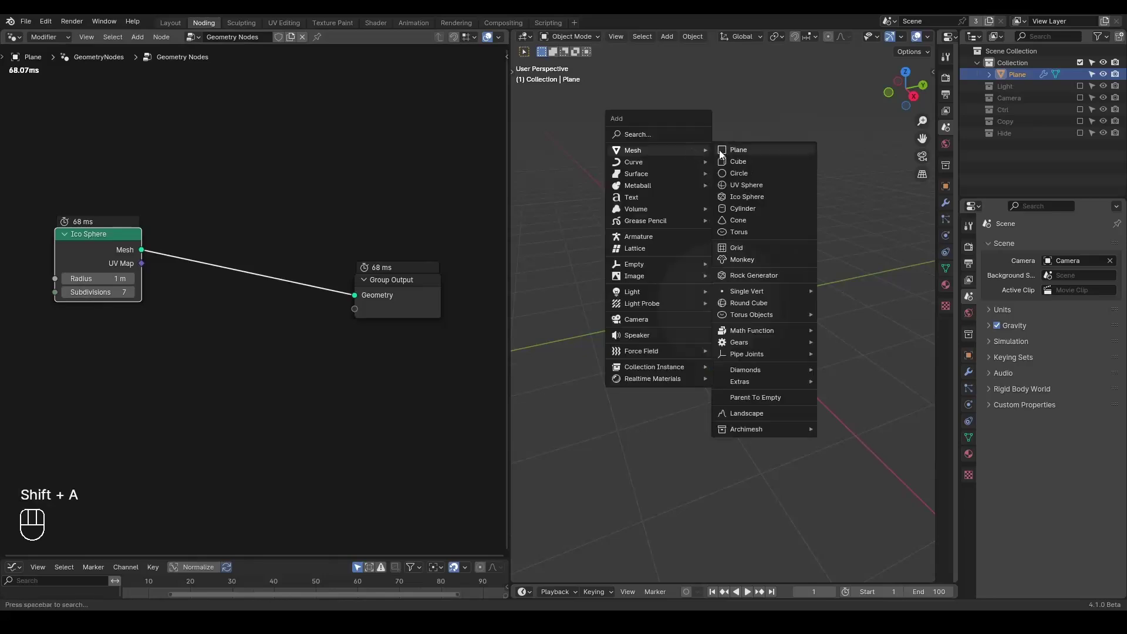
pyautogui.click(745, 210)
pyautogui.press('Tab')
pyautogui.press('s')
pyautogui.hotkey('shift', 'z')
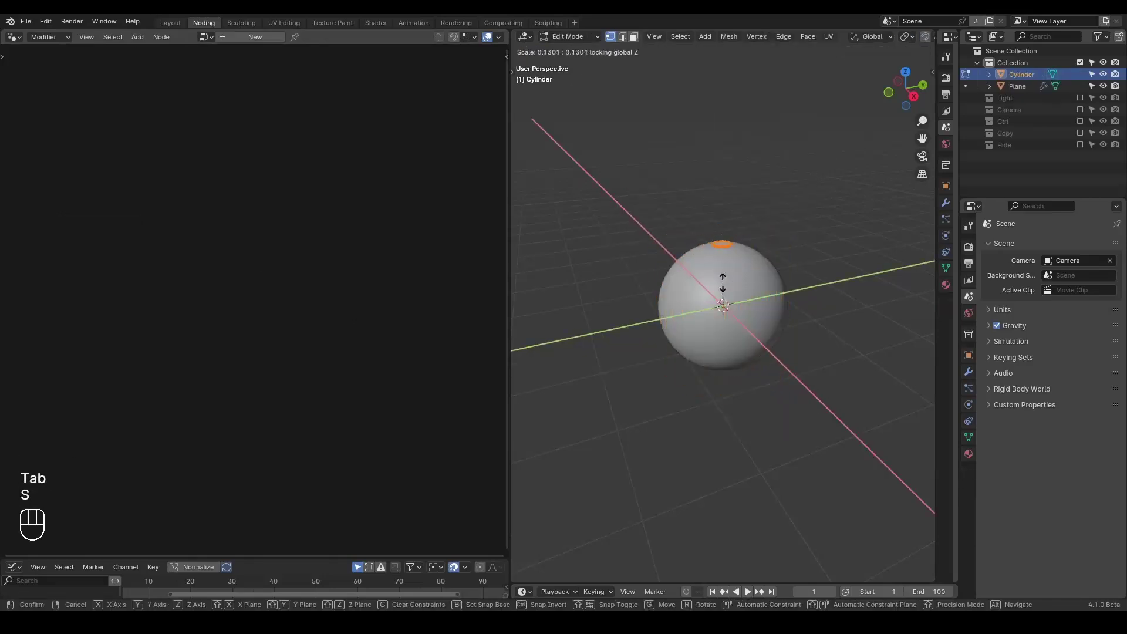
pyautogui.click(723, 281)
# - Stretch the thin cylinder's mesh along Z so it extends well above and below the sphere
pyautogui.press('s')
pyautogui.press('z')
pyautogui.click(805, 132)
pyautogui.press('Tab')
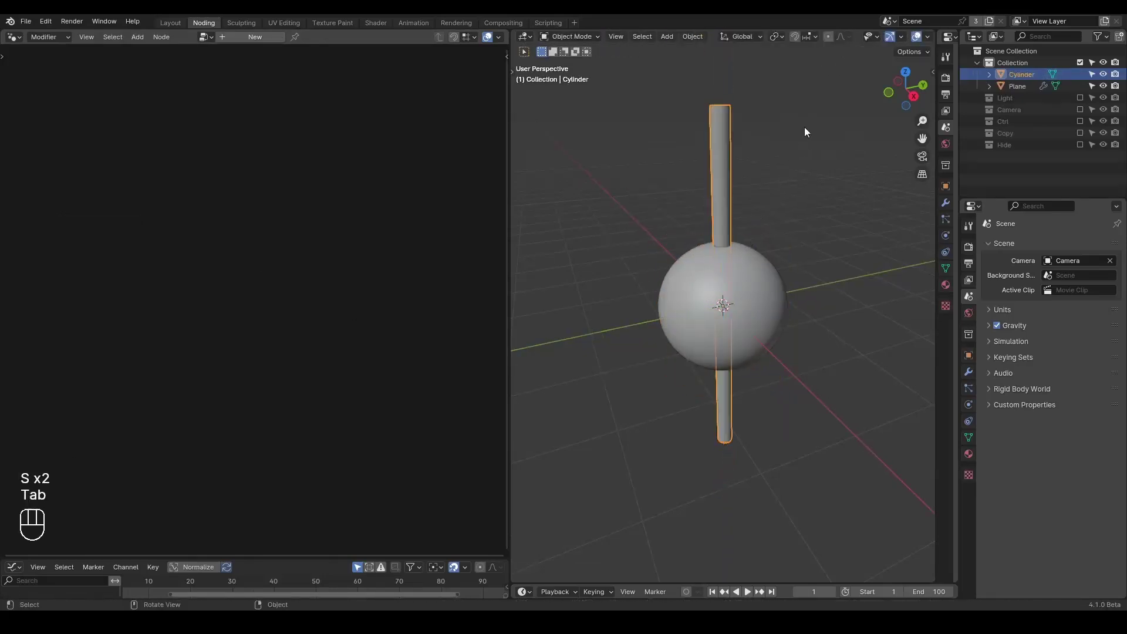
# - Enlarge the timeline area and move the sphere along Y to about 3.05 m, clear of the rod
pyautogui.click(769, 278)
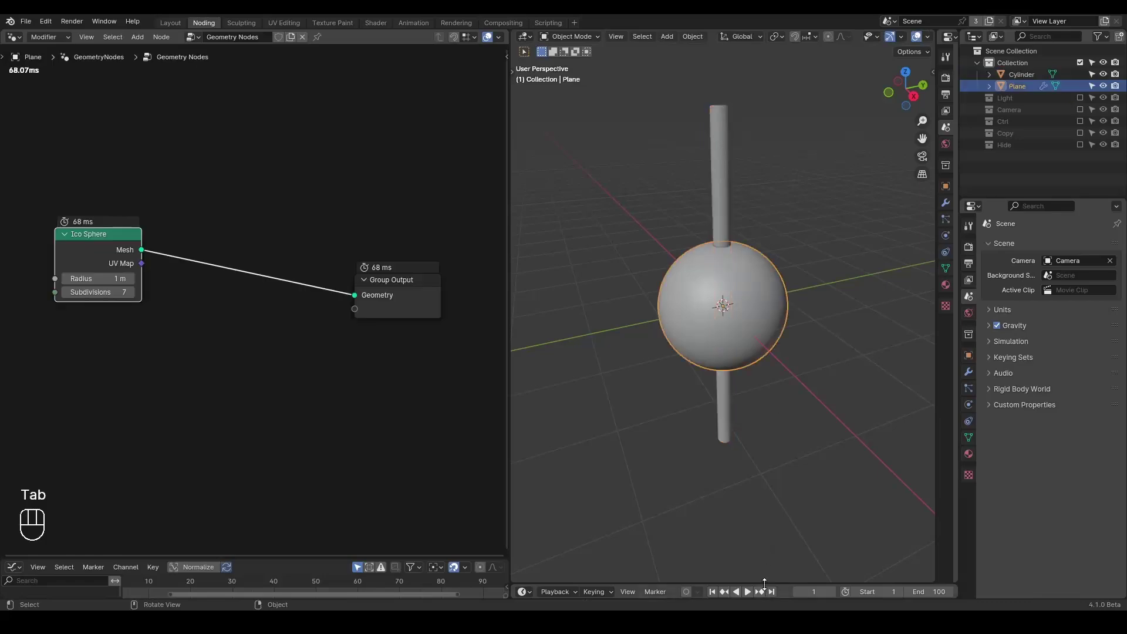
pyautogui.moveTo(765, 583); pyautogui.dragTo(765, 470)
pyautogui.press('g')
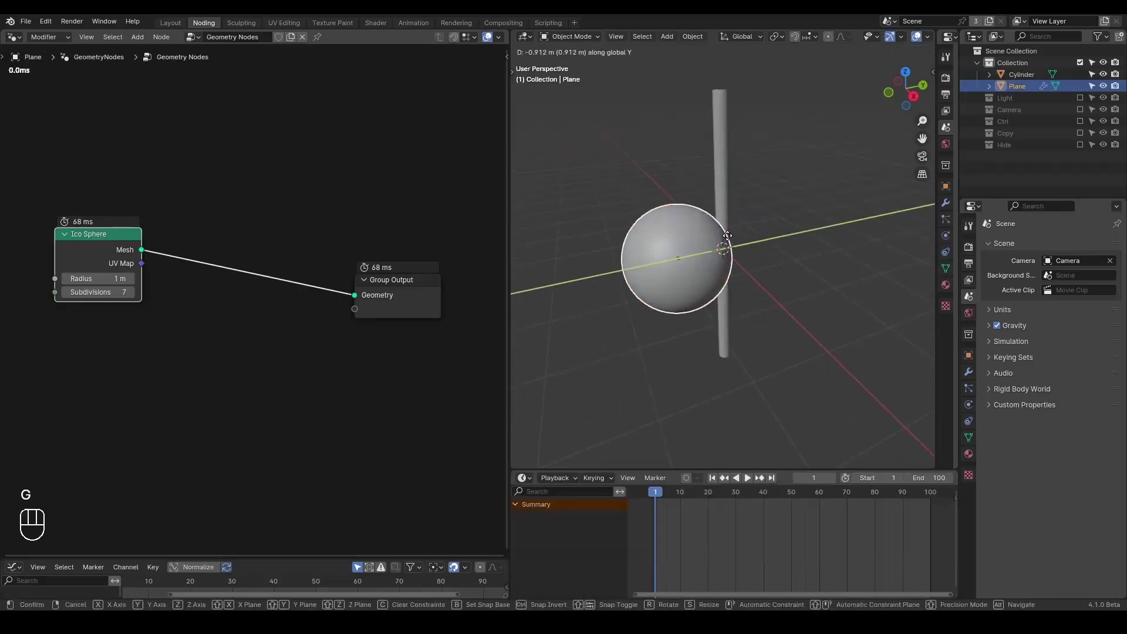
pyautogui.rightClick(728, 236)
pyautogui.moveTo(805, 266); pyautogui.dragTo(756, 241, button='middle')
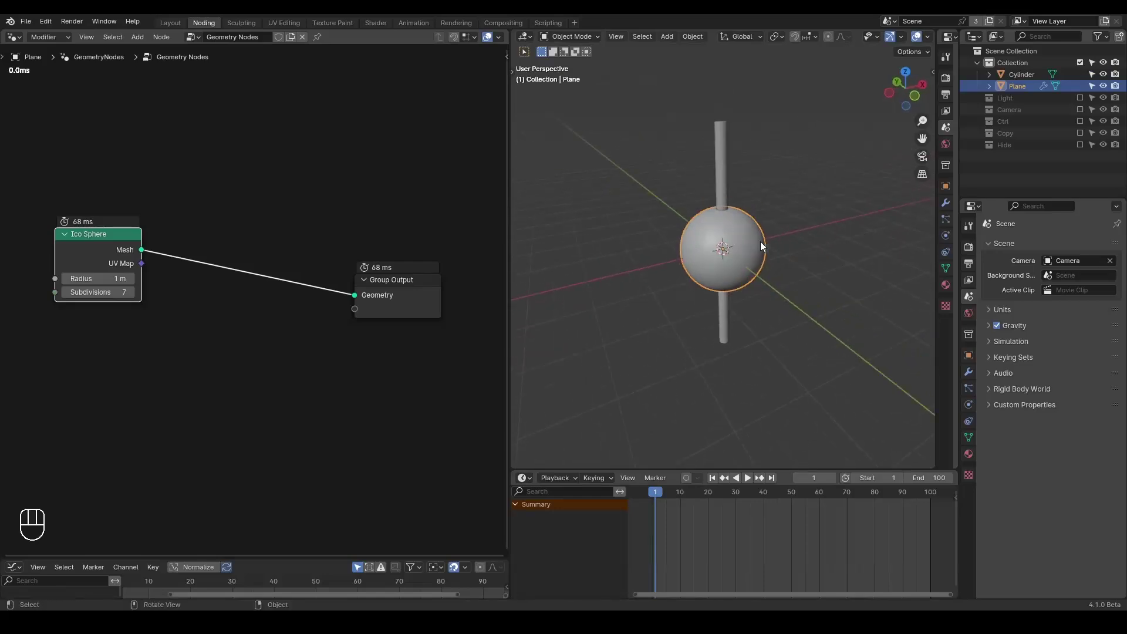
pyautogui.press('g')
pyautogui.click(726, 197)
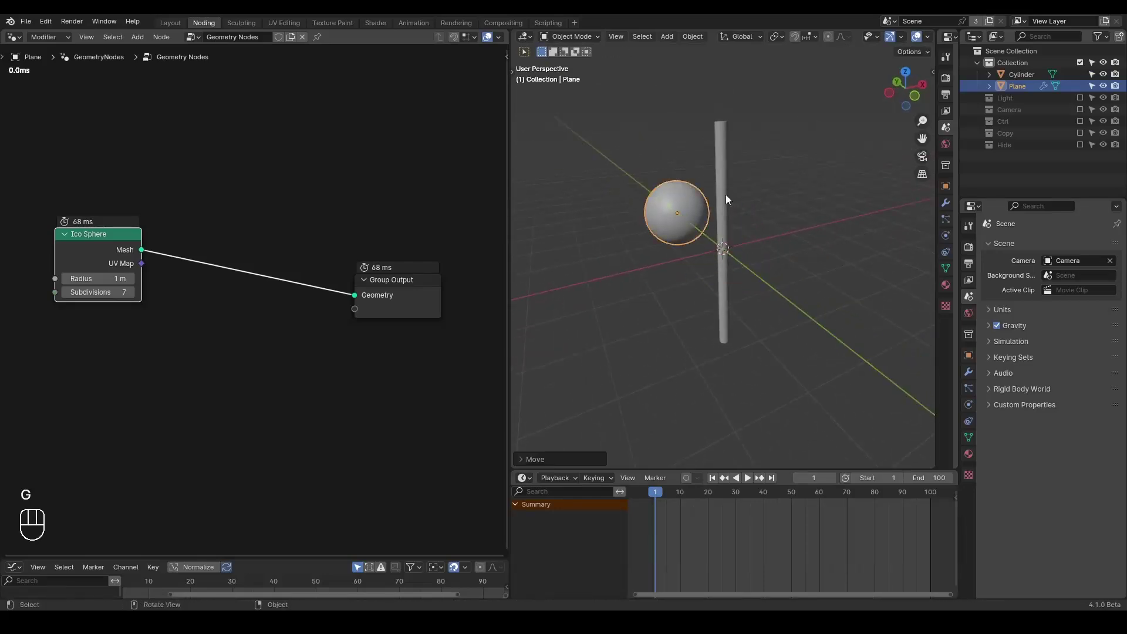
# - Keyframe the sphere's location at frame 1
pyautogui.click(968, 371)
pyautogui.click(968, 355)
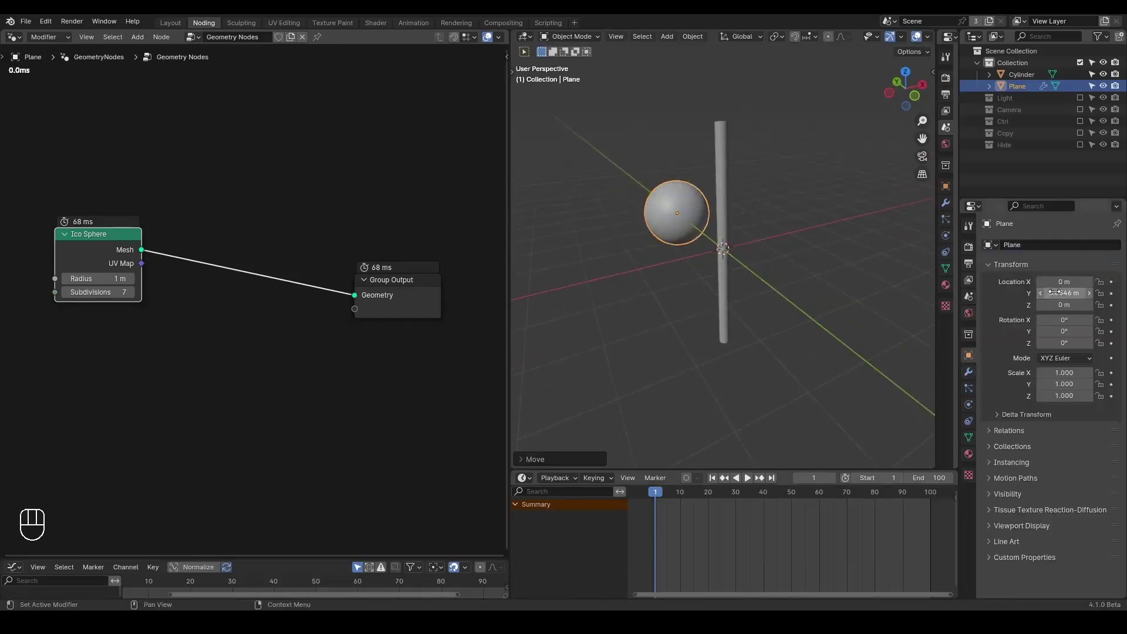
pyautogui.press('i')
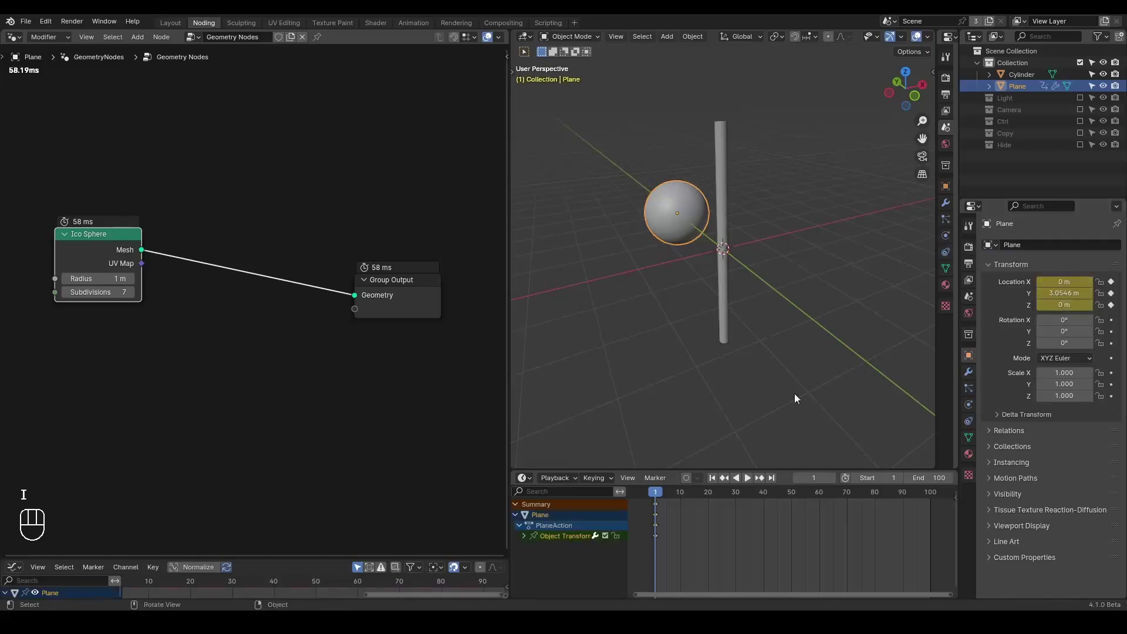
# - At frame 100, move the sphere along Y past the rod to about -1.24 m and keyframe its location
pyautogui.click(772, 478)
pyautogui.press('g')
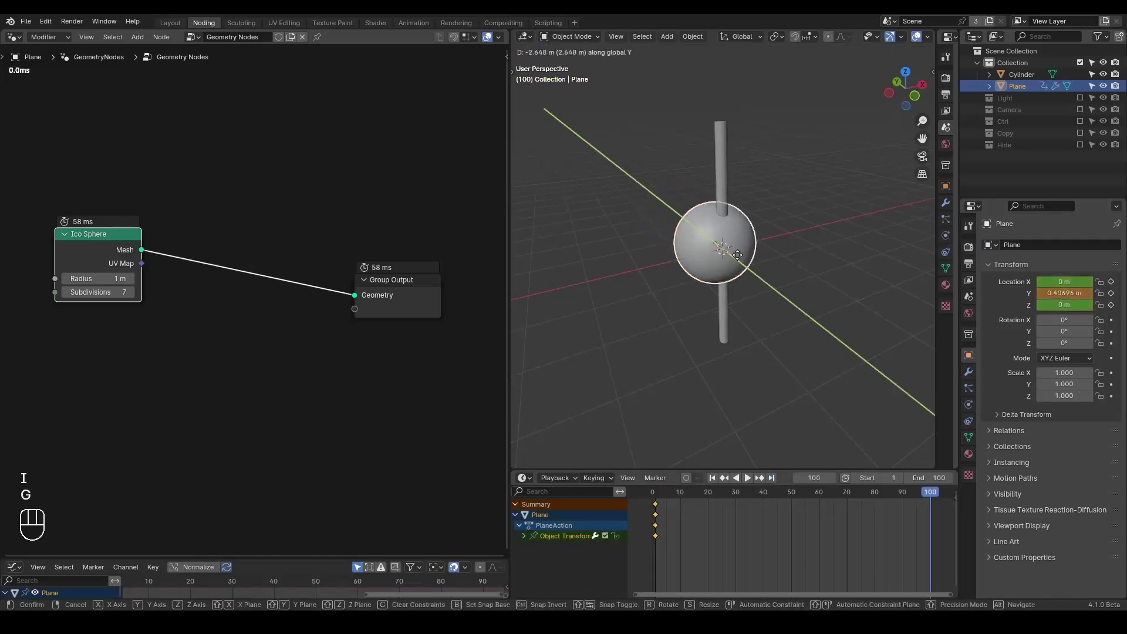
pyautogui.click(782, 273)
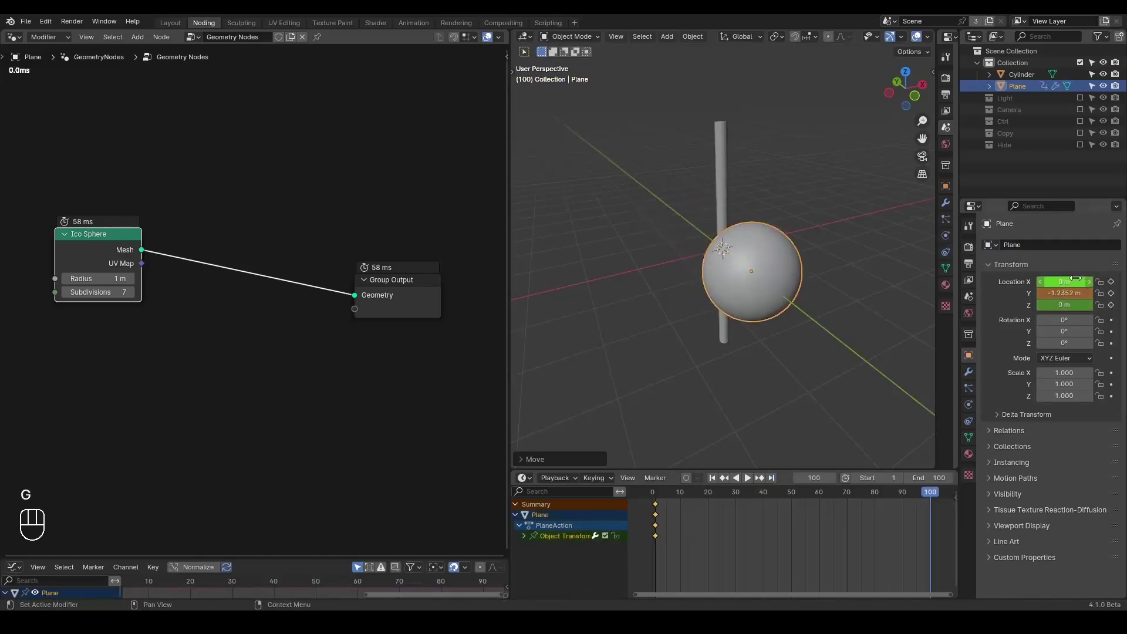
pyautogui.press('i')
# - Play the animation to check the sphere passing through the rod, stopping at frame 62
pyautogui.hotkey('shift', 'space')
pyautogui.press('space')
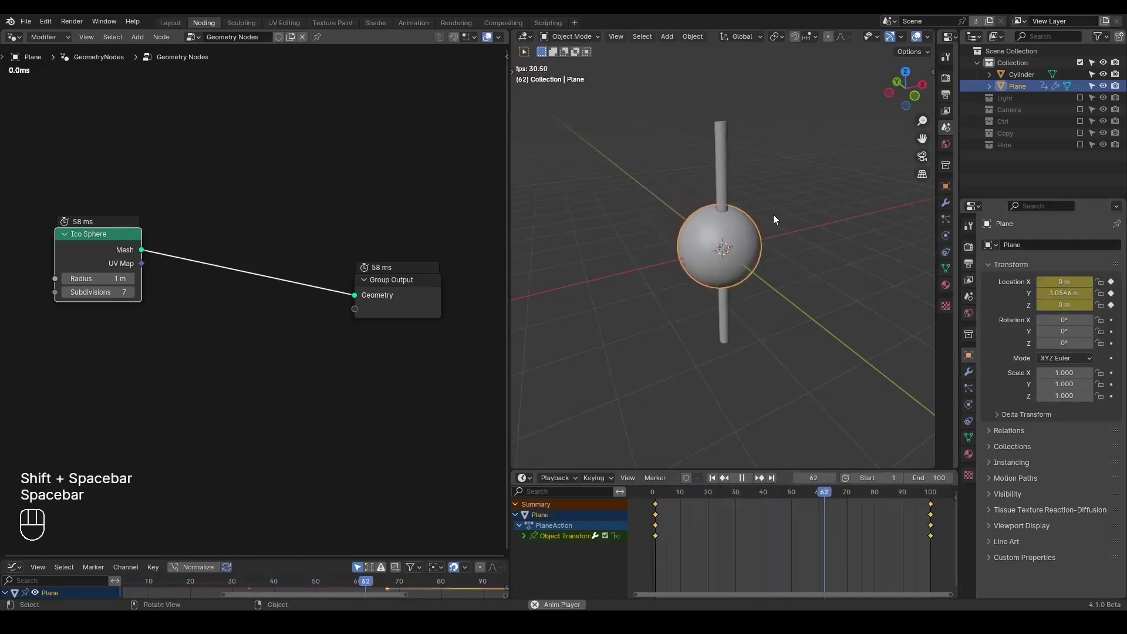
pyautogui.press('space')
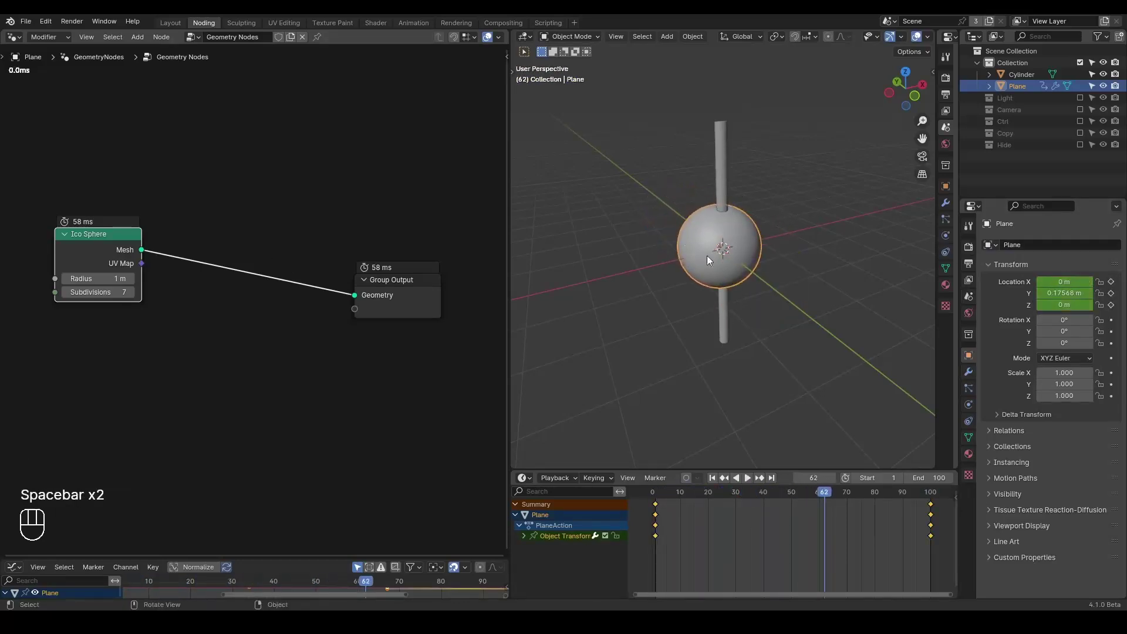
# - Add the G_Collision Deformer node group, wiring it between the Ico Sphere mesh and the Group Output
pyautogui.hotkey('ctrl', 'a')
pyautogui.write('coll')
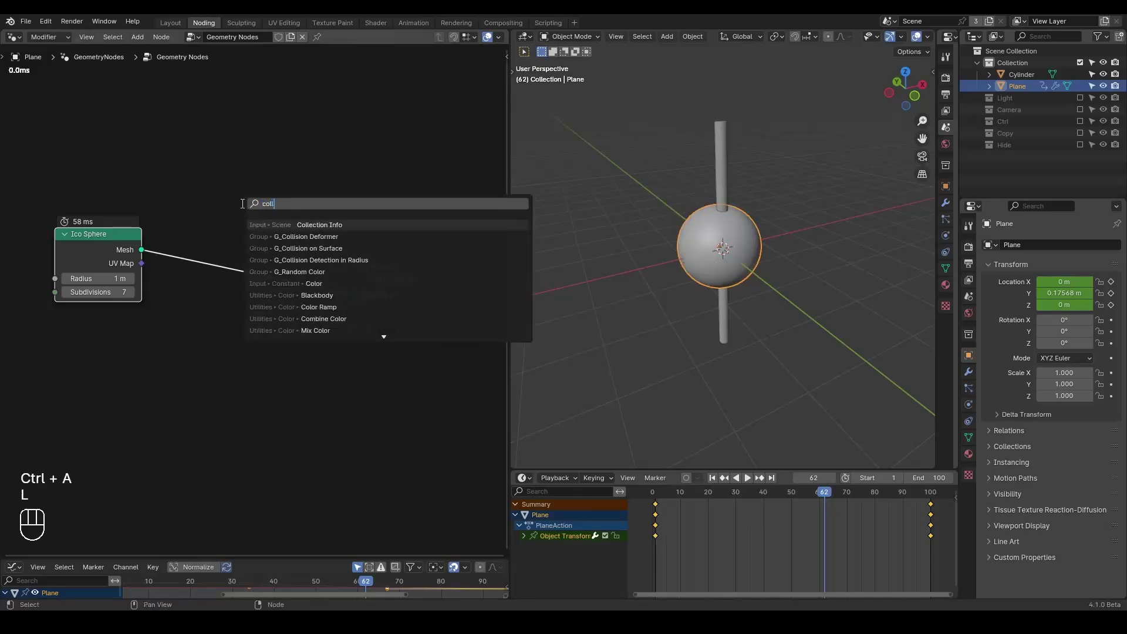
pyautogui.press('Down')
pyautogui.press('Return')
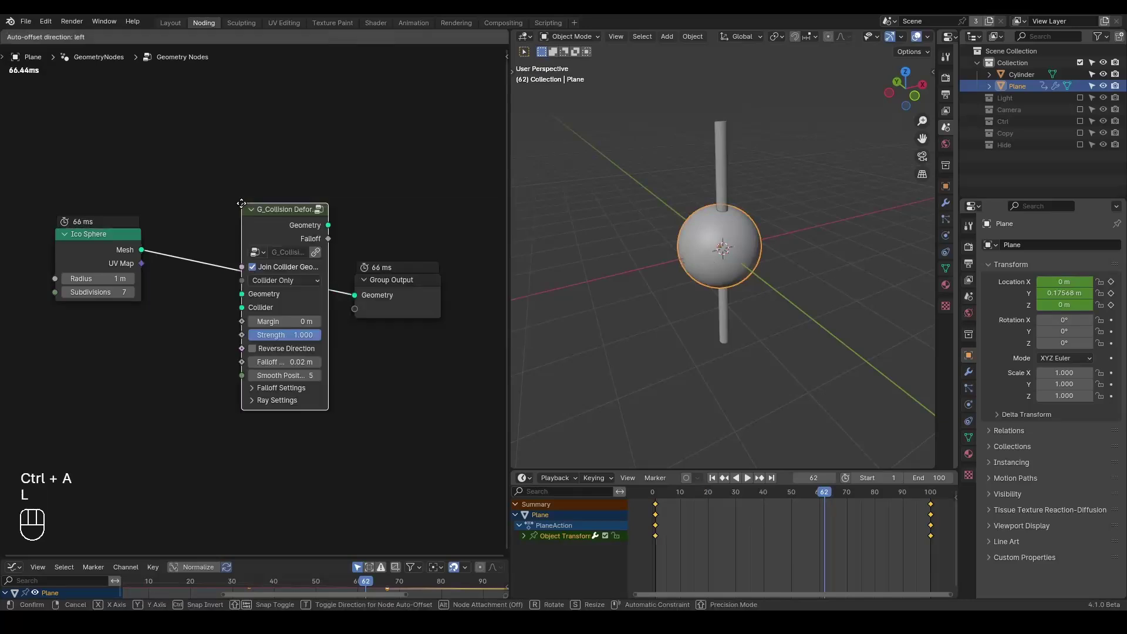
pyautogui.click(220, 202)
pyautogui.moveTo(210, 254); pyautogui.dragTo(242, 249, button='middle')
pyautogui.moveTo(170, 246); pyautogui.dragTo(250, 285)
pyautogui.moveTo(218, 288); pyautogui.dragTo(253, 274, button='middle')
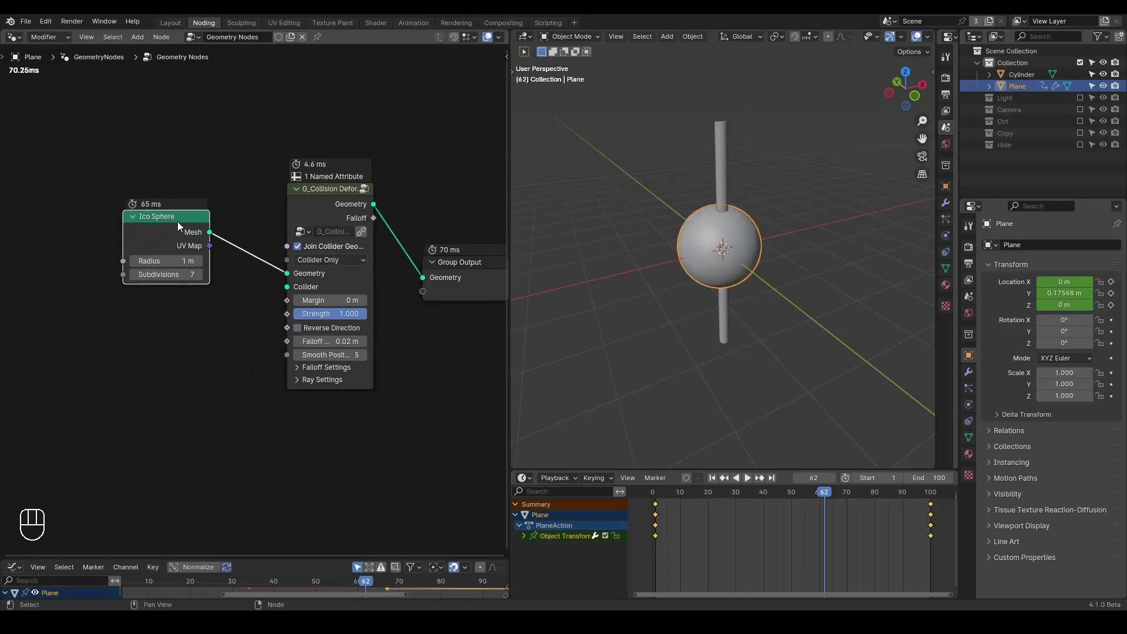
pyautogui.moveTo(179, 226); pyautogui.dragTo(146, 254)
pyautogui.hotkey('ctrl', 'a')
pyautogui.write('r')
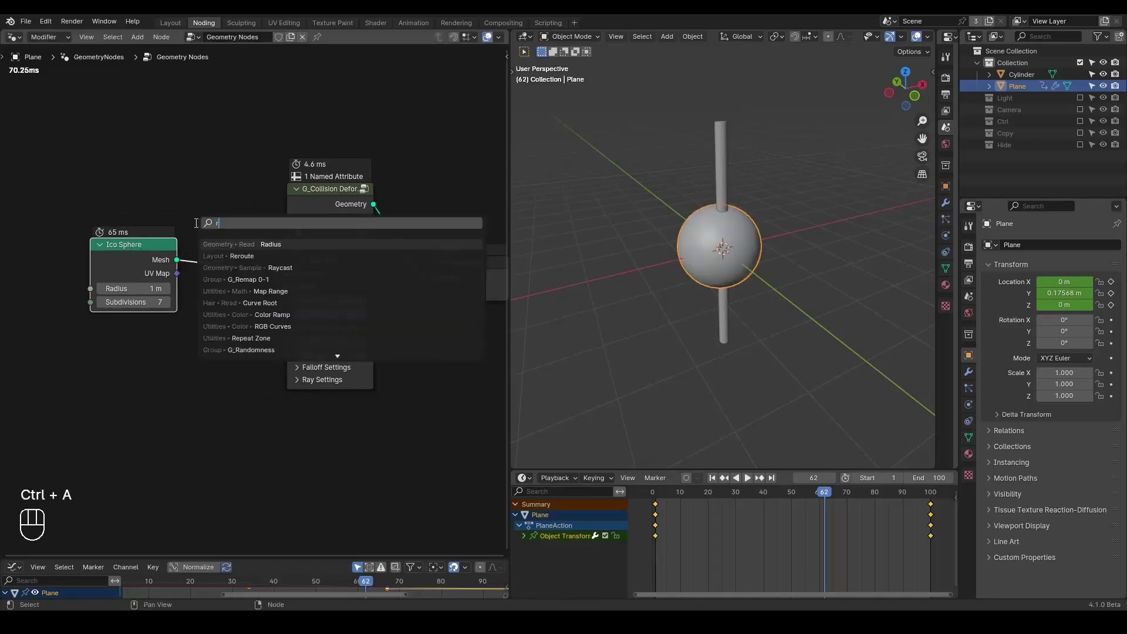
pyautogui.write('aycast')
pyautogui.press('Return')
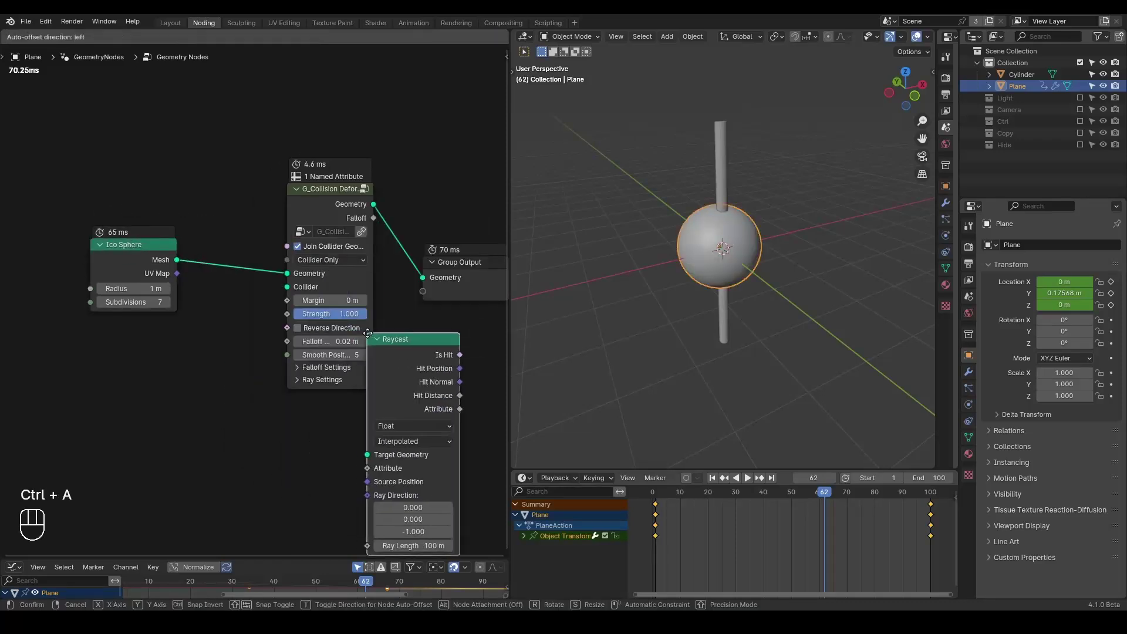
pyautogui.click(385, 334)
pyautogui.moveTo(377, 339); pyautogui.dragTo(321, 309, button='middle')
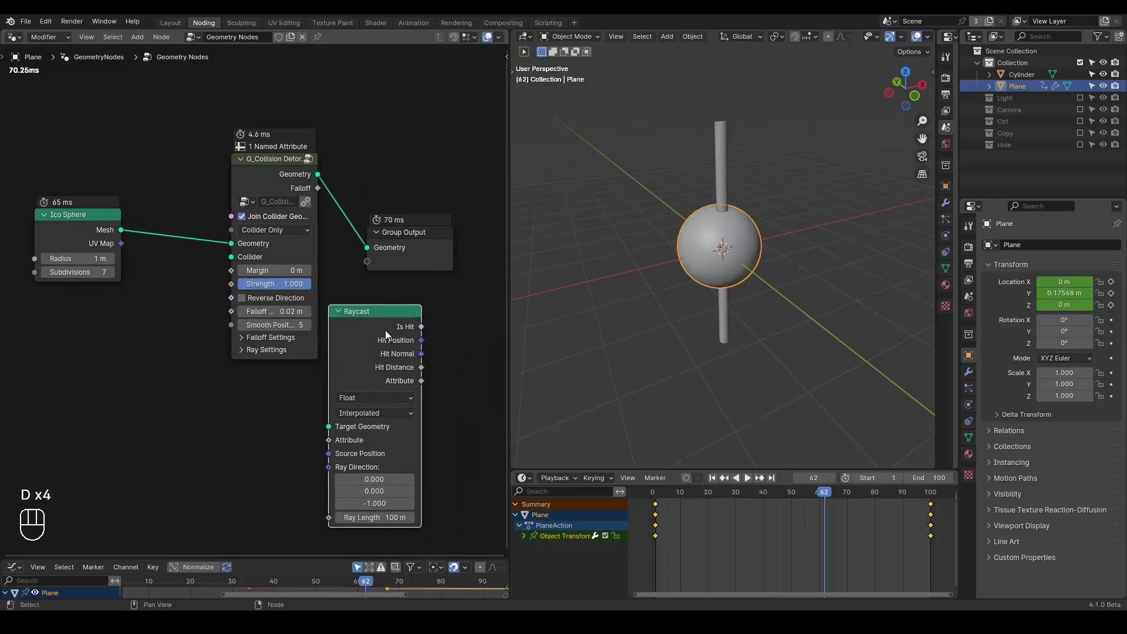
pyautogui.moveTo(376, 334); pyautogui.dragTo(440, 334)
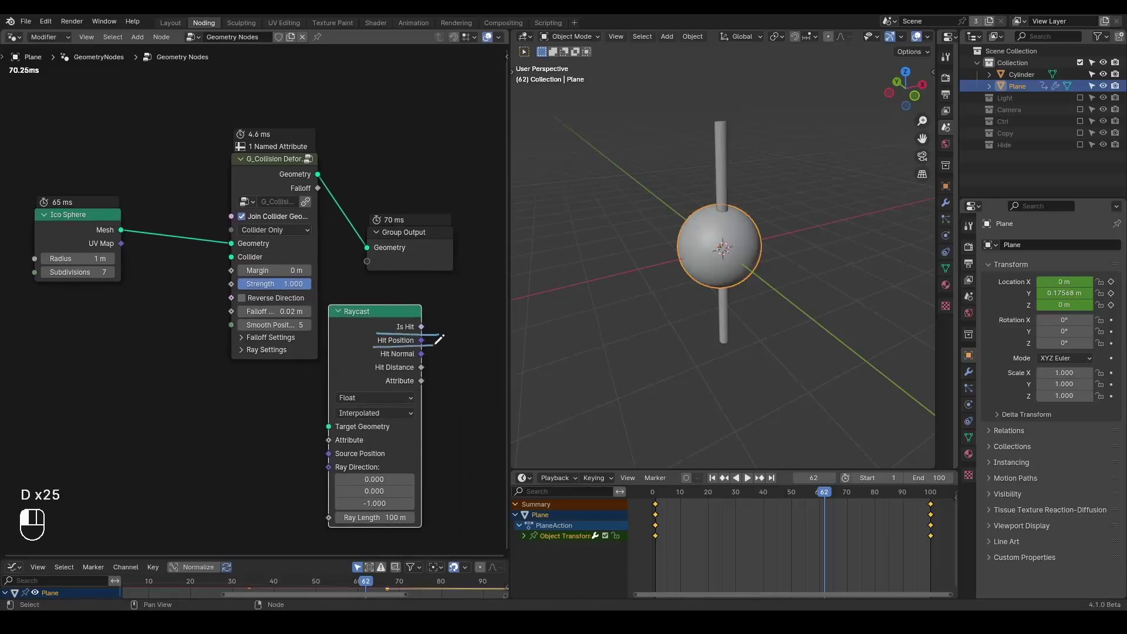
pyautogui.moveTo(371, 359); pyautogui.dragTo(433, 359)
pyautogui.moveTo(373, 378); pyautogui.dragTo(435, 376)
pyautogui.moveTo(457, 328)
pyautogui.mouseDown(button='right')
pyautogui.moveTo(427, 314)
pyautogui.moveTo(432, 341)
pyautogui.mouseUp(button='right')
pyautogui.press('x')
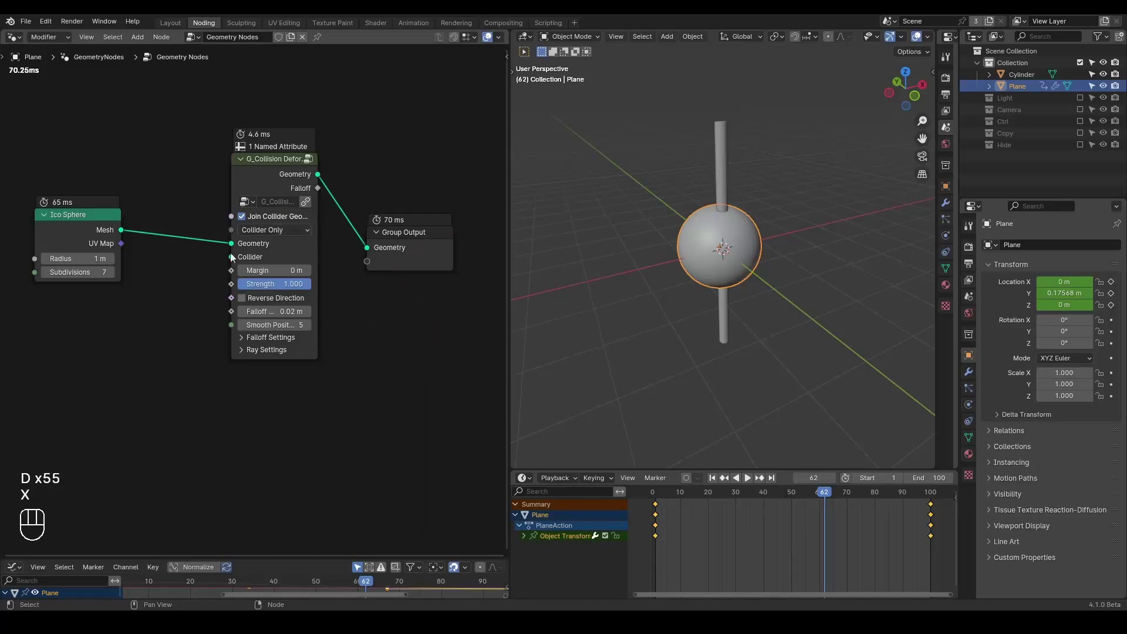
# - Bring the Cylinder into the node tree as an Object Info node and set it to Relative
pyautogui.moveTo(232, 257); pyautogui.dragTo(250, 264, button='middle')
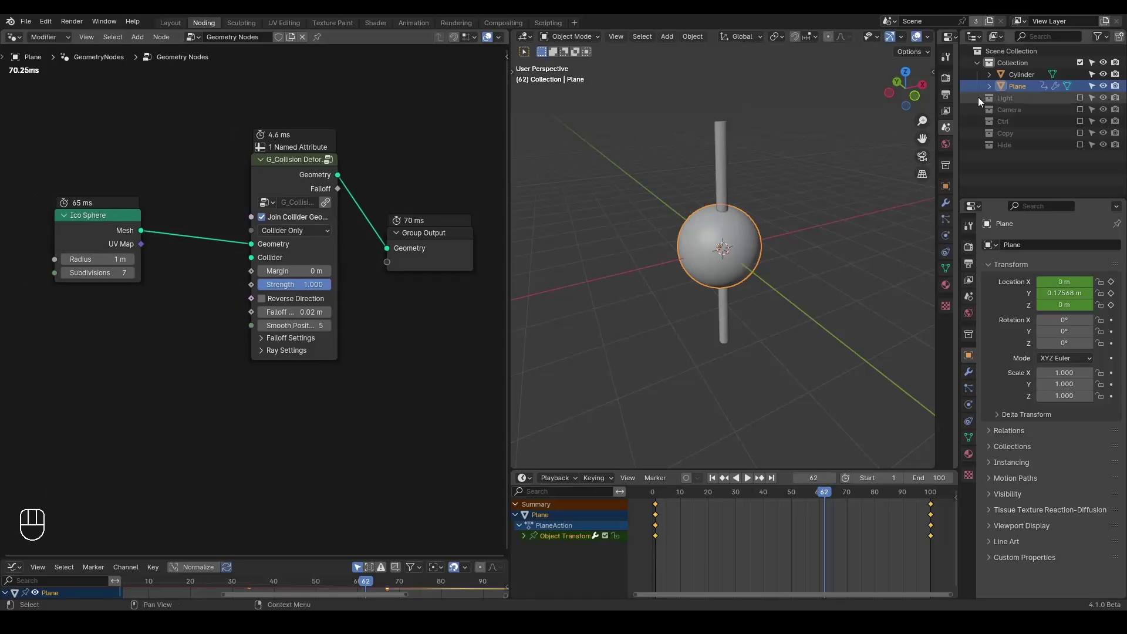
pyautogui.click(1019, 75)
pyautogui.moveTo(1019, 75); pyautogui.dragTo(301, 297)
pyautogui.moveTo(64, 332); pyautogui.dragTo(65, 333)
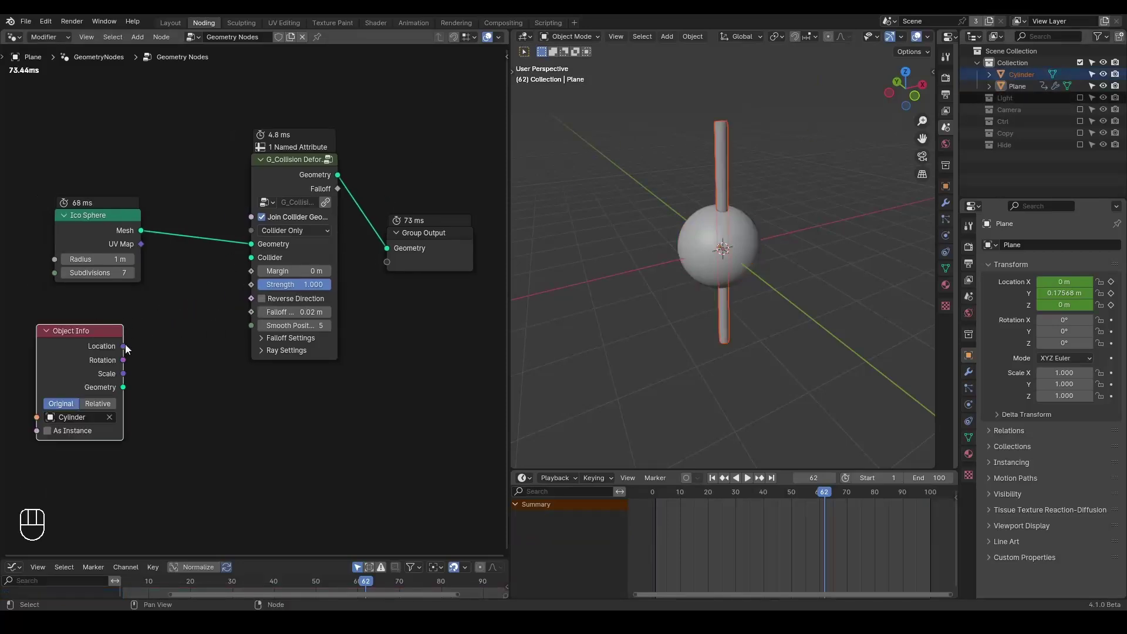
pyautogui.click(97, 404)
# - Connect the Object Info geometry to the deformer's Collider input and disable joining of the collider geometry
pyautogui.moveTo(123, 388); pyautogui.dragTo(259, 258)
pyautogui.moveTo(80, 341); pyautogui.dragTo(111, 328)
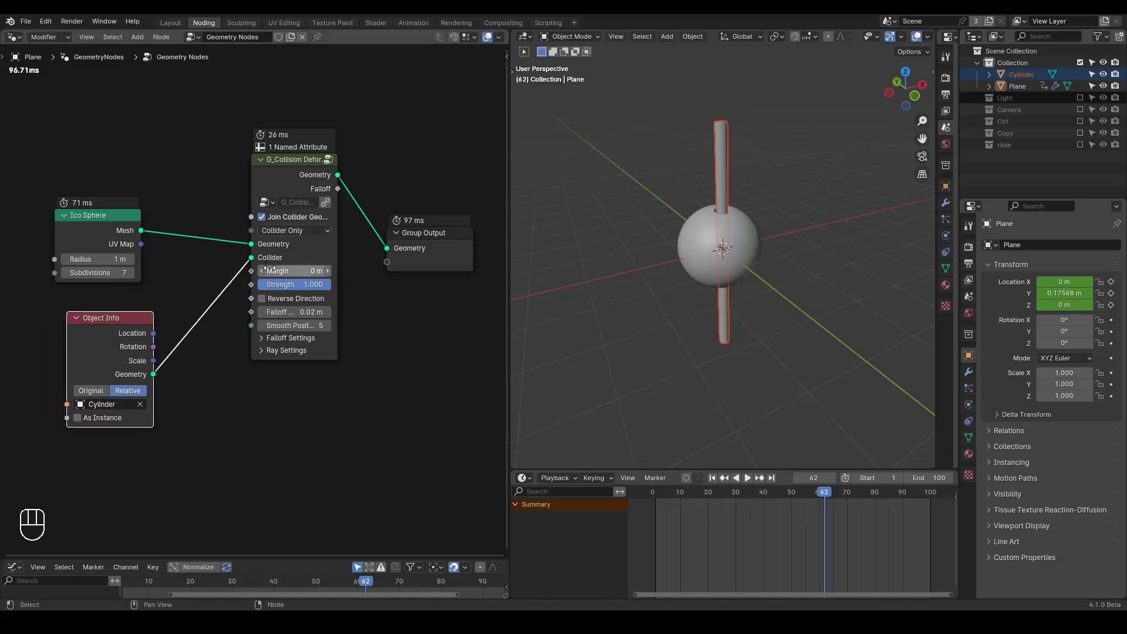
pyautogui.click(272, 216)
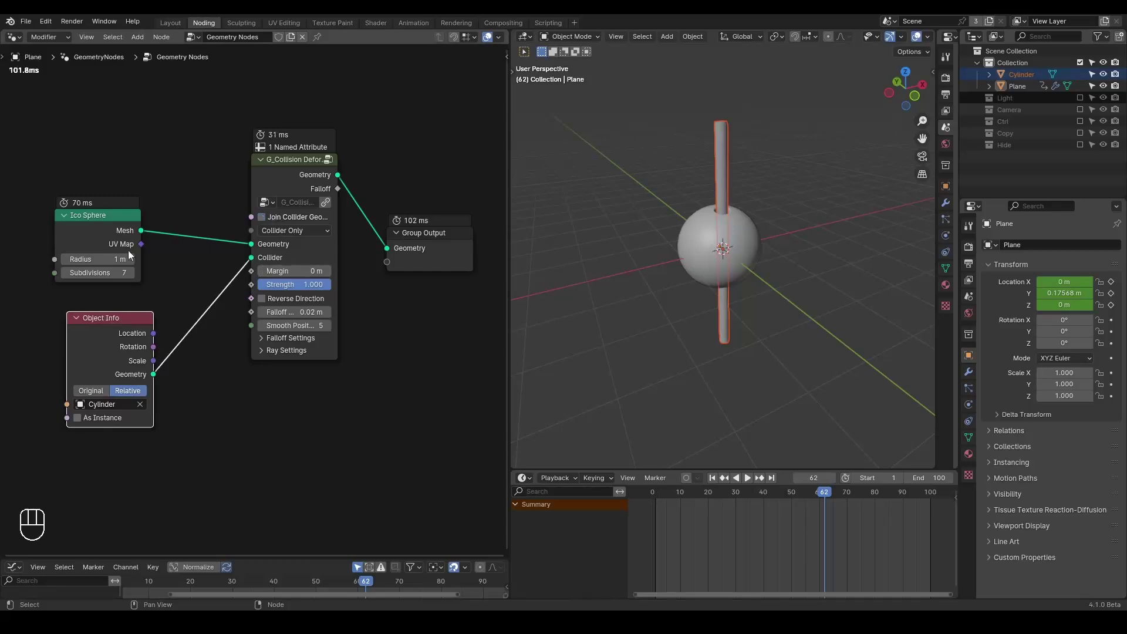
# - Play the animation to examine how the sphere deforms against the rod, stopping at frame 57
pyautogui.hotkey('shift', 'space')
pyautogui.press('space')
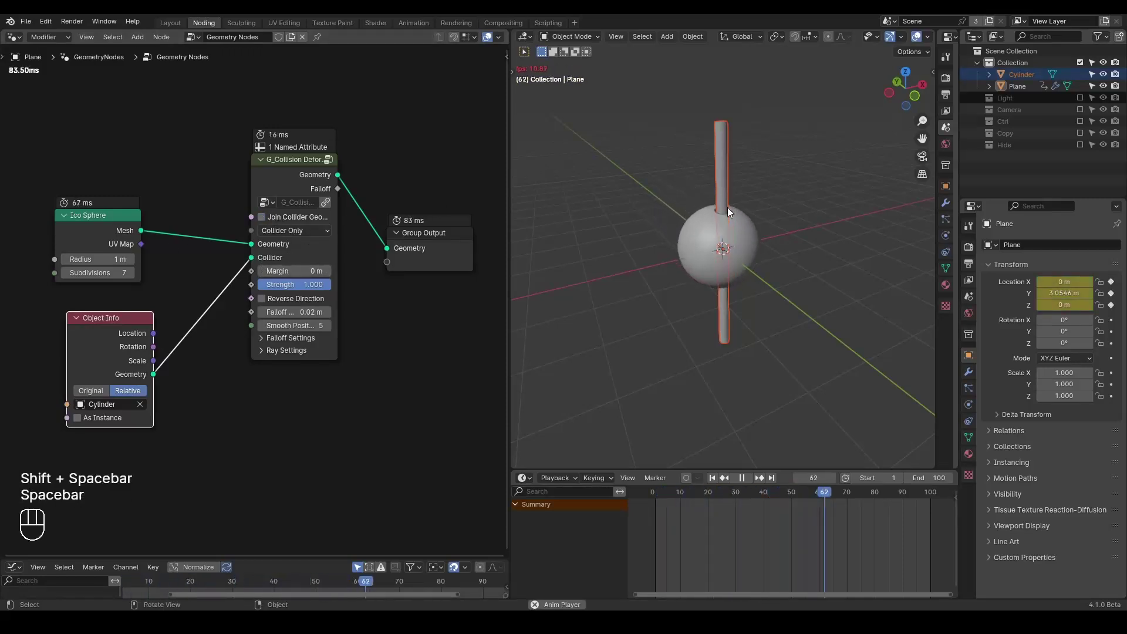
pyautogui.press('space')
pyautogui.hotkey('shift', 'space')
pyautogui.press('space')
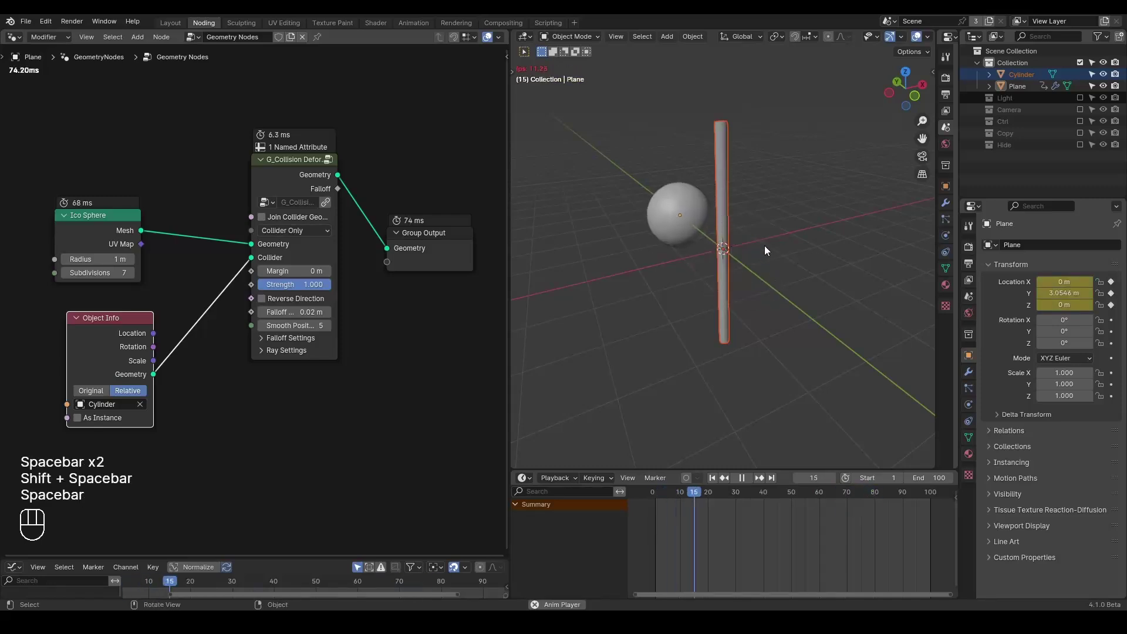
pyautogui.press('space')
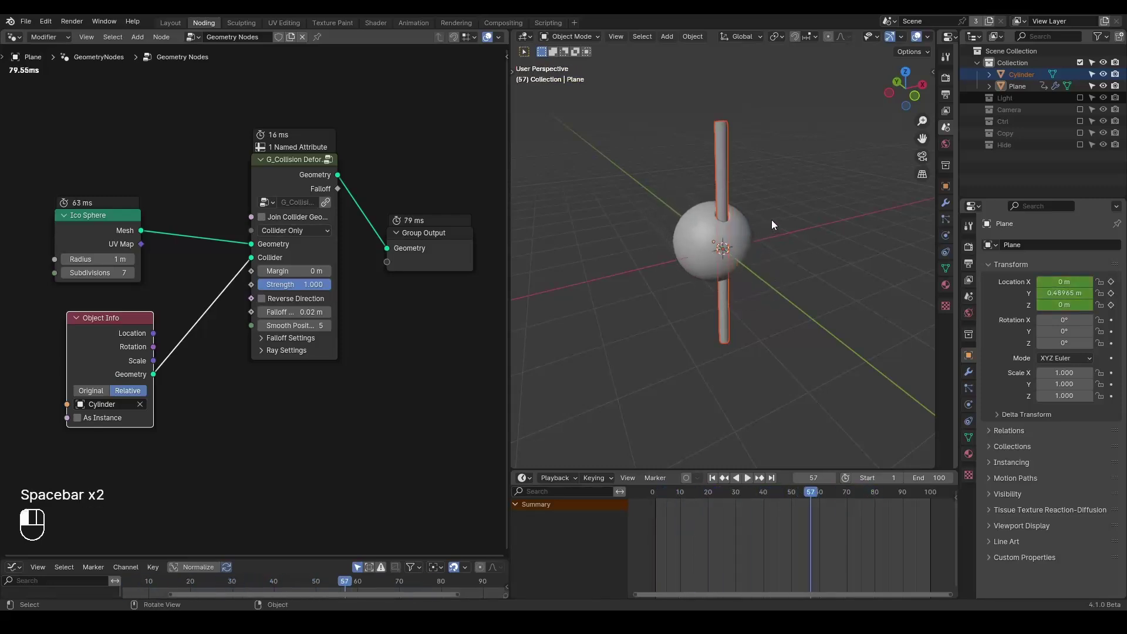
# - Clear the object selection and pin the Geometry Nodes tree so it stays in the node editor
pyautogui.click(772, 219)
pyautogui.moveTo(738, 270); pyautogui.dragTo(762, 231, button='middle')
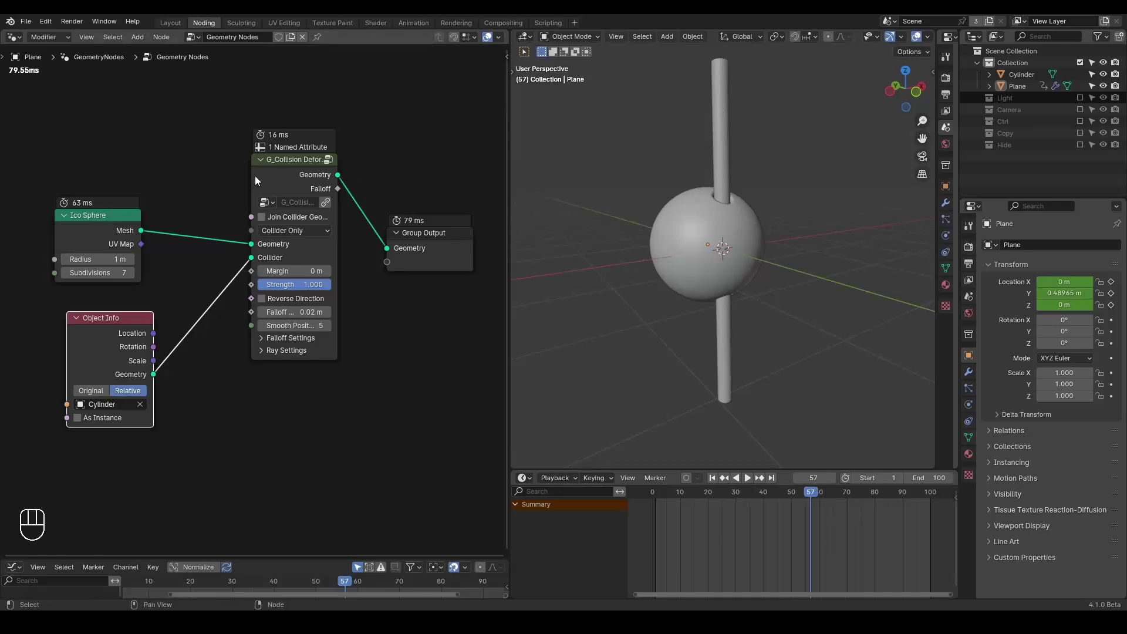
pyautogui.click(316, 37)
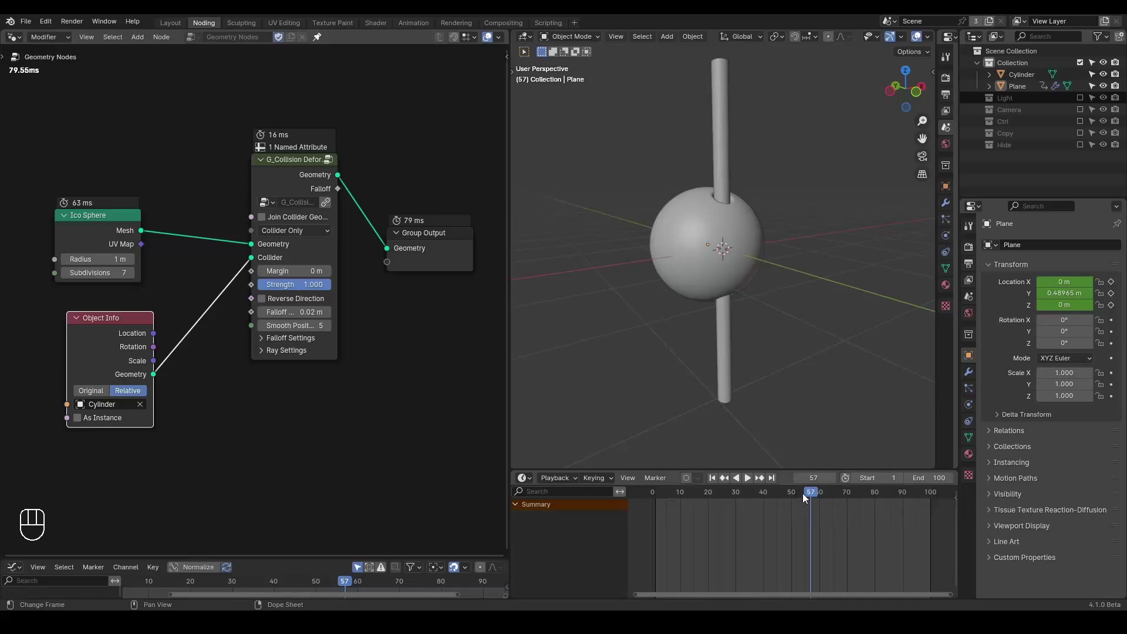
# - Step the animation back to frame 52 to examine the dent in the sphere, and return to frame 1
pyautogui.click(798, 478)
pyautogui.click(797, 478)
pyautogui.click(797, 478)
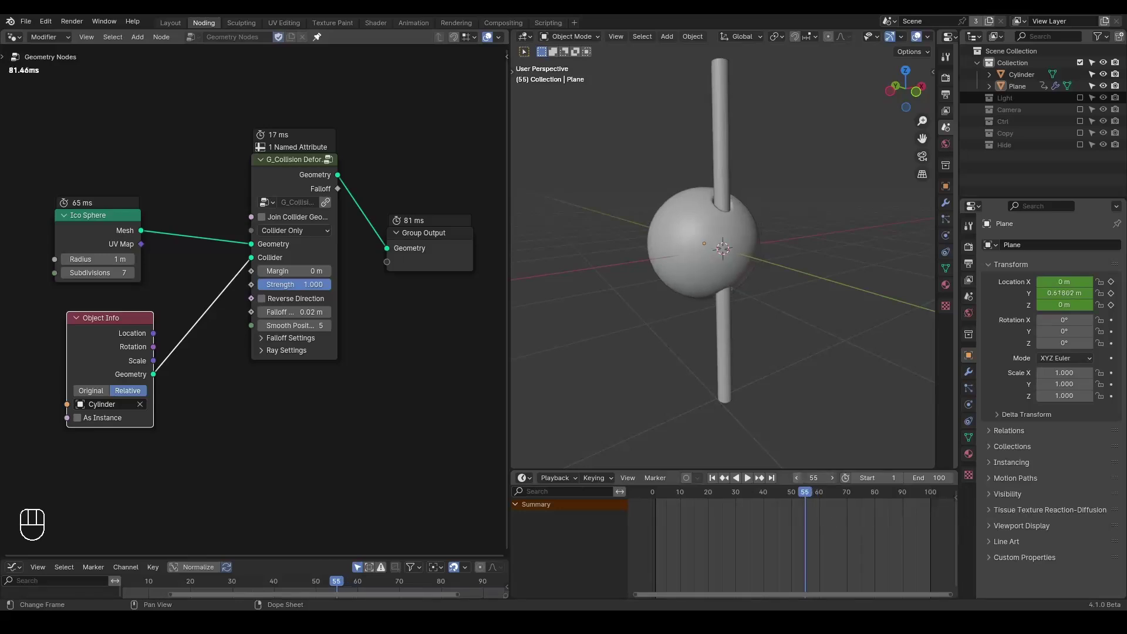
pyautogui.click(798, 478)
pyautogui.click(797, 478)
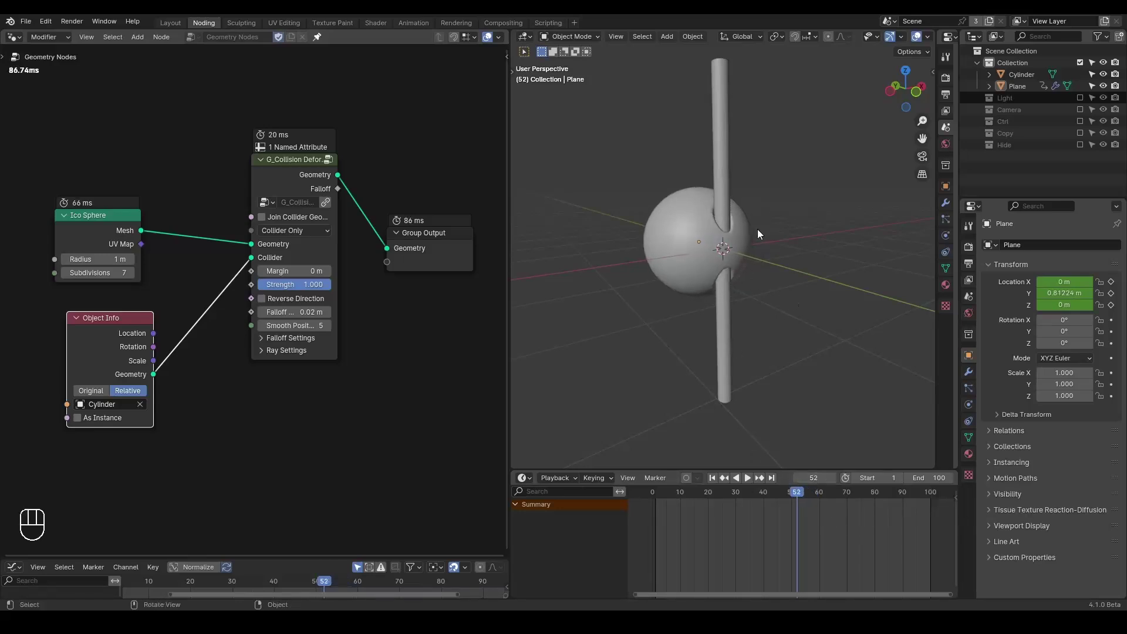
pyautogui.click(712, 478)
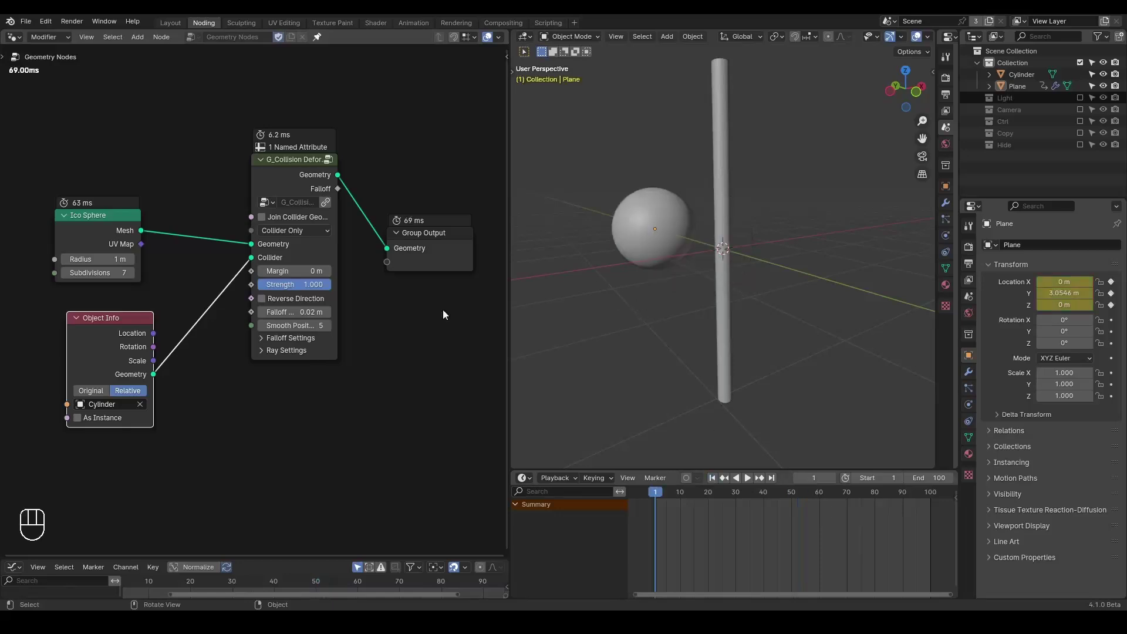
# - Add a simulation zone to the node tree, placing it above the G_Collision Deformer node
pyautogui.hotkey('shift', 'ctrl', 'alt', 'w')
pyautogui.hotkey('shift', 'ctrl', 'alt', 'q')
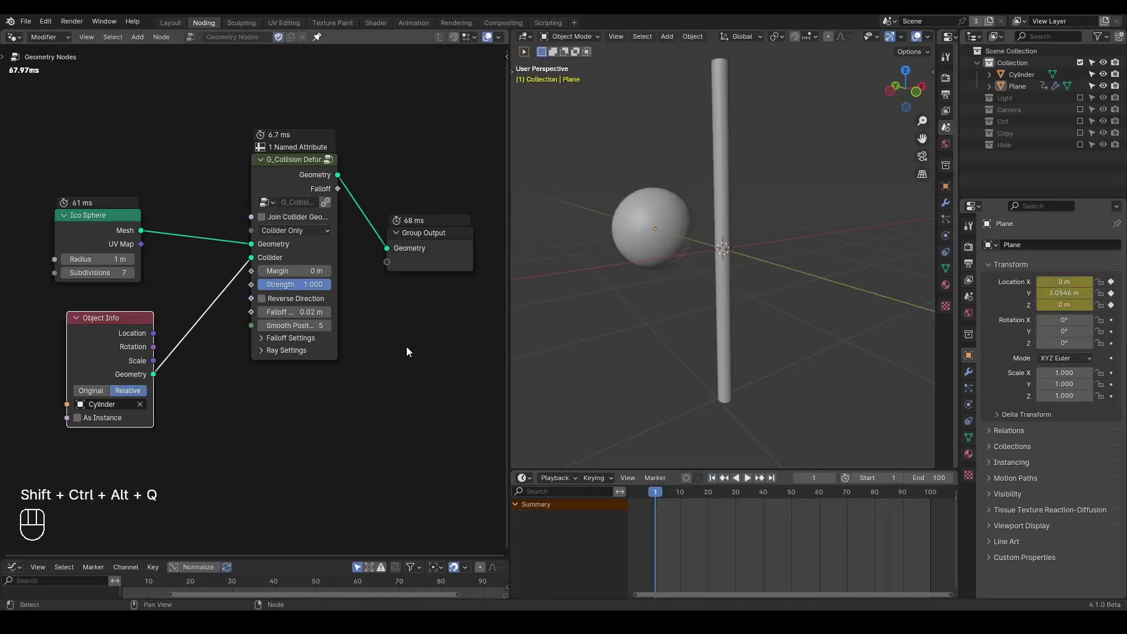
pyautogui.press('ctrl')
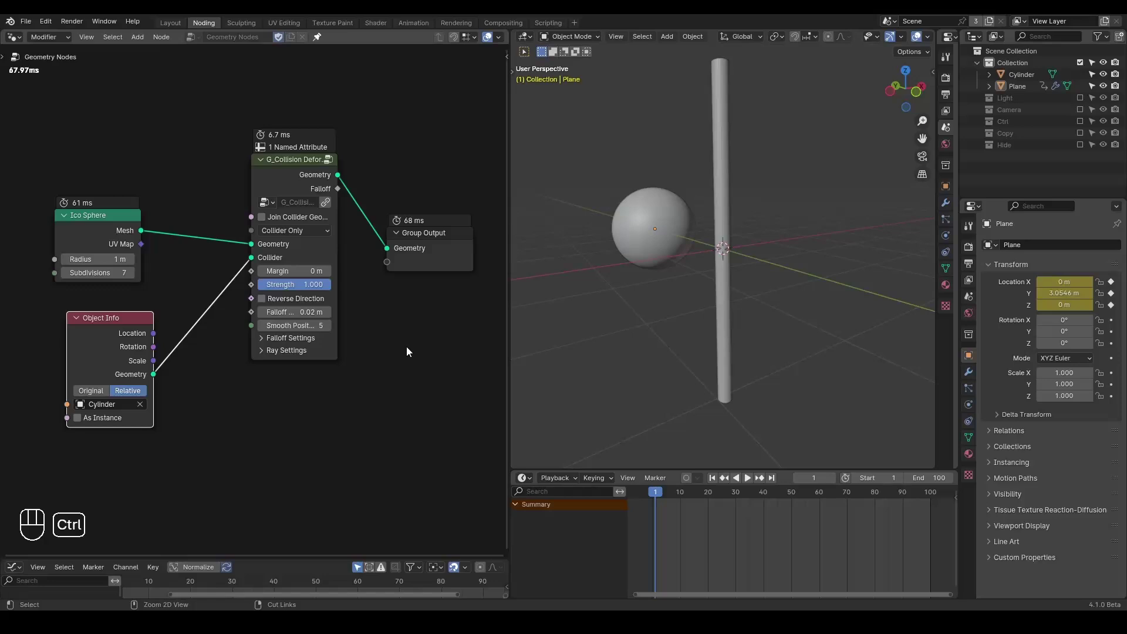
pyautogui.hotkey('ctrl', 'a')
pyautogui.write('simula')
pyautogui.press('Return')
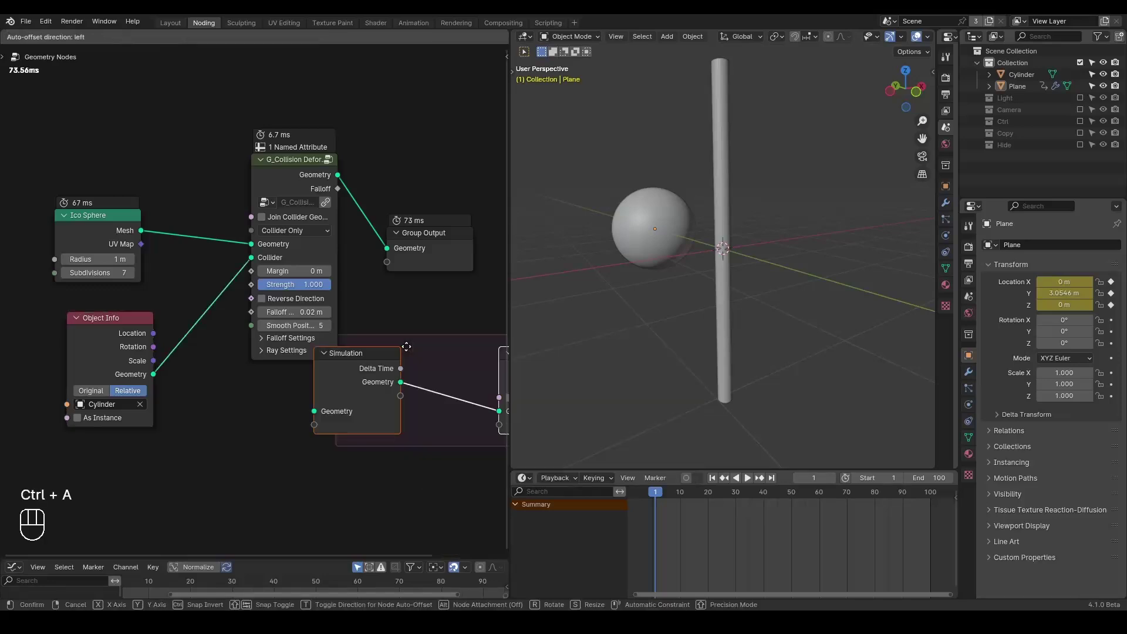
pyautogui.click(238, 55)
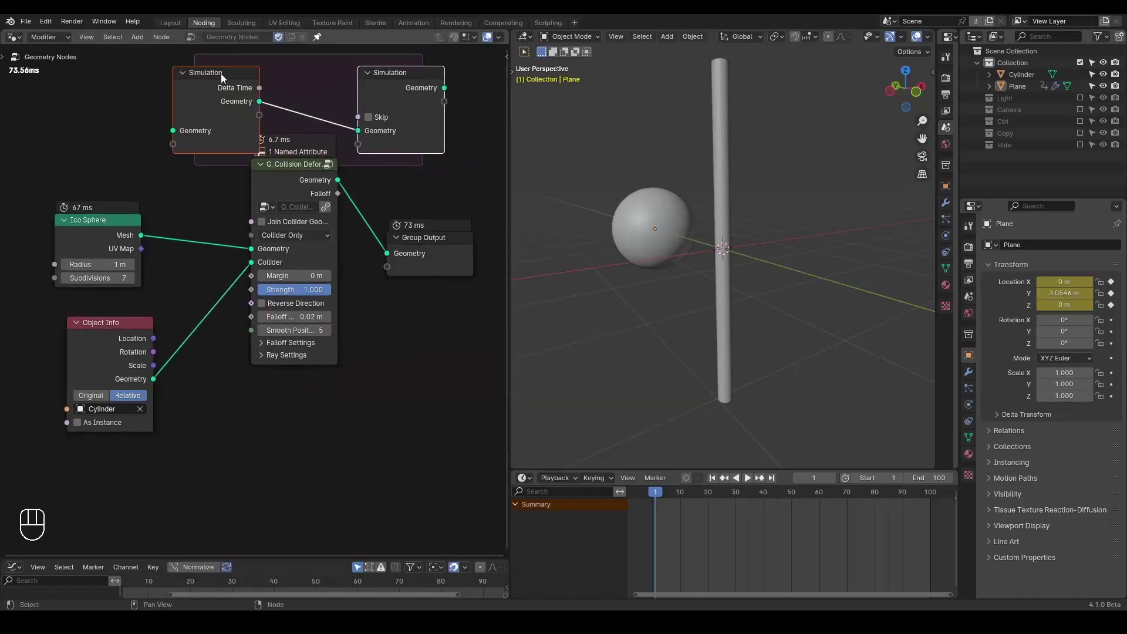
# - Wire the simulation zone around the G_Collision Deformer, inserting its input after the Ico Sphere and its output before the Group Output
pyautogui.keyDown('alt'); pyautogui.moveTo(219, 84); pyautogui.dragTo(162, 226); pyautogui.keyUp('alt')
pyautogui.moveTo(390, 113); pyautogui.dragTo(377, 208)
pyautogui.moveTo(277, 314); pyautogui.dragTo(394, 286, button='middle')
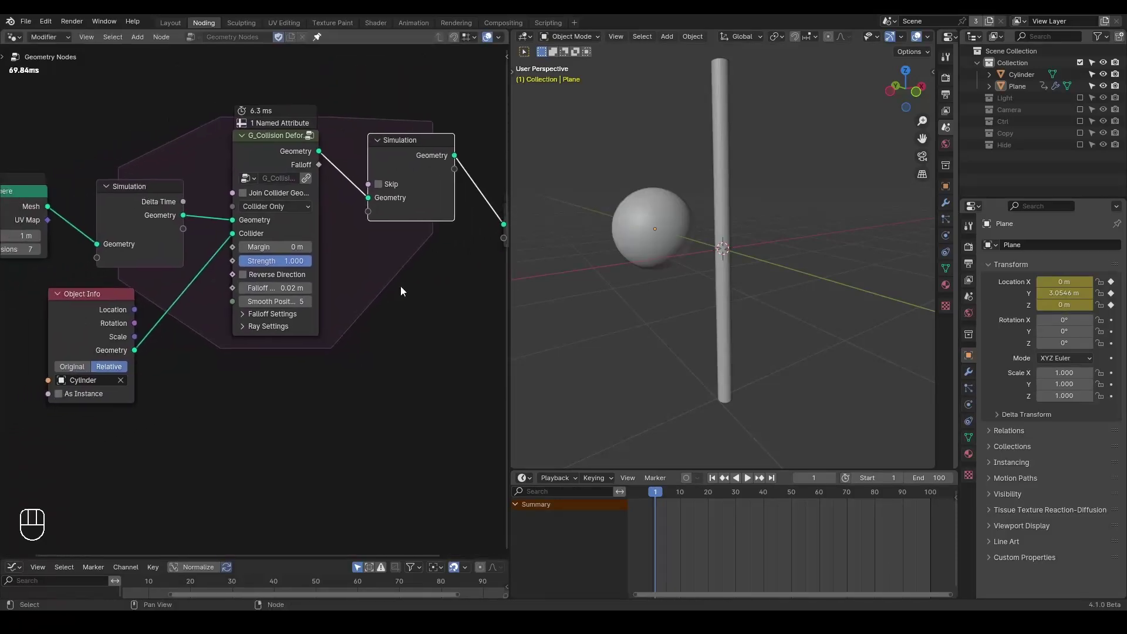
pyautogui.scroll(-1, 405, 288)
pyautogui.scroll(-1, 433, 235)
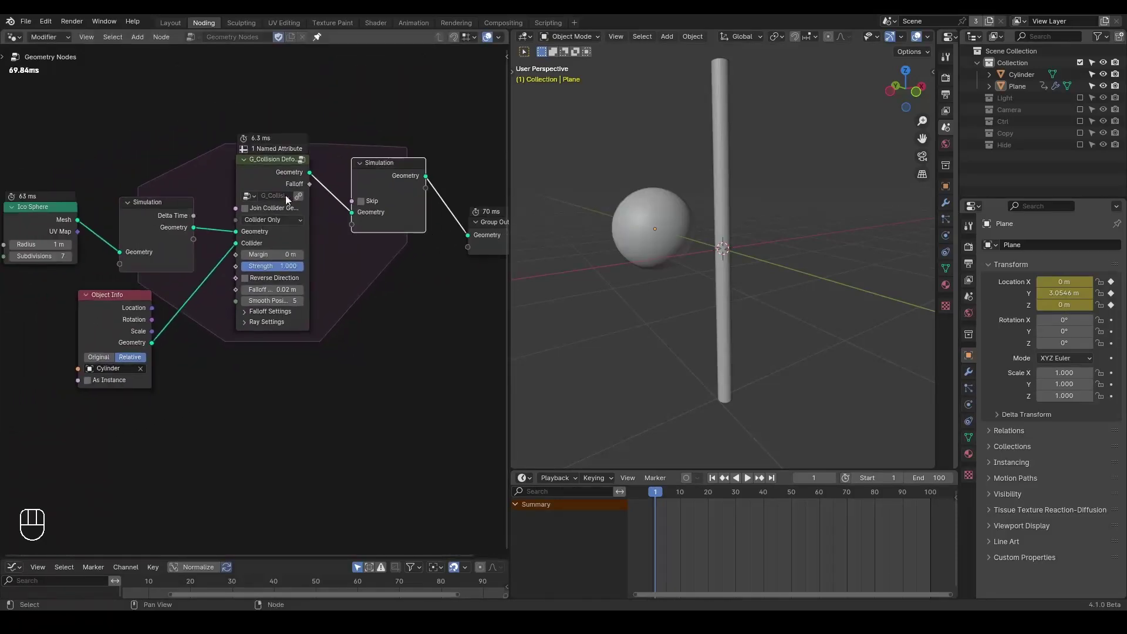
pyautogui.moveTo(269, 169); pyautogui.dragTo(272, 167)
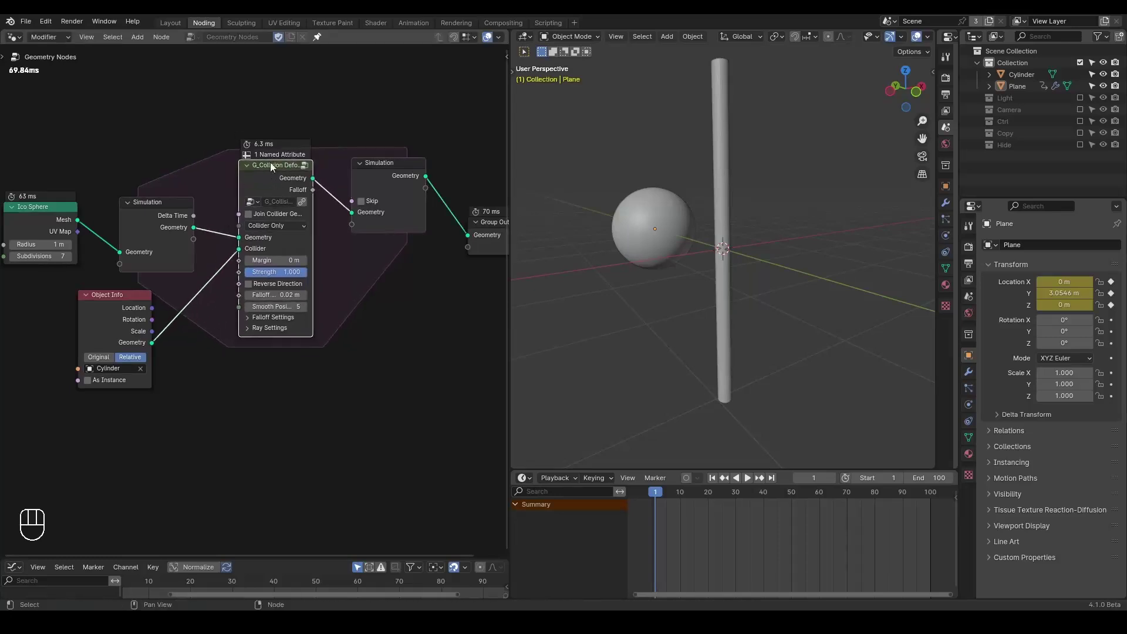
# - Play the simulation to frame 51 and advance it frame by frame to 57 to examine the contact with the rod
pyautogui.hotkey('shift', 'space')
pyautogui.press('space')
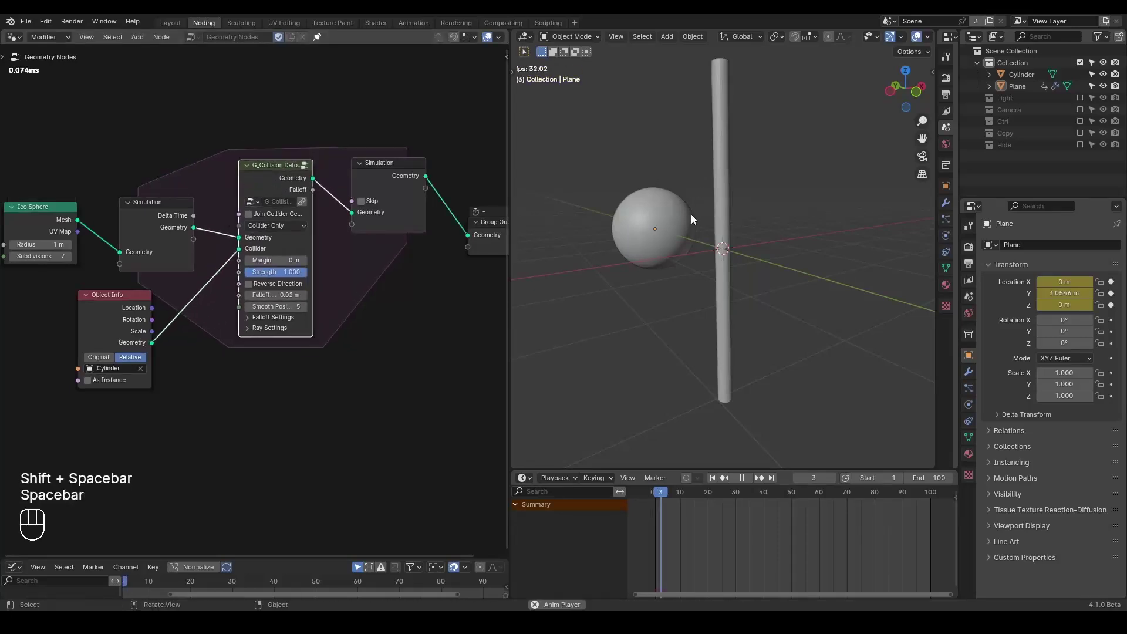
pyautogui.press('space')
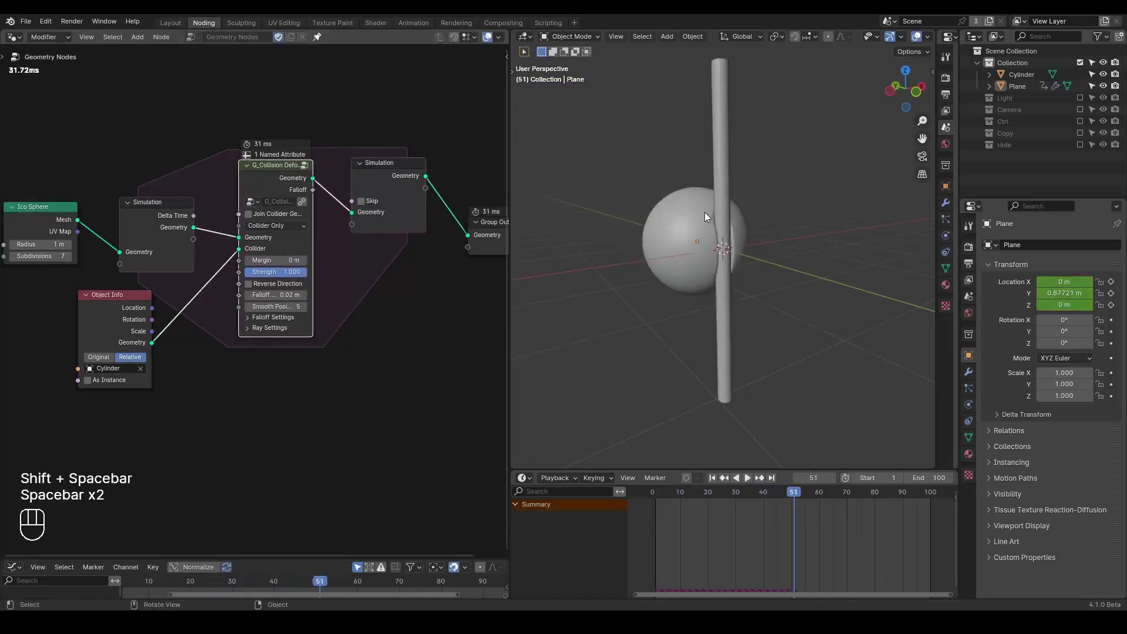
pyautogui.click(833, 479)
pyautogui.click(833, 478)
pyautogui.click(833, 480)
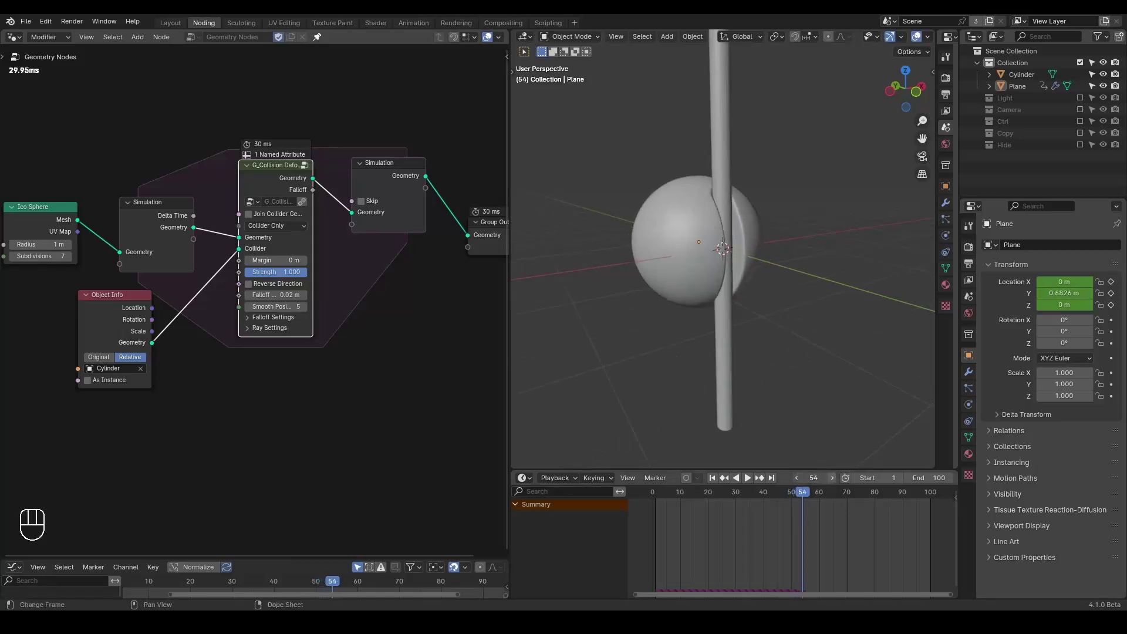
pyautogui.click(834, 480)
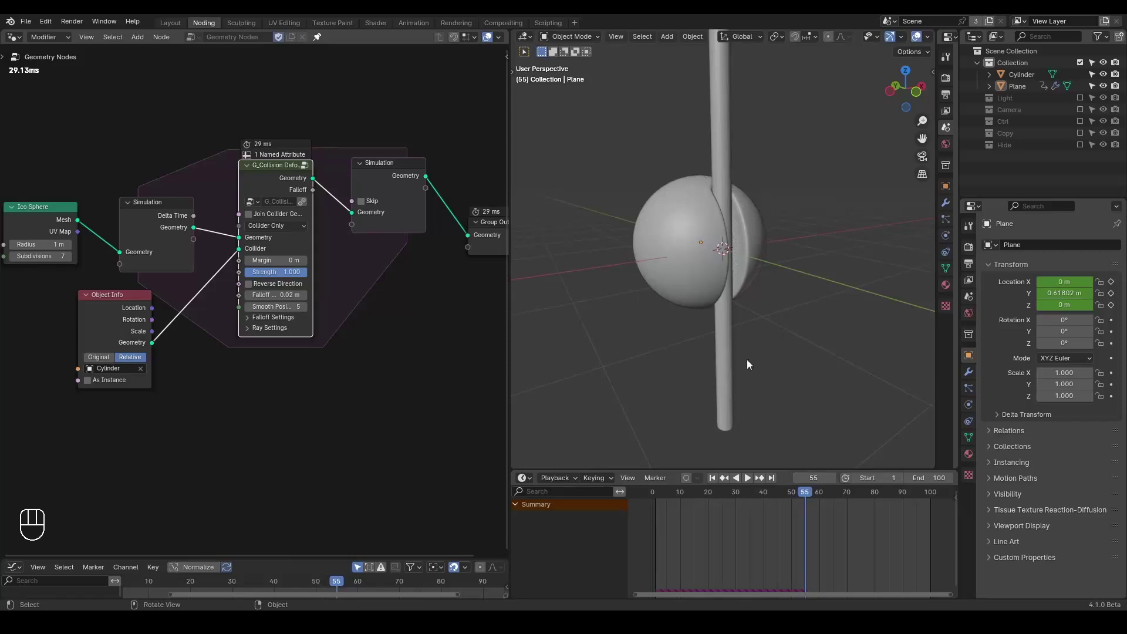
pyautogui.click(833, 480)
pyautogui.click(833, 480)
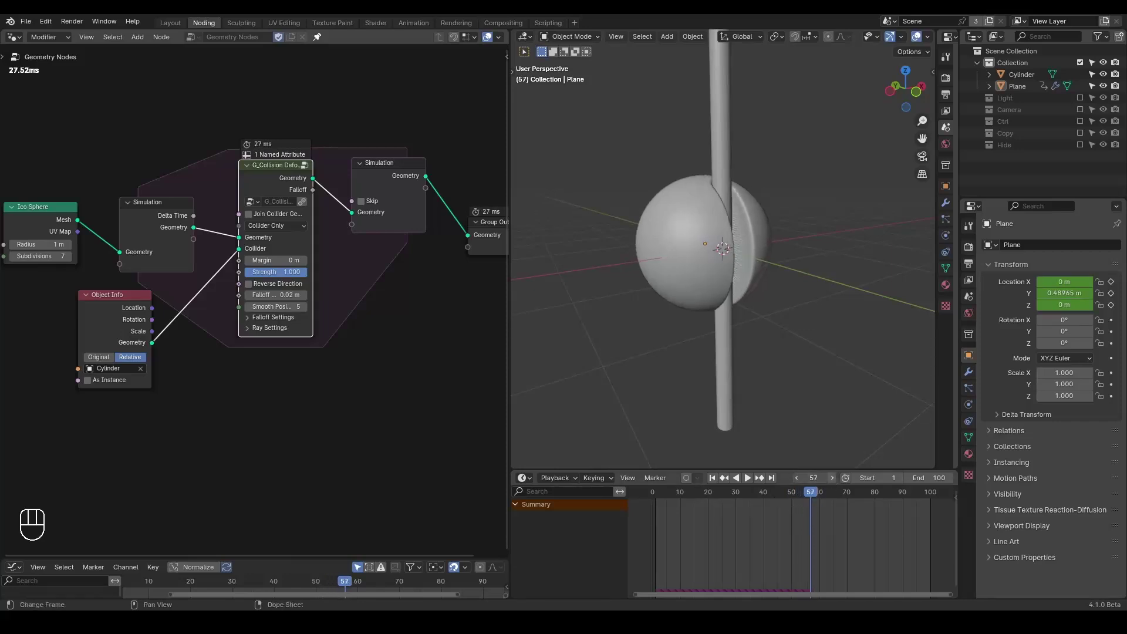
# - Advance the simulation to frame 84 and view the sphere straight along the groove to examine the deformation
pyautogui.click(833, 480)
pyautogui.click(833, 480)
pyautogui.click(834, 480)
pyautogui.click(833, 480)
pyautogui.click(833, 480)
pyautogui.click(833, 480)
pyautogui.click(834, 478)
pyautogui.click(833, 478)
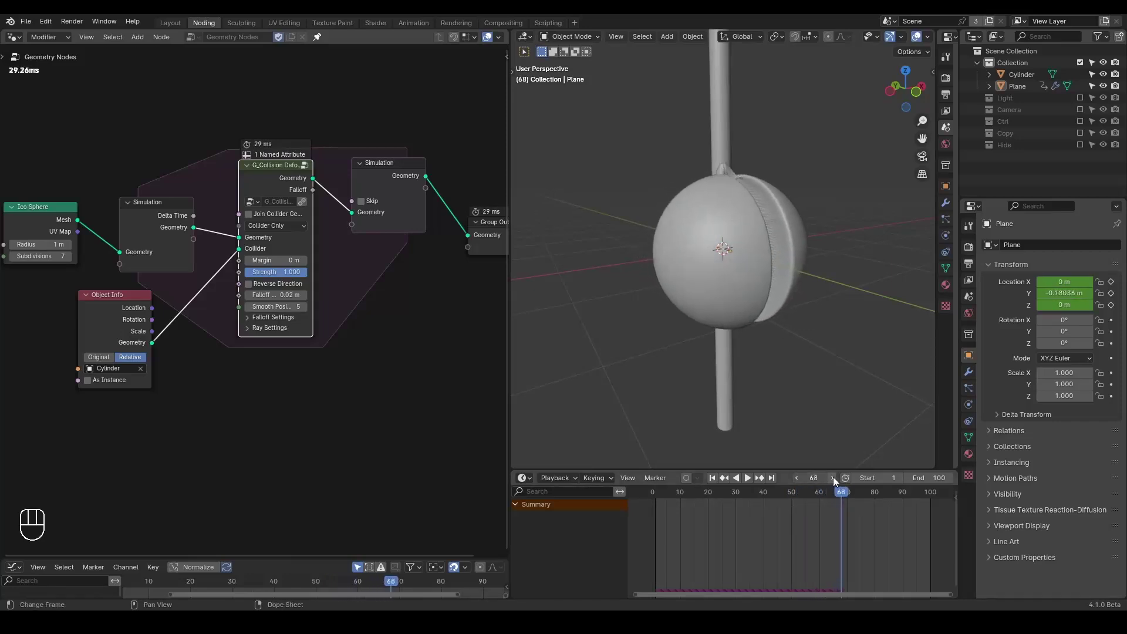
pyautogui.click(833, 478)
pyautogui.click(833, 478)
pyautogui.click(833, 478)
pyautogui.click(833, 477)
pyautogui.click(833, 478)
pyautogui.click(833, 478)
pyautogui.press('space')
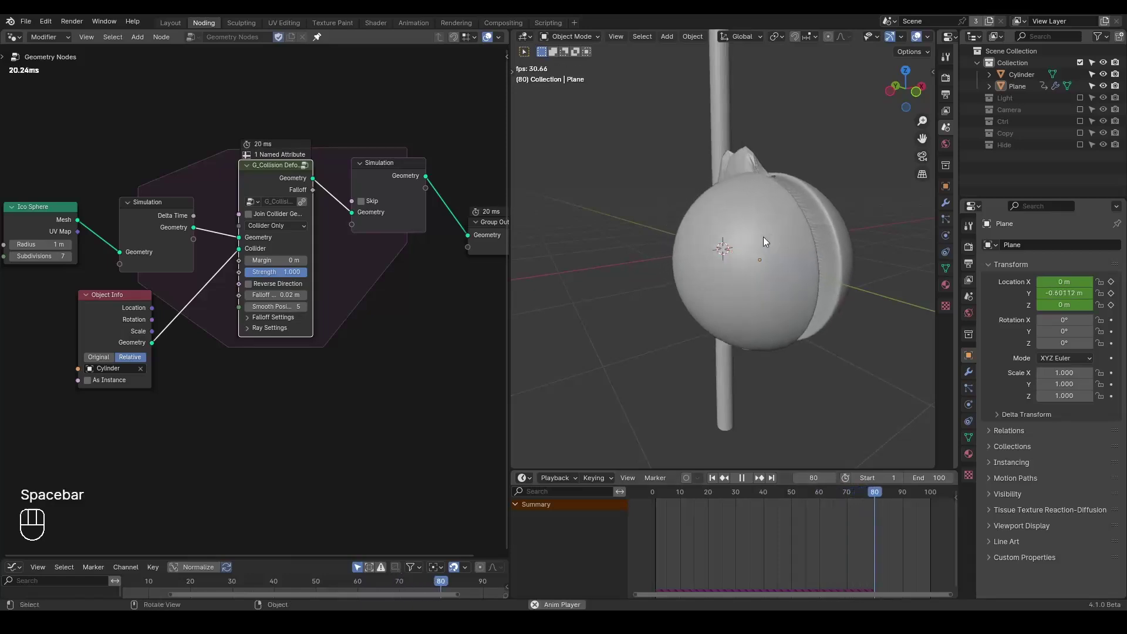
pyautogui.press('space')
pyautogui.moveTo(763, 206); pyautogui.dragTo(725, 235, button='middle')
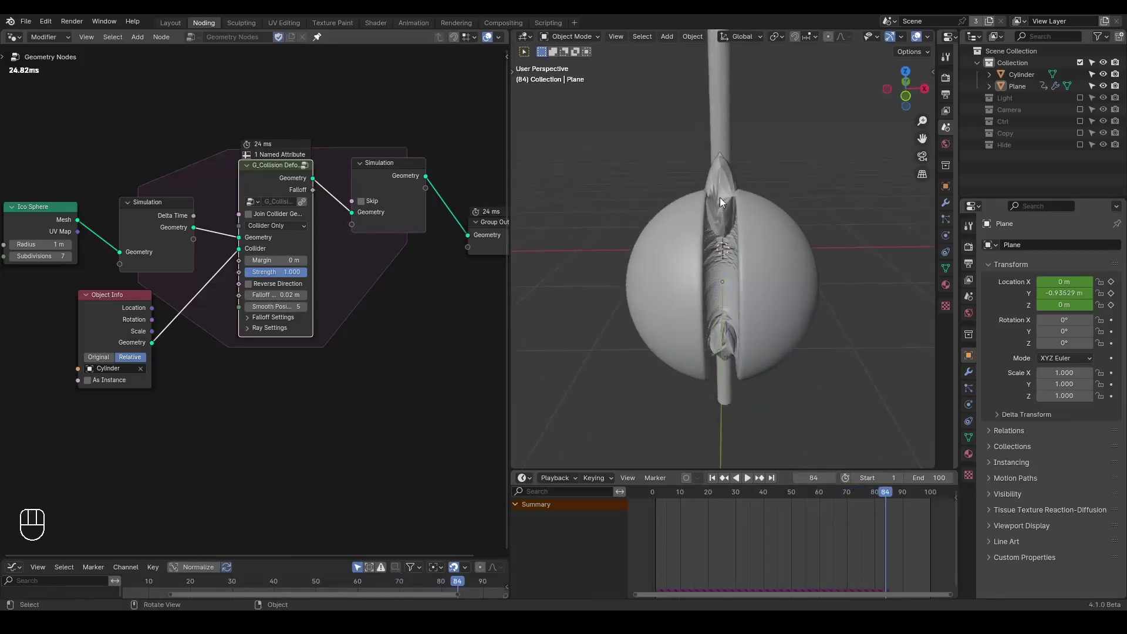
# - Play the simulation on to frame 99 from an angled view to examine the sphere's surface around the rod
pyautogui.moveTo(283, 168); pyautogui.dragTo(285, 171)
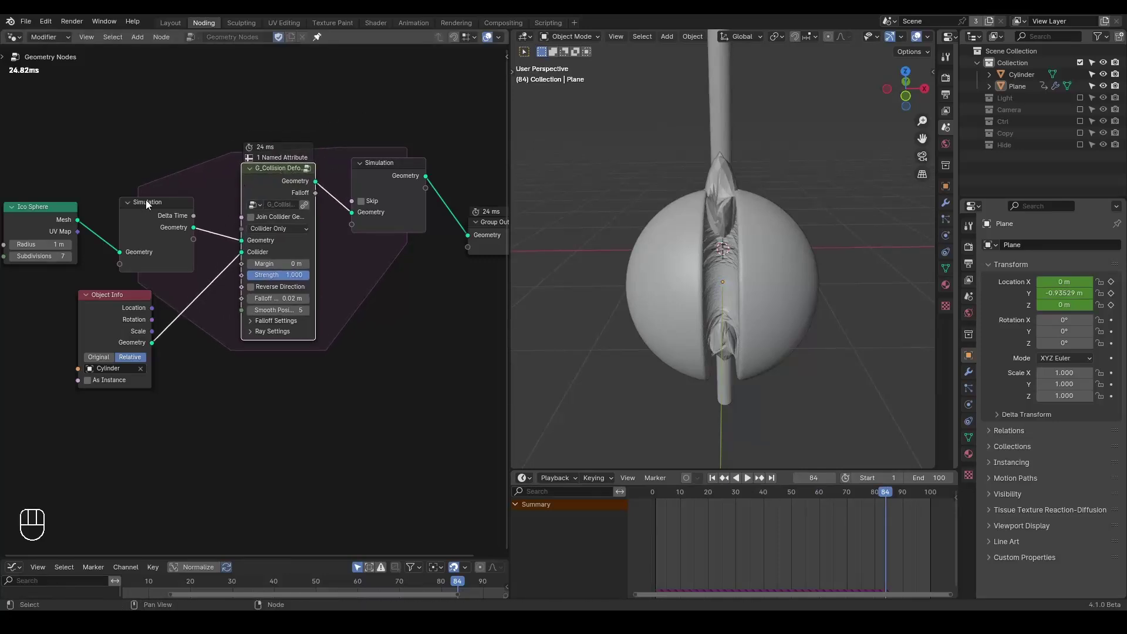
pyautogui.moveTo(146, 202); pyautogui.dragTo(145, 199)
pyautogui.moveTo(696, 231); pyautogui.dragTo(761, 254, button='middle')
pyautogui.press('space')
pyautogui.press('space')
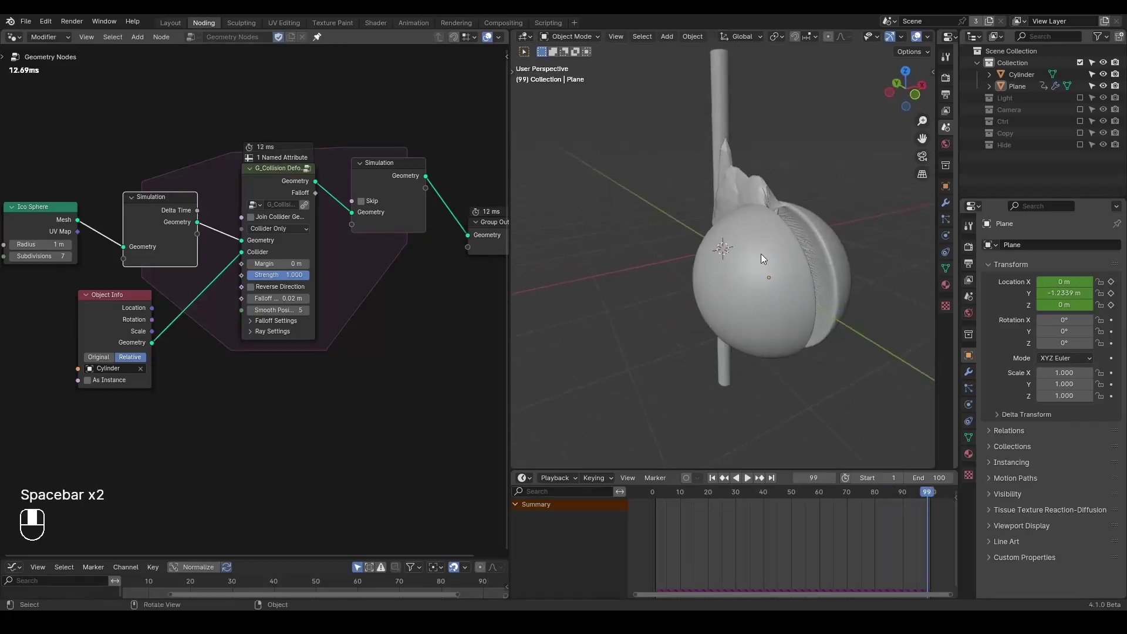
# - Move the Ico Sphere node away from the simulation input and insert a Store Named Attribute node between them
pyautogui.moveTo(166, 204); pyautogui.dragTo(334, 178, button='middle')
pyautogui.click(215, 142)
pyautogui.moveTo(204, 188); pyautogui.dragTo(82, 188)
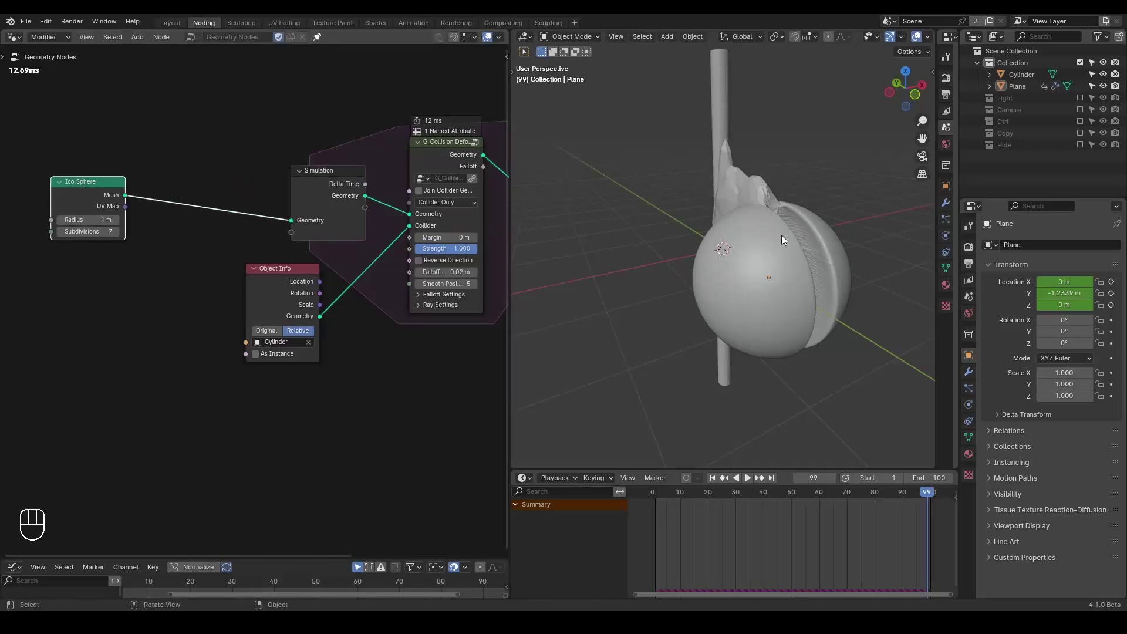
pyautogui.hotkey('ctrl', 'a')
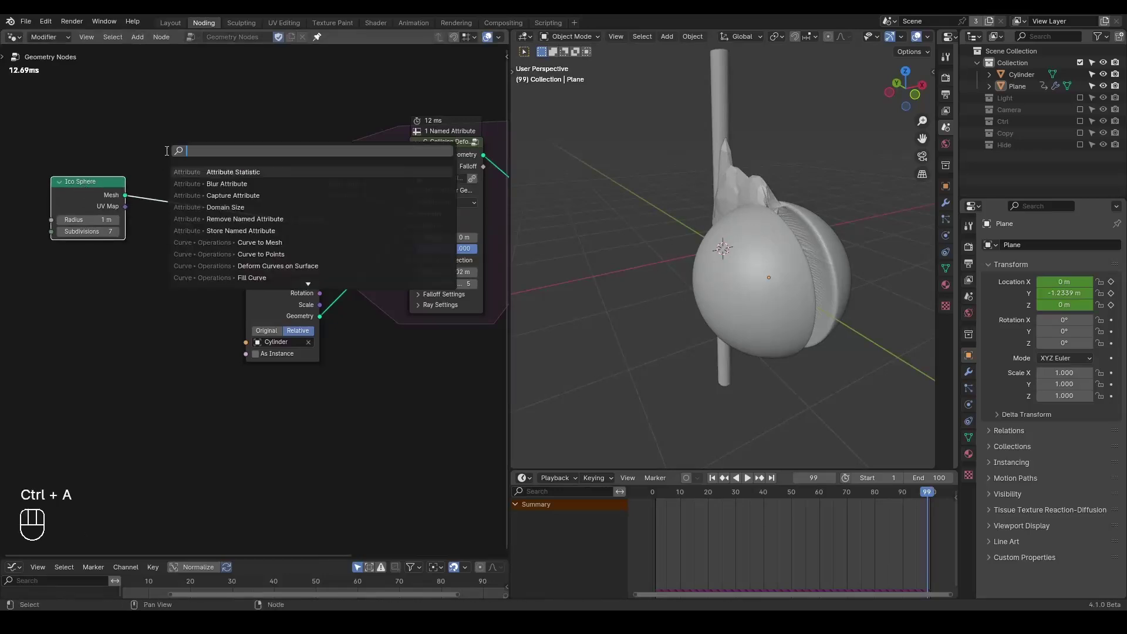
pyautogui.write('storen')
pyautogui.press('Return')
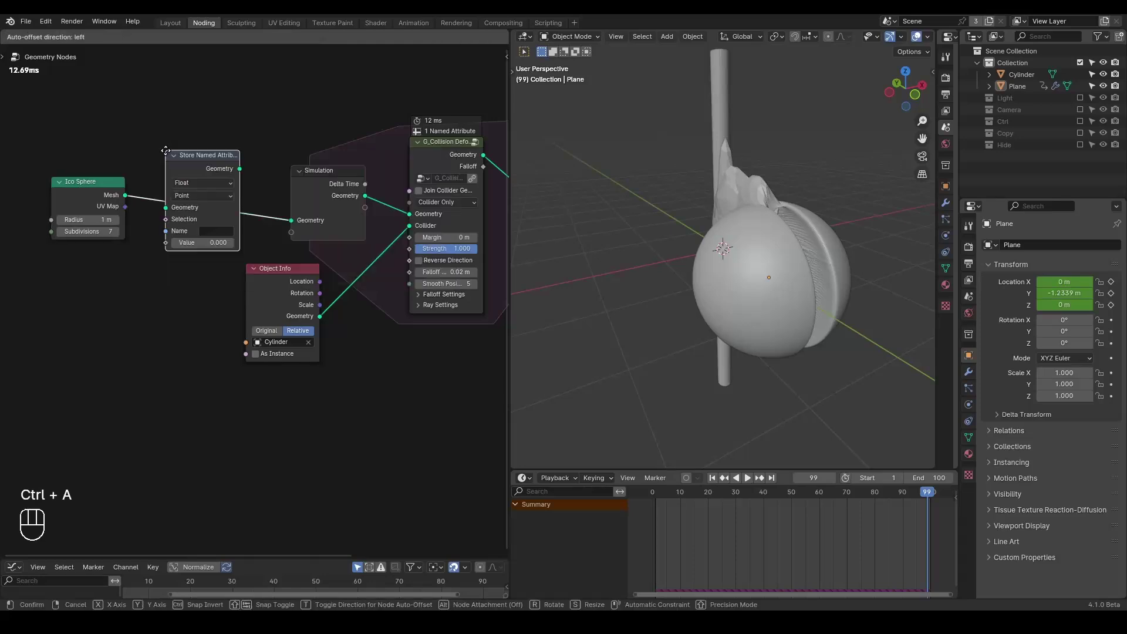
pyautogui.click(167, 154)
pyautogui.press('Home')
# - Set the Store Named Attribute type to Vector on the Point domain and feed its Value from a new Position node
pyautogui.click(341, 153)
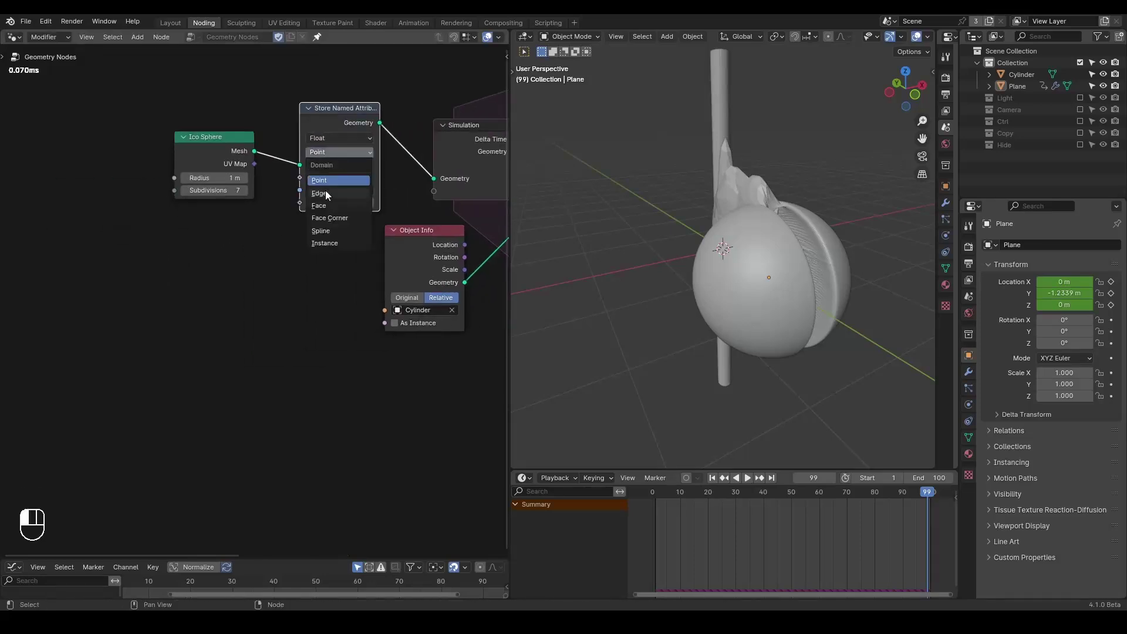
pyautogui.click(320, 154)
pyautogui.click(323, 141)
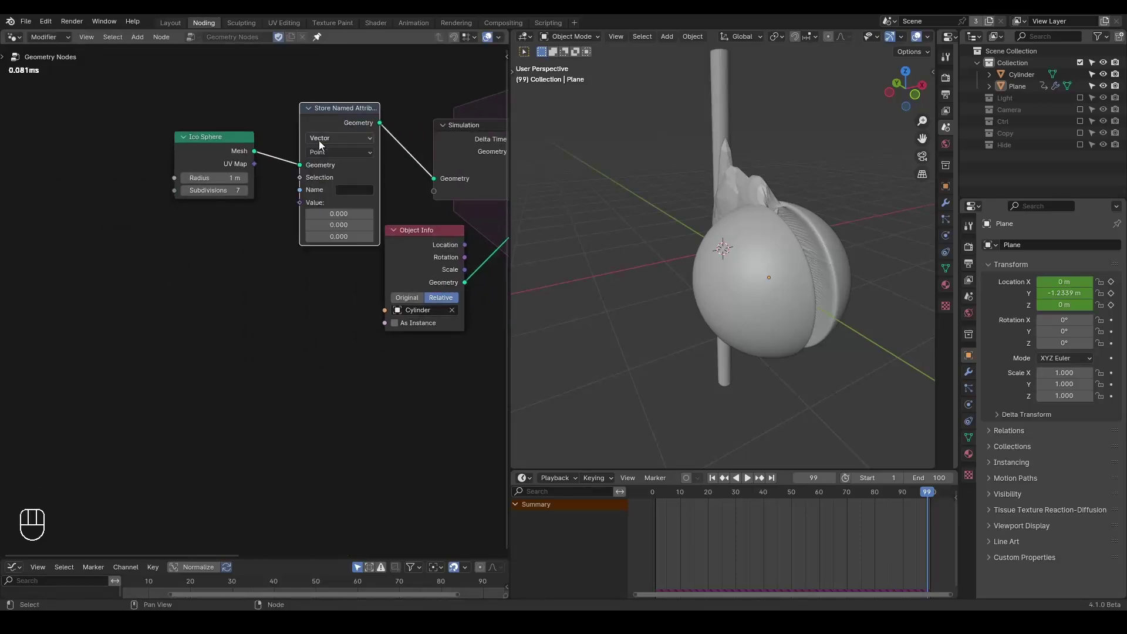
pyautogui.click(308, 194)
pyautogui.moveTo(301, 204); pyautogui.dragTo(237, 231)
pyautogui.write('position')
pyautogui.press('Return')
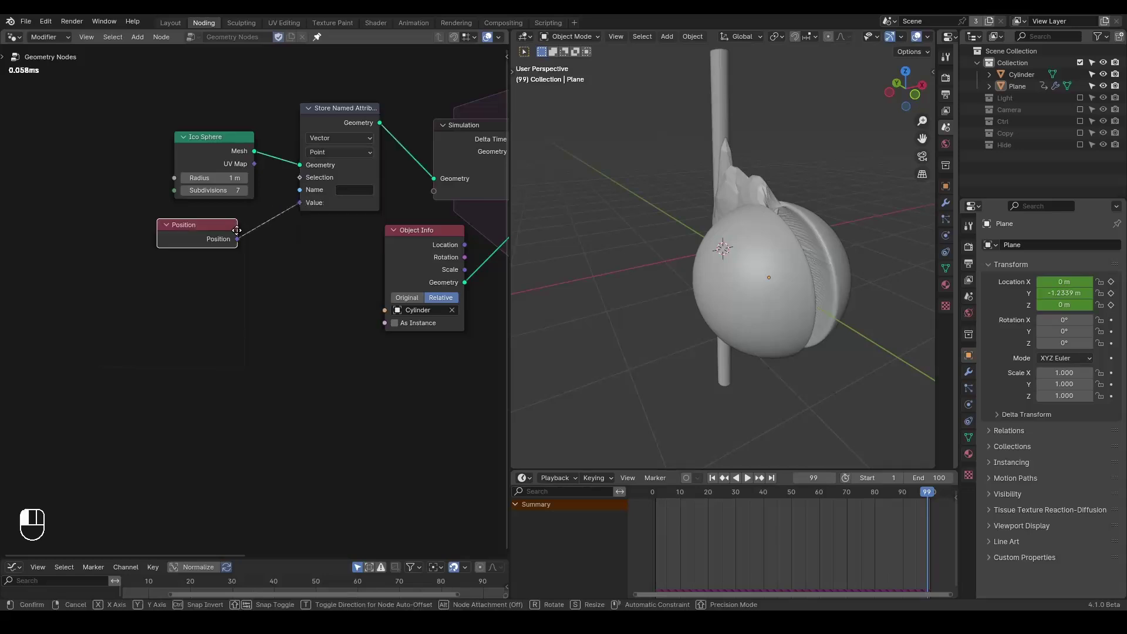
pyautogui.click(247, 253)
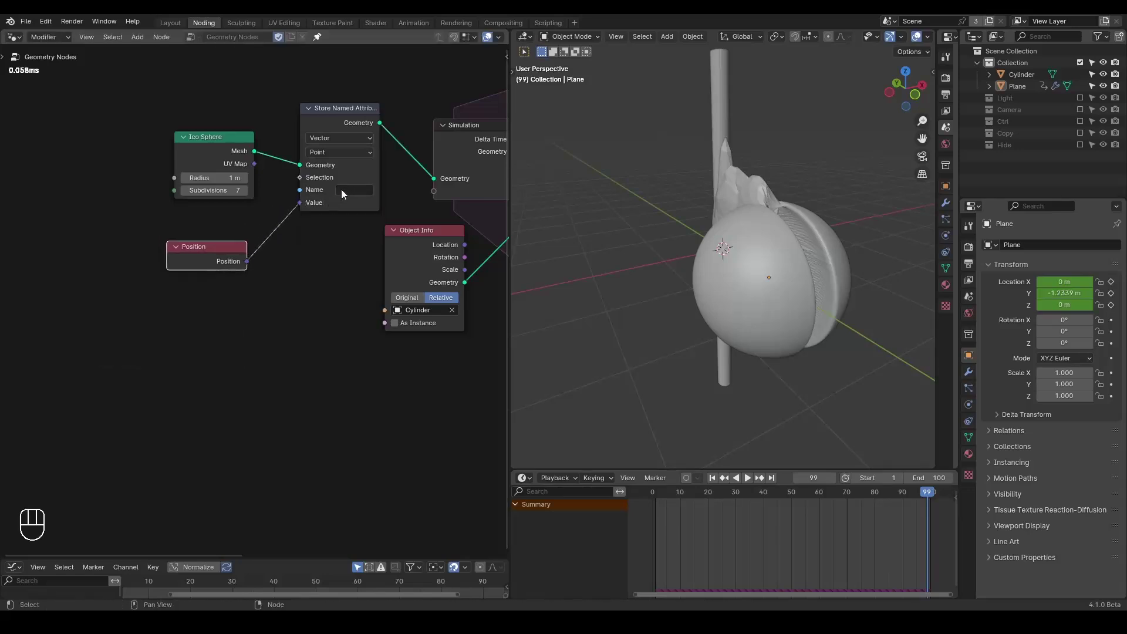
# - Name the stored position attribute OP
pyautogui.click(355, 189)
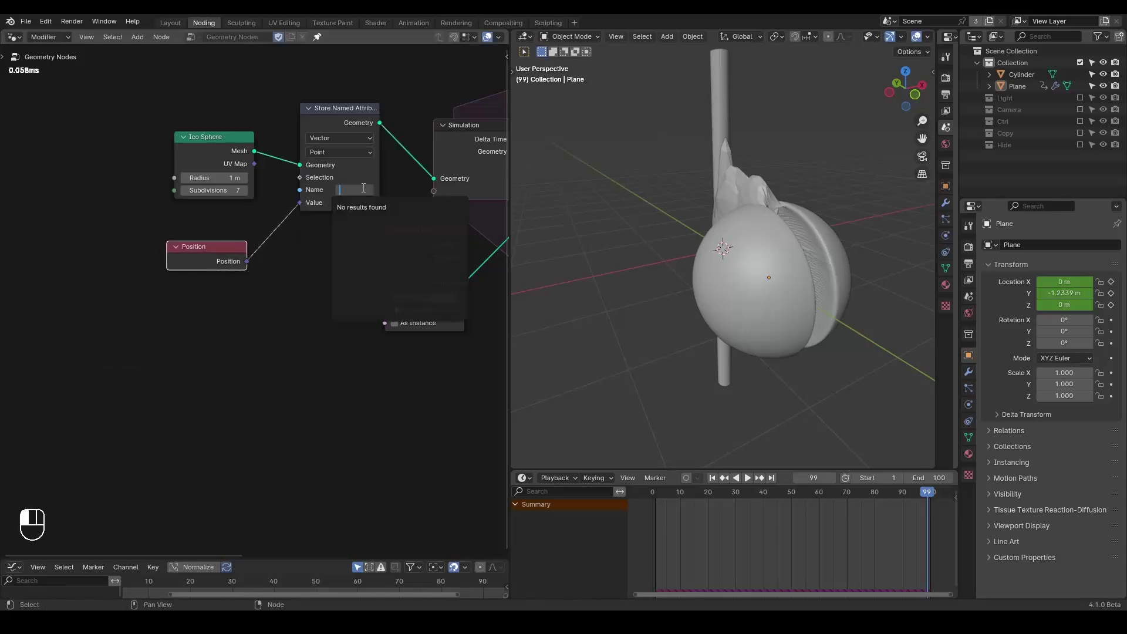
pyautogui.write('OP')
pyautogui.press('Return')
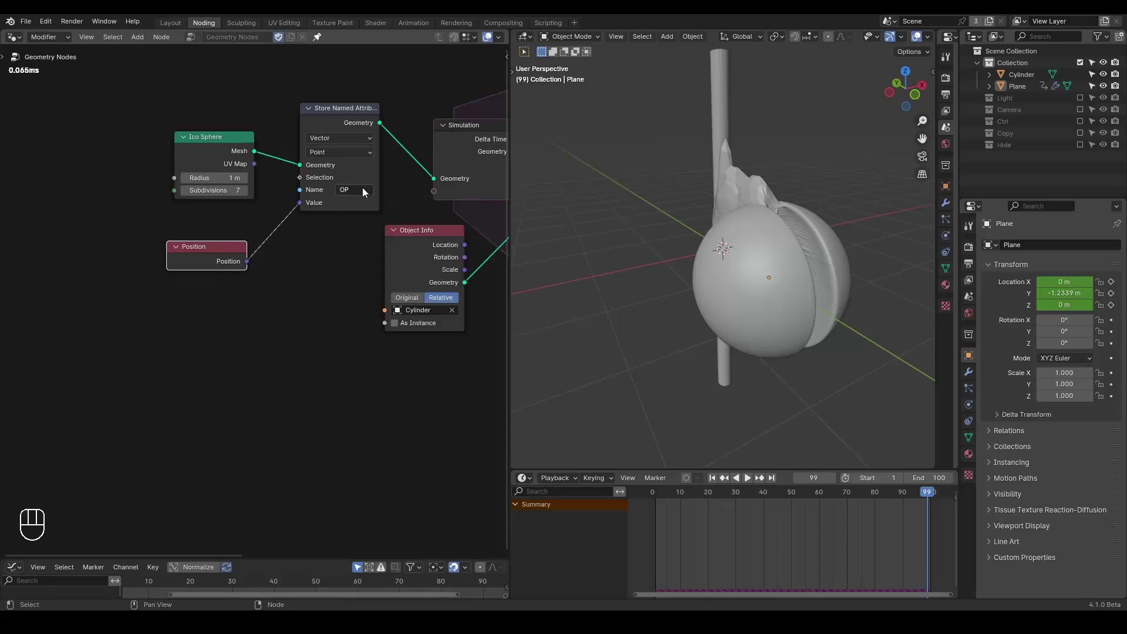
# - Add a Named Attribute node below the Object Info node, reading the attribute OP as a Vector
pyautogui.moveTo(370, 296); pyautogui.dragTo(176, 267, button='middle')
pyautogui.hotkey('ctrl', 'a')
pyautogui.write('named')
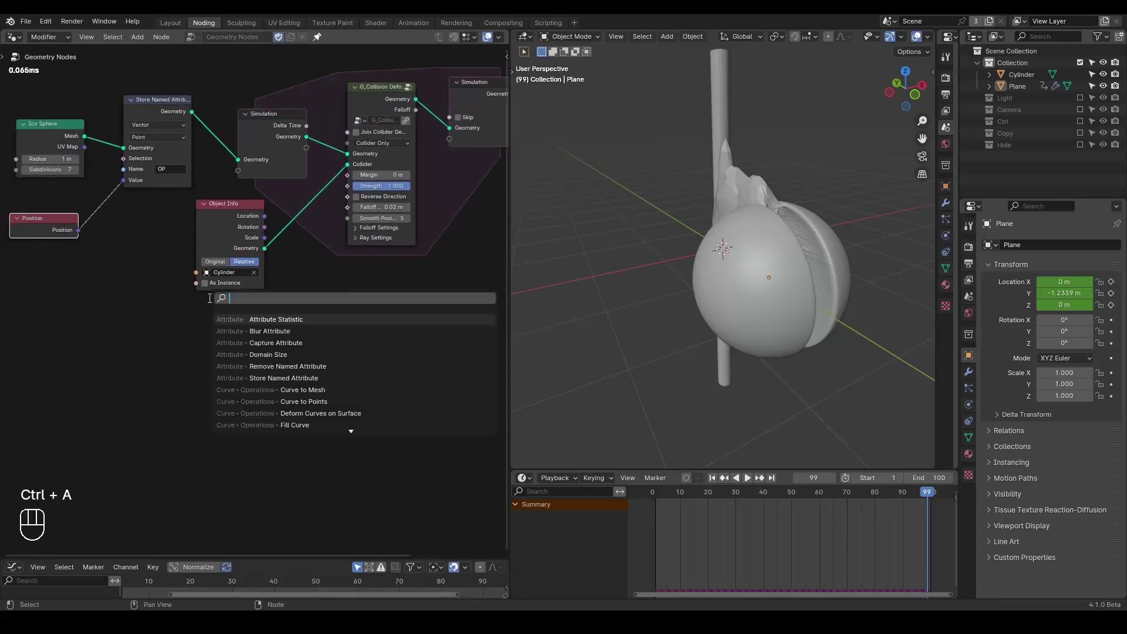
pyautogui.press('Return')
pyautogui.click(213, 305)
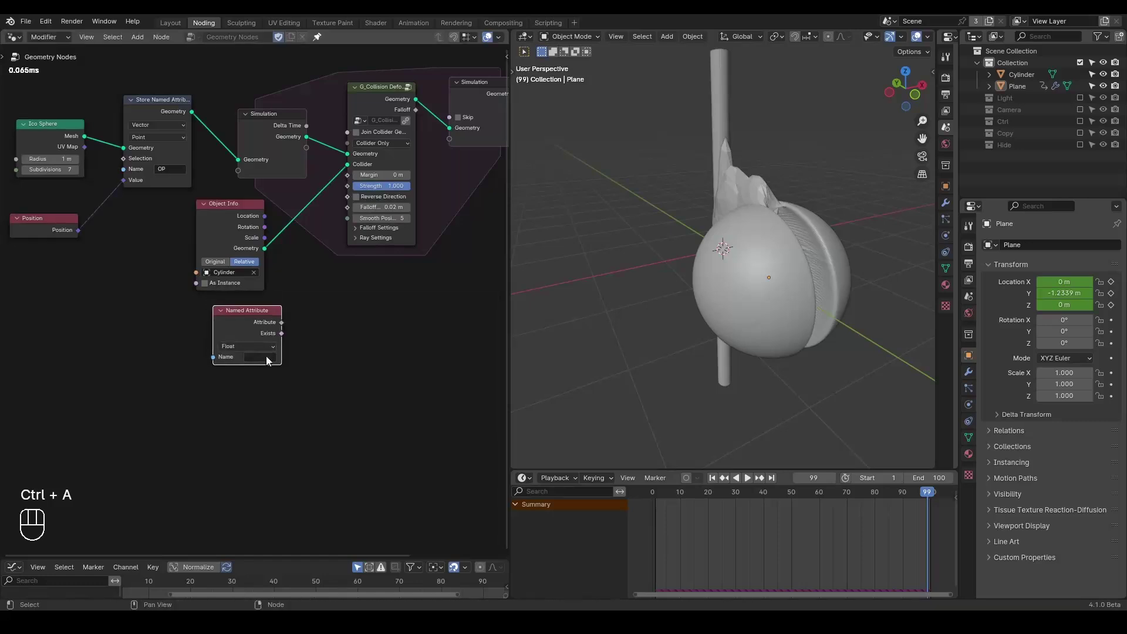
pyautogui.click(262, 358)
pyautogui.write('OP')
pyautogui.press('Return')
pyautogui.click(252, 350)
pyautogui.press('v')
# - Move the simulation output and Group Output nodes away from the G_Collision Deformer to make room inside the zone
pyautogui.moveTo(328, 305); pyautogui.dragTo(276, 351, button='middle')
pyautogui.moveTo(387, 203); pyautogui.dragTo(299, 191, button='middle')
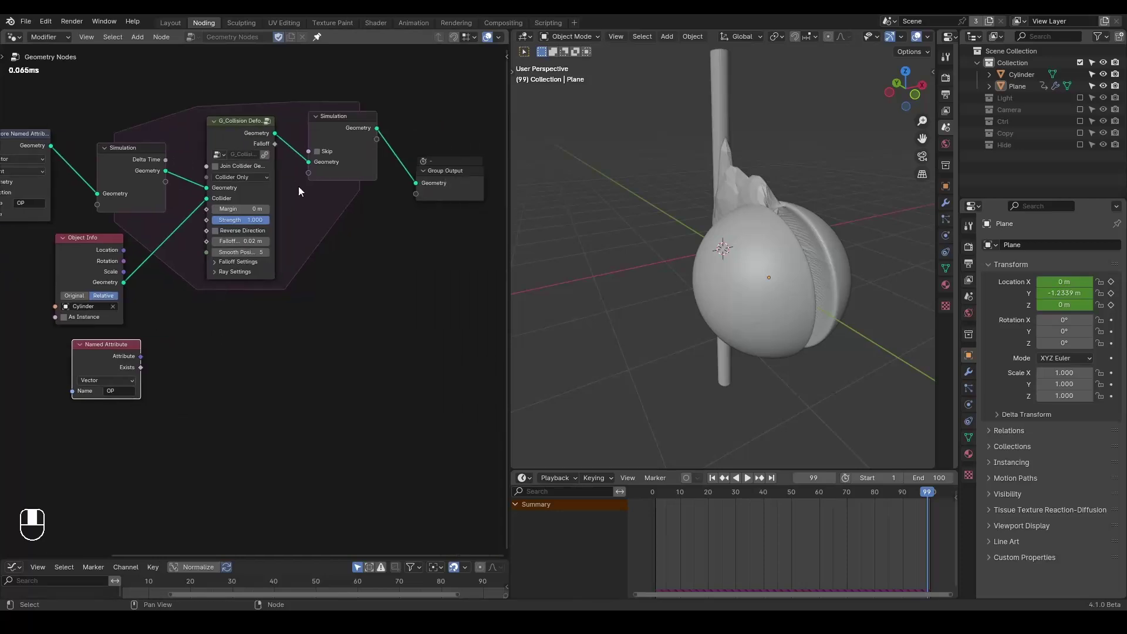
pyautogui.scroll(-1, 299, 188)
pyautogui.moveTo(285, 108); pyautogui.dragTo(448, 266)
pyautogui.press('g')
pyautogui.middleClick(405, 220)
pyautogui.click(421, 241)
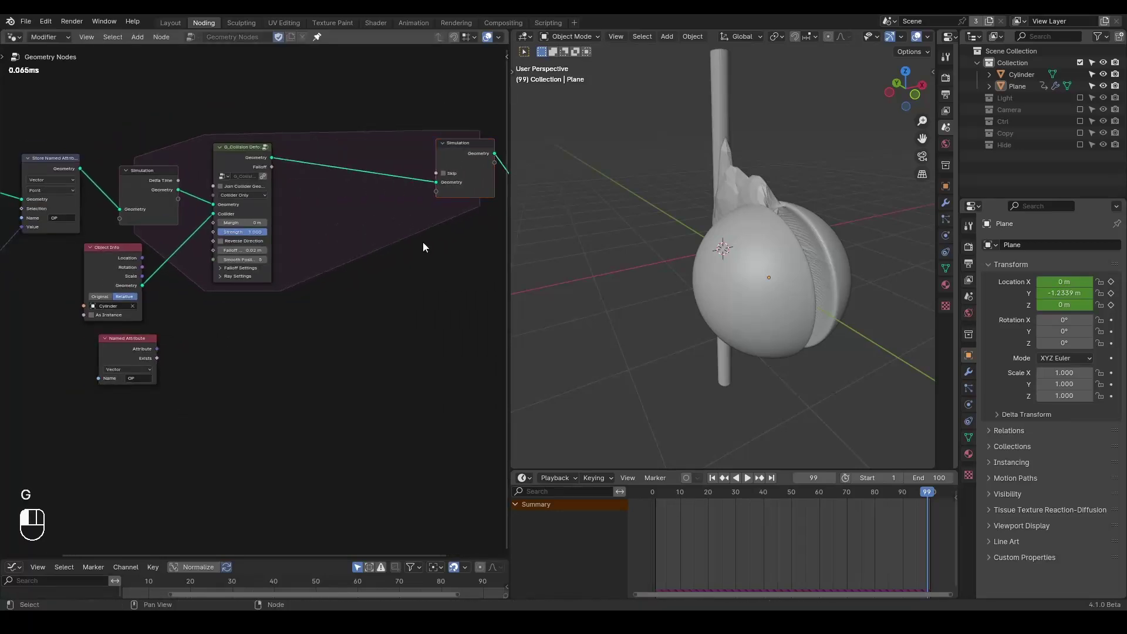
# - Insert a Set Position node between the G_Collision Deformer and the simulation output, and return to frame 1
pyautogui.hotkey('ctrl', 'a')
pyautogui.write('set pos')
pyautogui.press('Return')
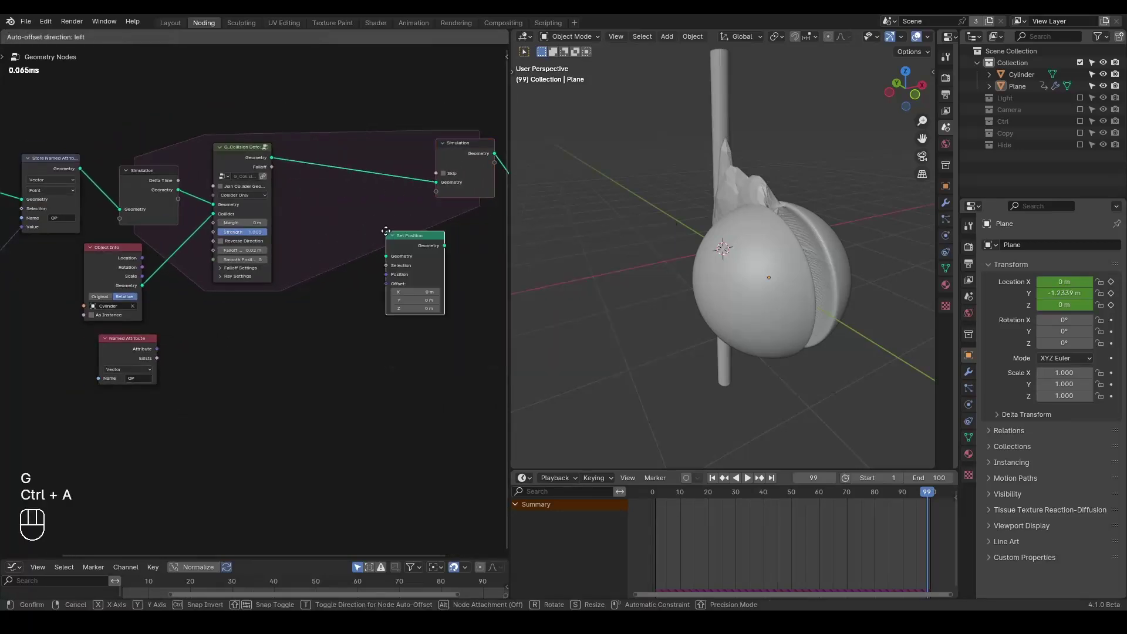
pyautogui.click(296, 287)
pyautogui.moveTo(295, 286); pyautogui.dragTo(321, 261, button='middle')
pyautogui.hotkey('shift', 'space')
pyautogui.scroll(1, 258, 305)
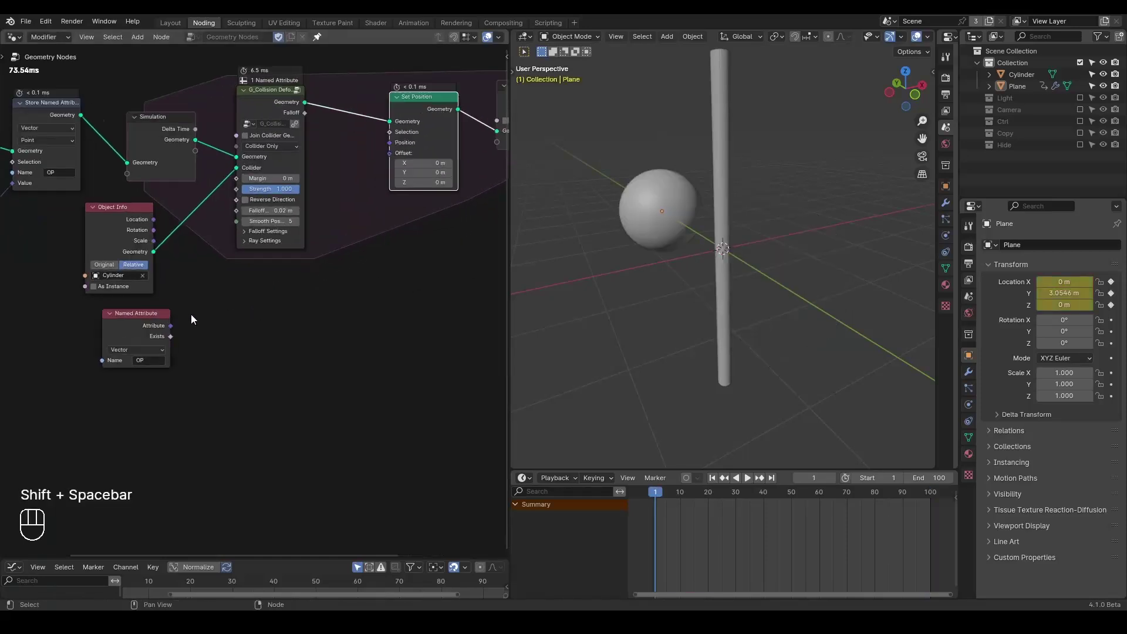
# - Add a Vector Mix node fed by the OP attribute and move the Named Attribute node further down
pyautogui.moveTo(171, 326); pyautogui.dragTo(236, 306)
pyautogui.write('mix')
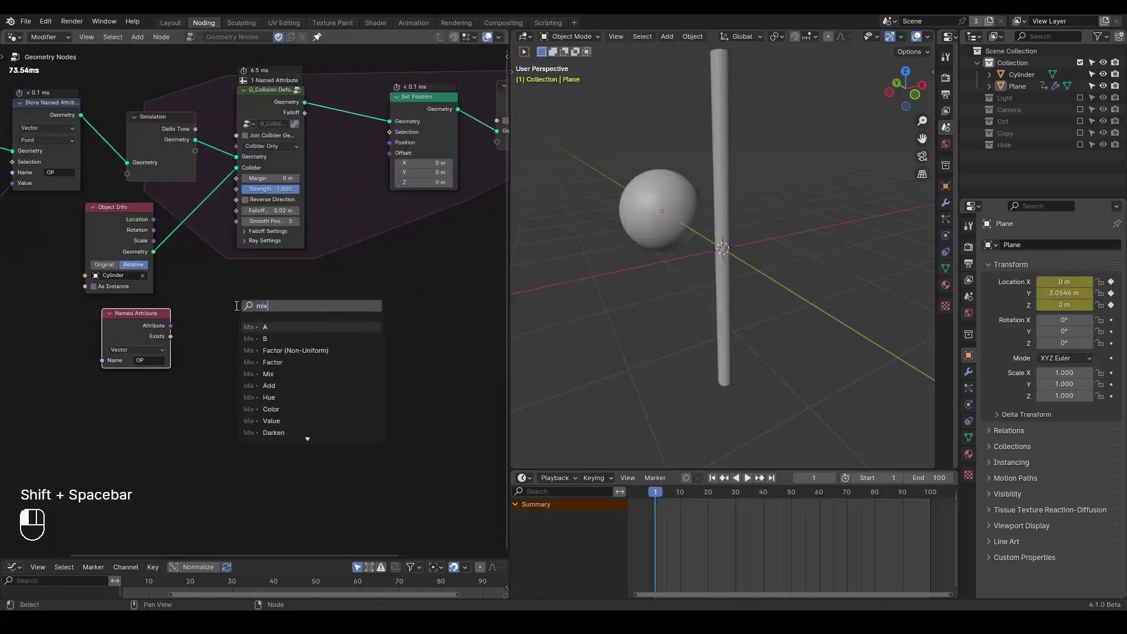
pyautogui.press('Return')
pyautogui.click(253, 279)
pyautogui.moveTo(209, 345); pyautogui.dragTo(266, 308, button='middle')
pyautogui.scroll(1, 266, 309)
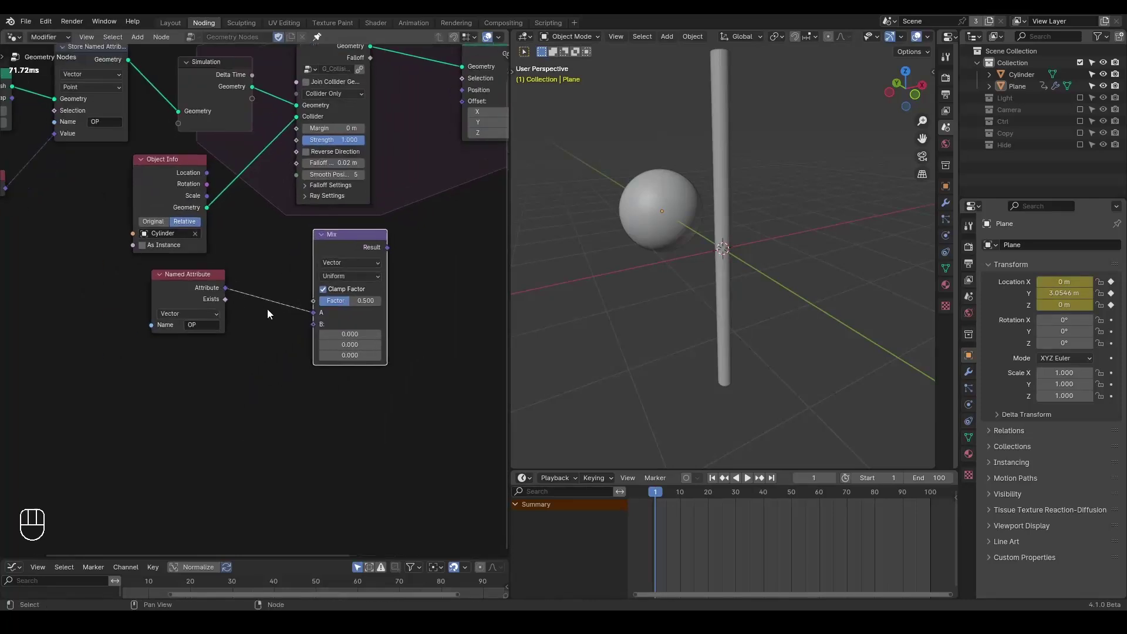
pyautogui.moveTo(182, 296); pyautogui.dragTo(184, 348)
pyautogui.click(184, 349)
pyautogui.moveTo(279, 324); pyautogui.dragTo(324, 320, button='middle')
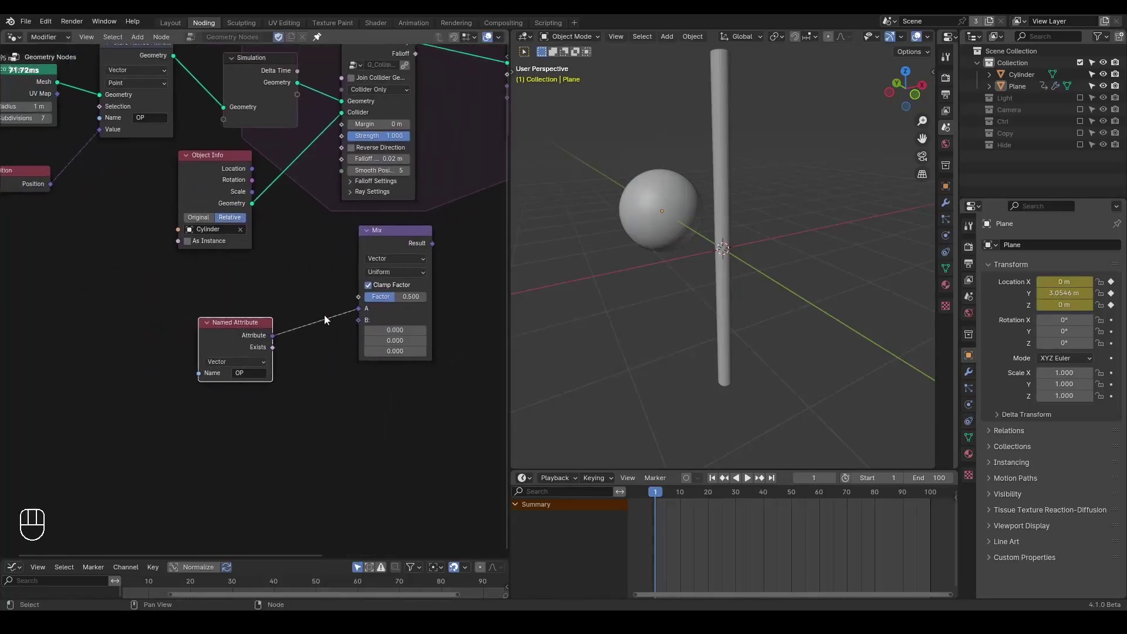
# - Move the OP attribute link to the Mix node's B input and feed A from a new Position node
pyautogui.moveTo(354, 307); pyautogui.dragTo(359, 349)
pyautogui.hotkey('shift', 'a')
pyautogui.write('pos')
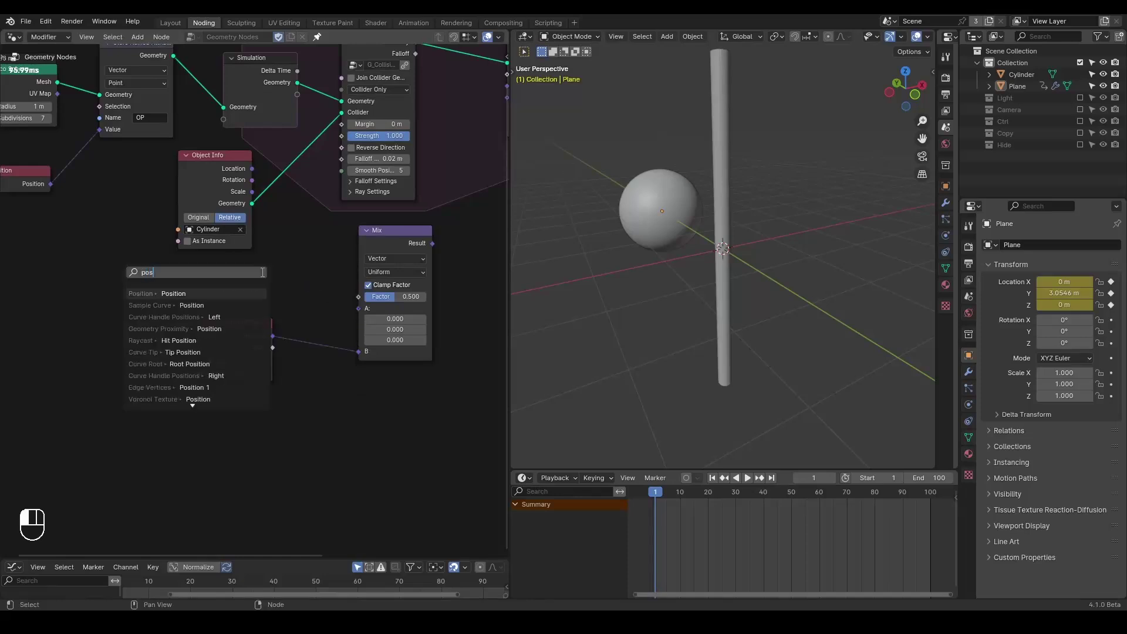
pyautogui.press('Return')
pyautogui.click(287, 288)
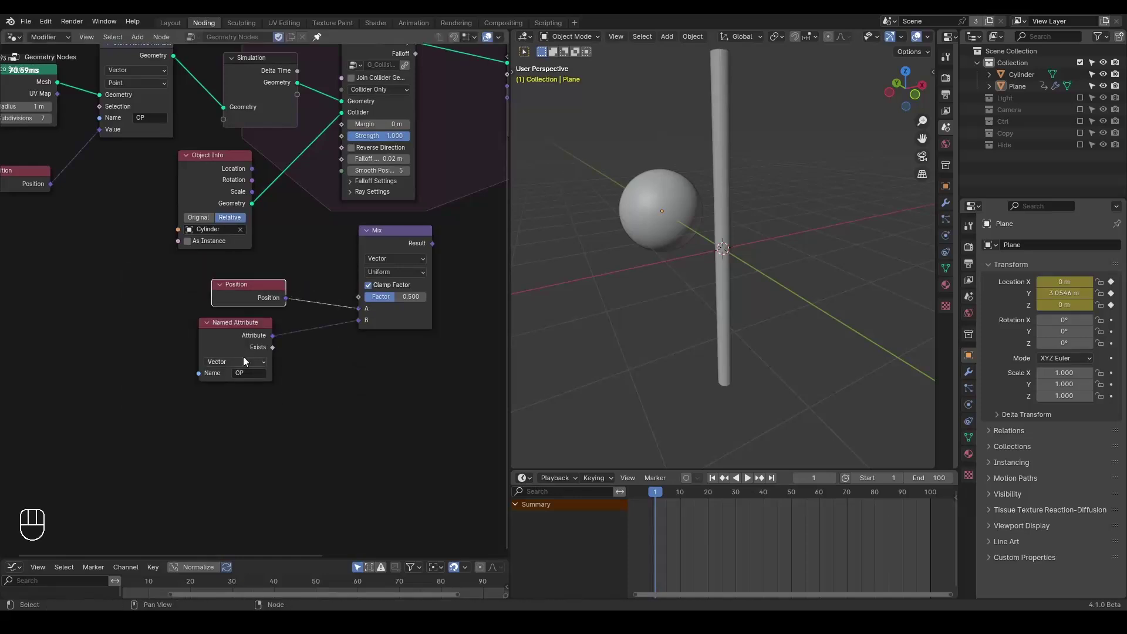
# - Connect the Mix node's Result to the Position input of the Set Position node
pyautogui.moveTo(341, 354); pyautogui.dragTo(188, 449, button='middle')
pyautogui.moveTo(281, 338); pyautogui.dragTo(289, 300)
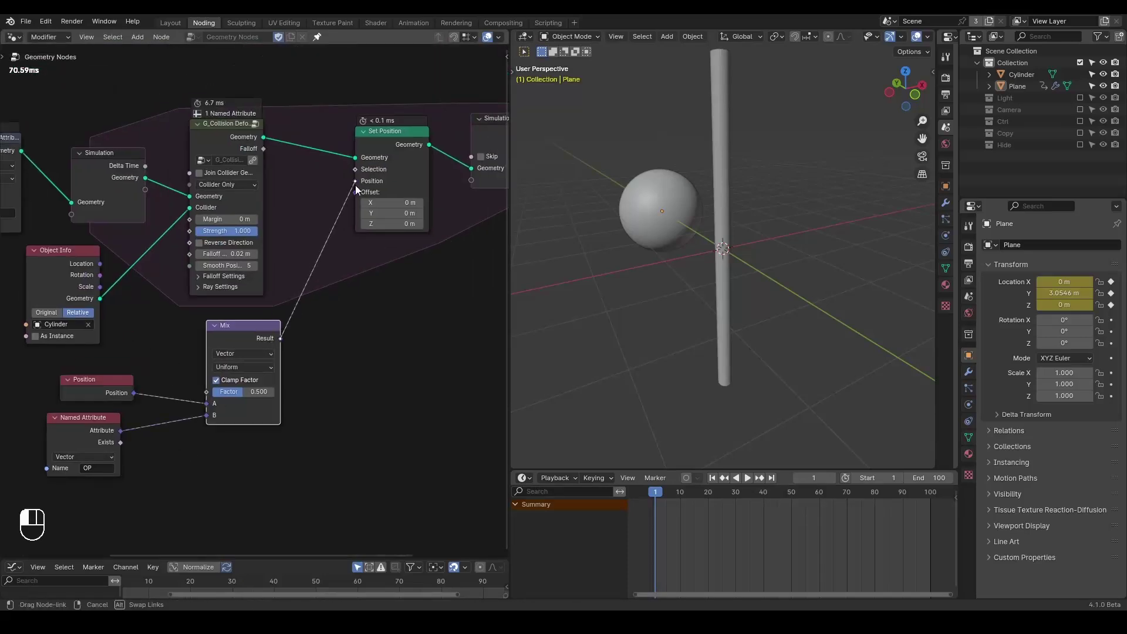
pyautogui.moveTo(355, 185); pyautogui.dragTo(355, 185)
# - Play the simulation from the first frame, pausing at the collision to examine how the sphere recovers its shape
pyautogui.hotkey('shift', 'space')
pyautogui.press('space')
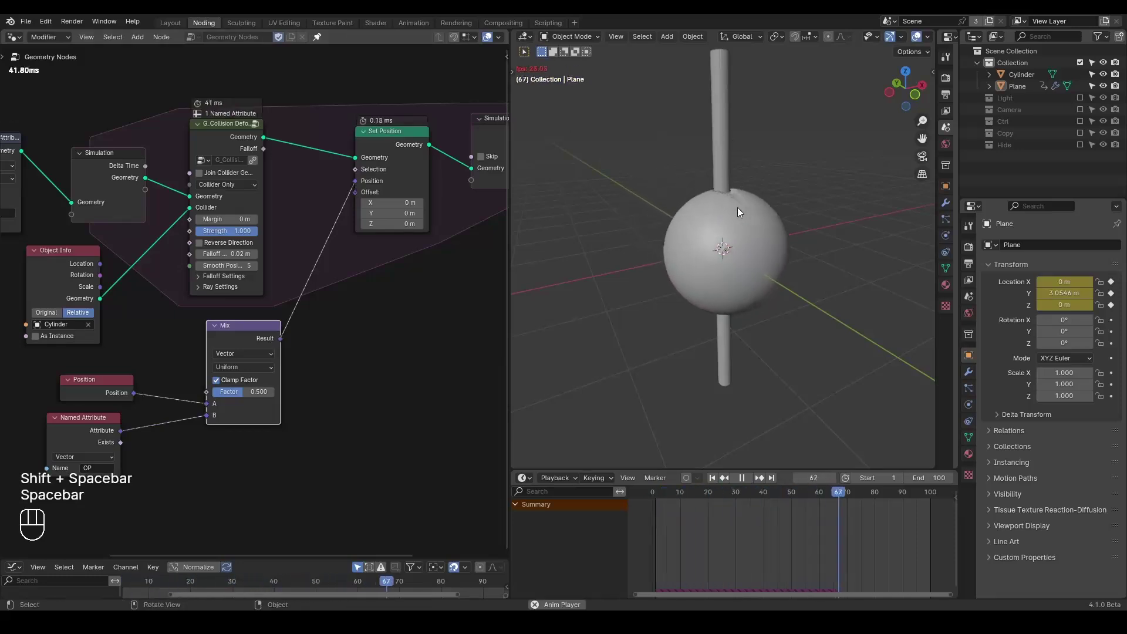
pyautogui.press('space')
pyautogui.hotkey('shift', 'space')
pyautogui.press('space')
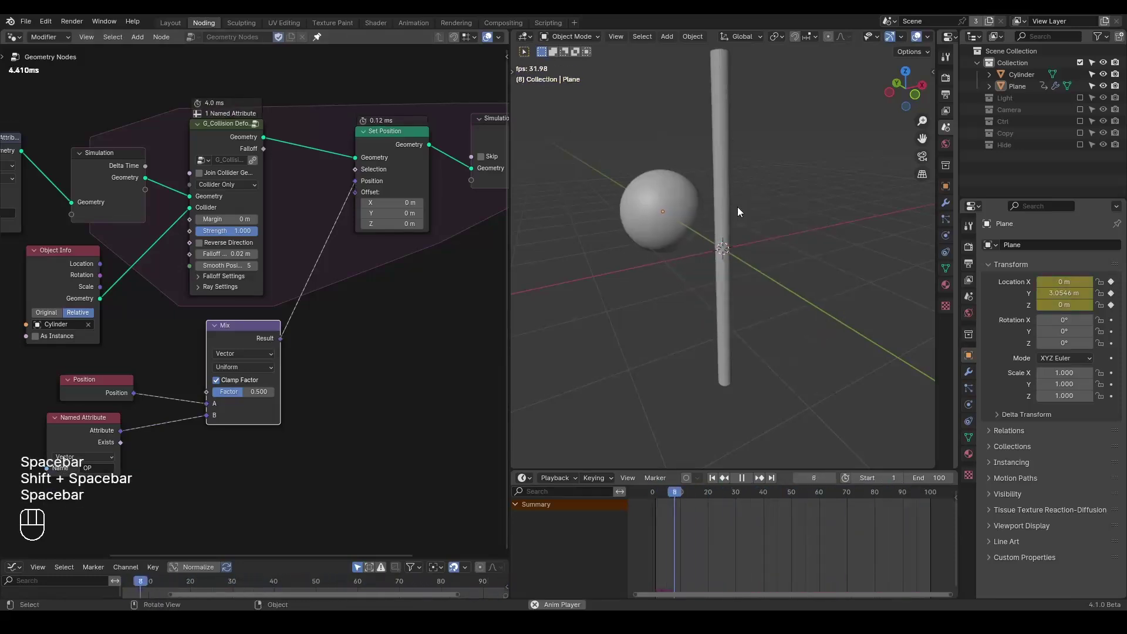
pyautogui.press('space')
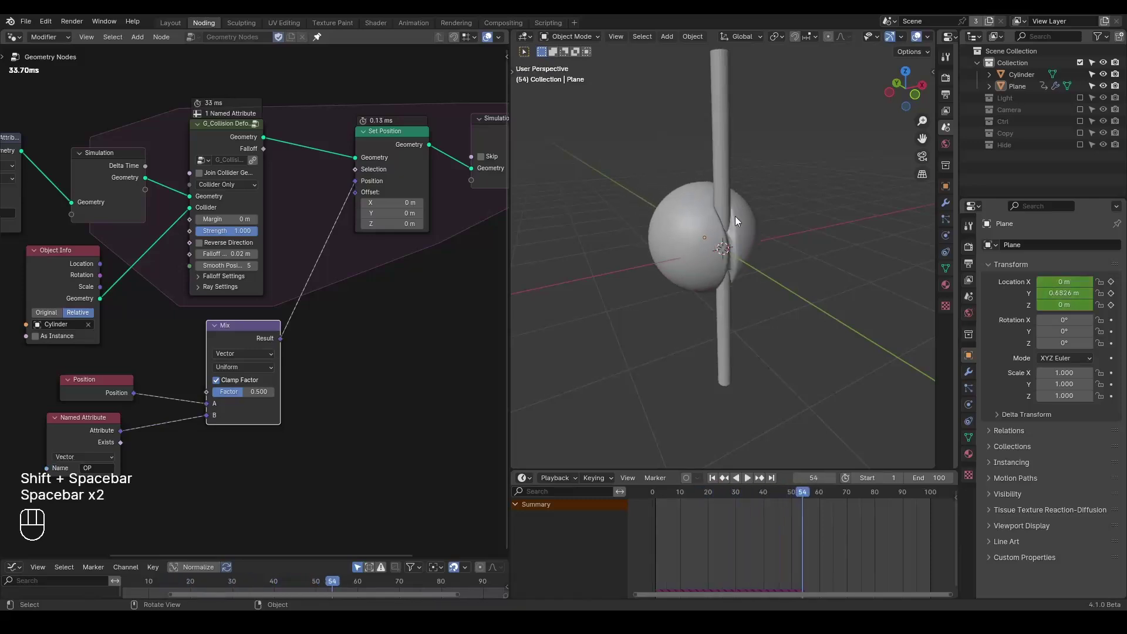
pyautogui.press('space')
pyautogui.press('space')
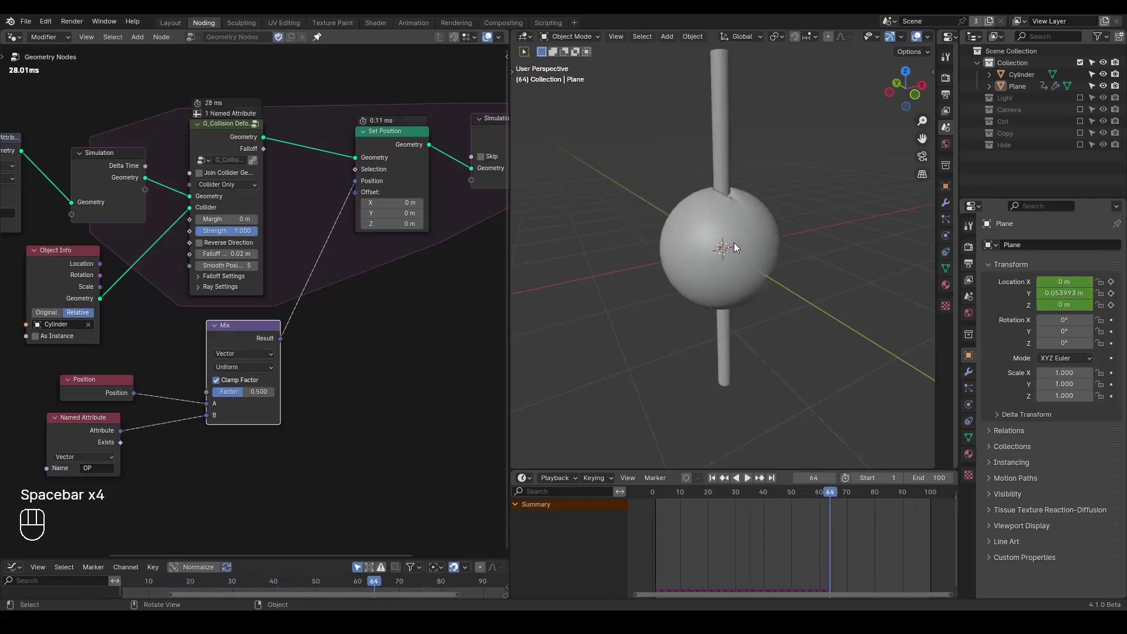
# - Set the Mix node's Factor to 0.2
pyautogui.moveTo(319, 359); pyautogui.dragTo(351, 320, button='middle')
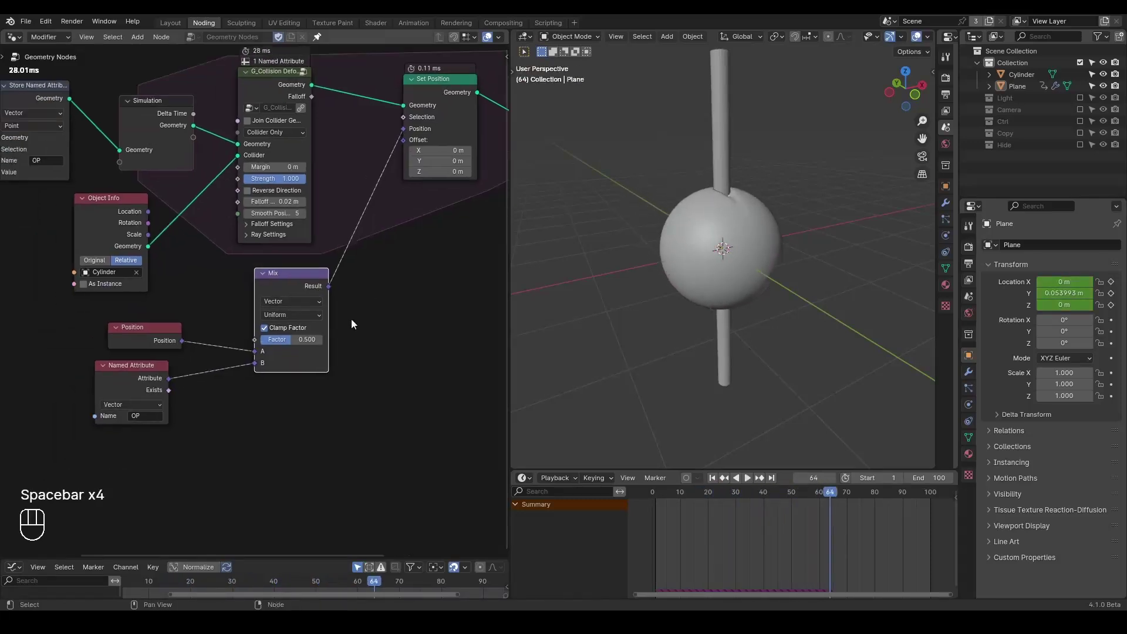
pyautogui.click(305, 338)
pyautogui.write('0.')
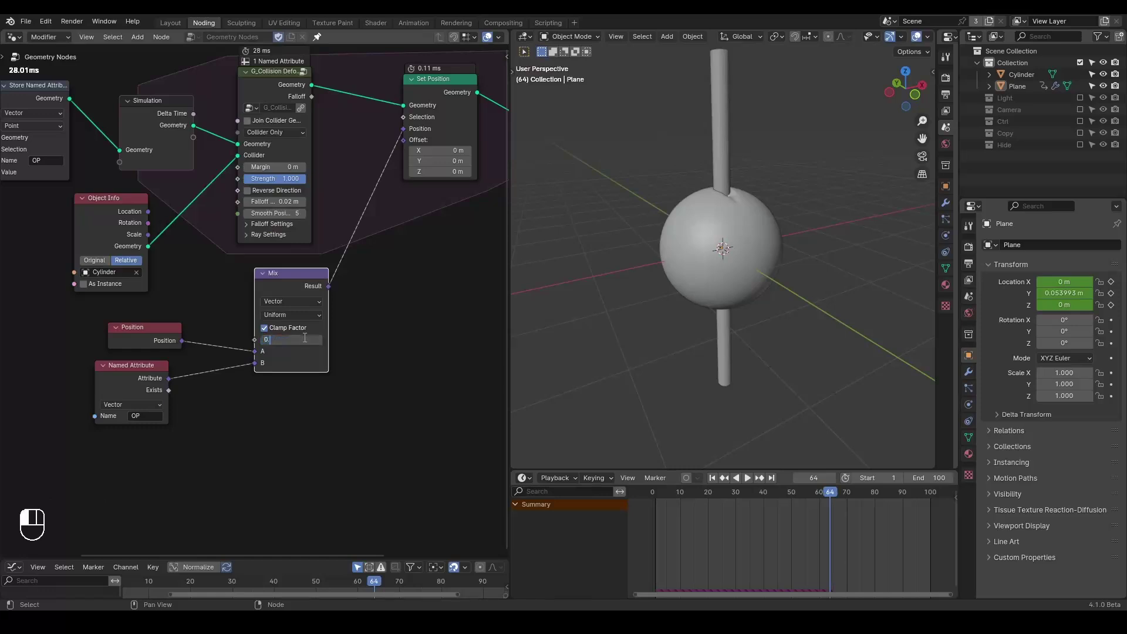
pyautogui.write('2')
pyautogui.press('Return')
# - Play the simulation in short bursts from the first frame to examine the slower recovery, and return to frame 1
pyautogui.hotkey('shift', 'space')
pyautogui.press('space')
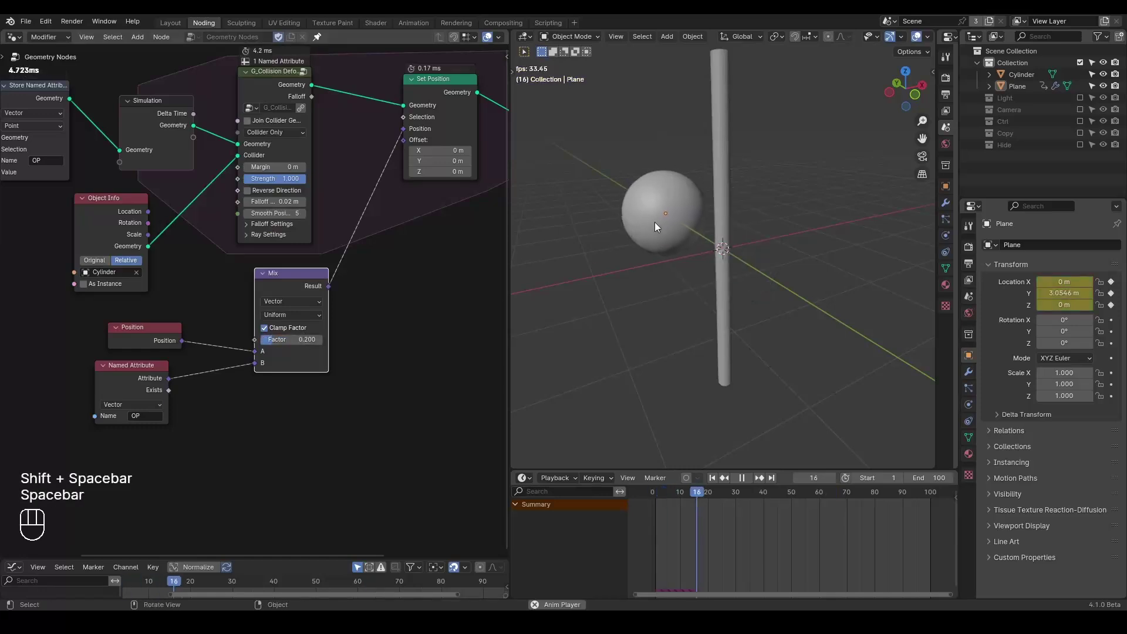
pyautogui.press('space')
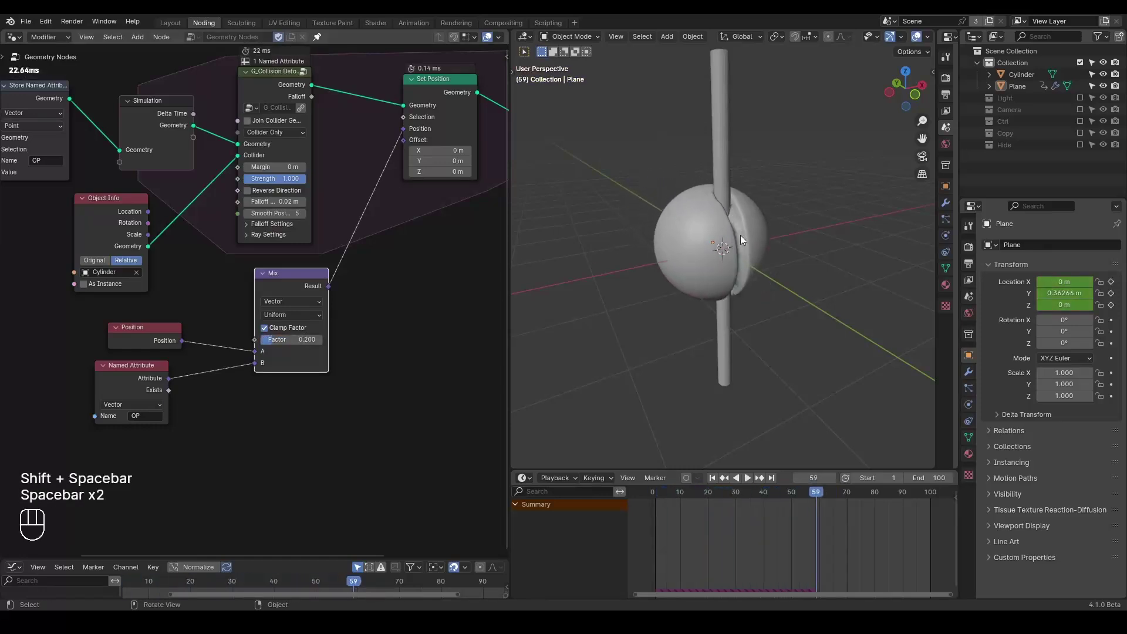
pyautogui.press('space')
pyautogui.press('space')
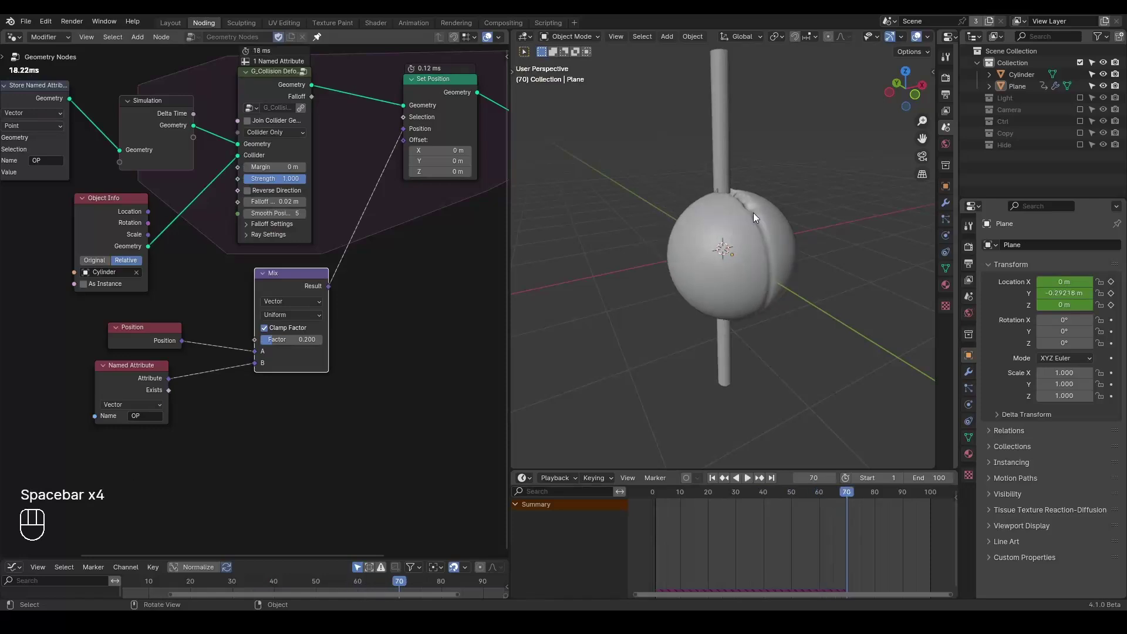
pyautogui.press('space')
pyautogui.press('space')
pyautogui.press('space')
pyautogui.press('space')
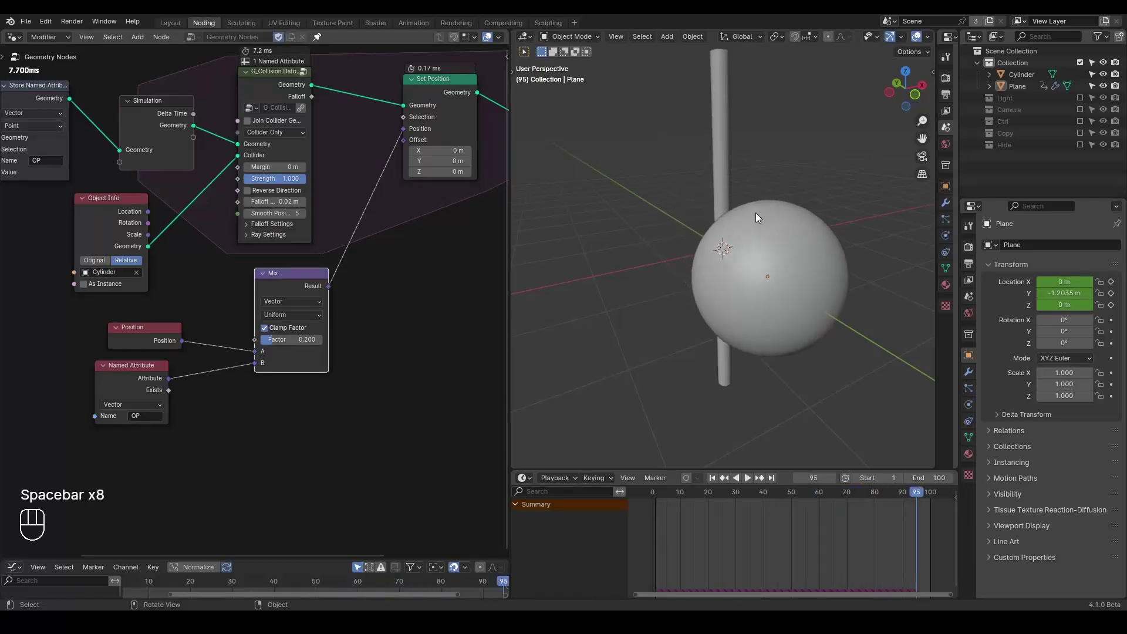
pyautogui.hotkey('shift', 'space')
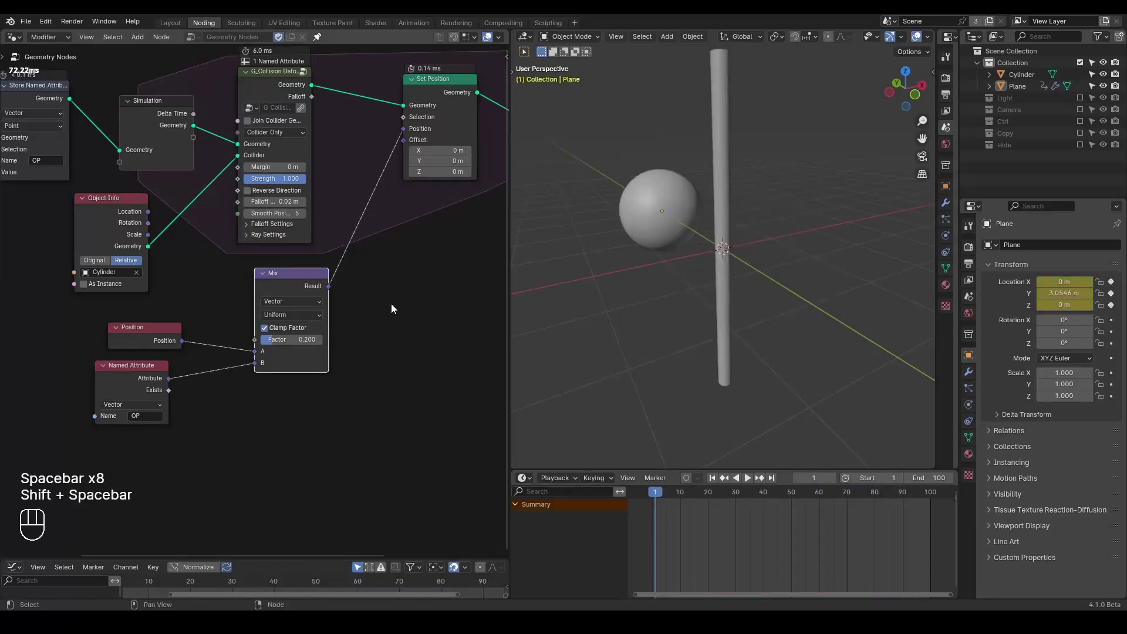
# - Replay the simulation and pause it at frame 59 while the sphere is against the cylinder
pyautogui.hotkey('ctrl', 'alt', 'shift', 'q')
pyautogui.press('space')
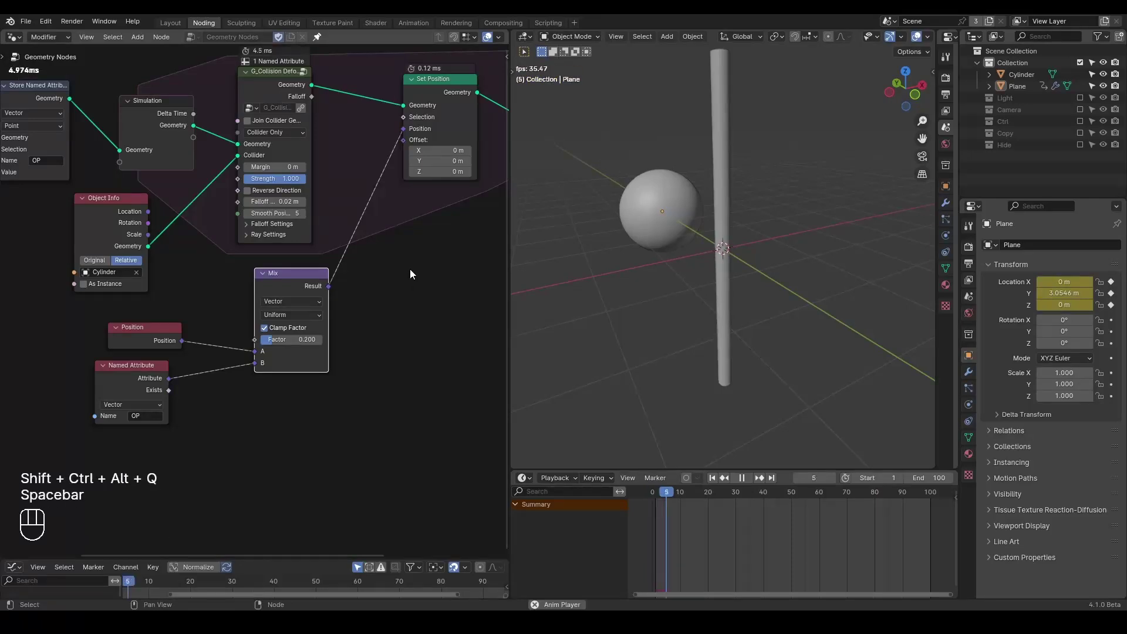
pyautogui.press('space')
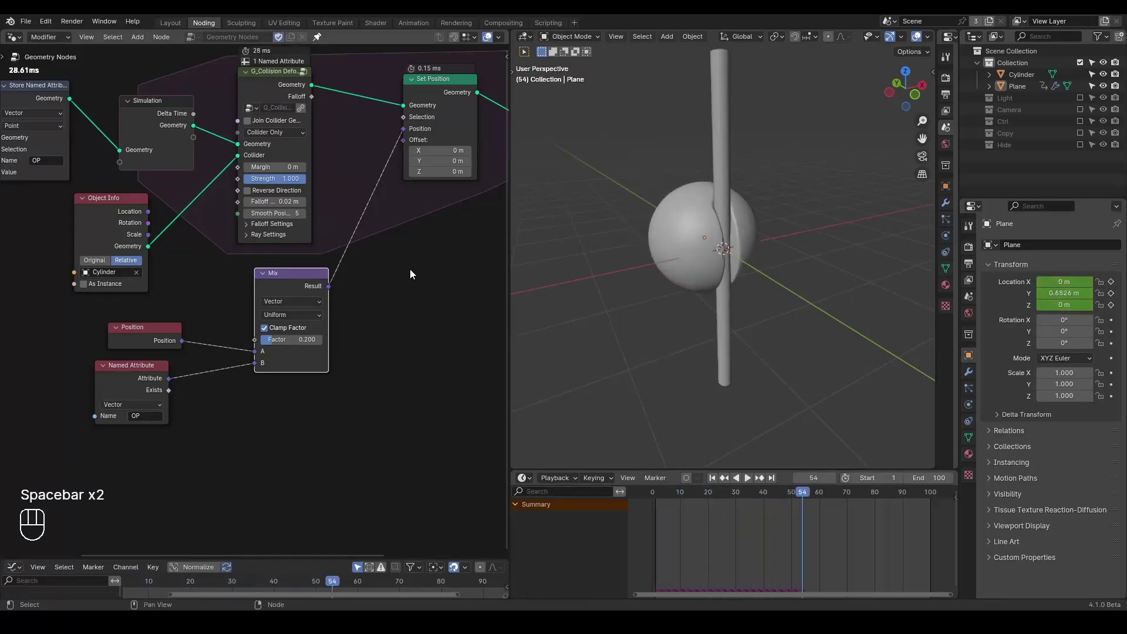
pyautogui.press('space')
pyautogui.press('space')
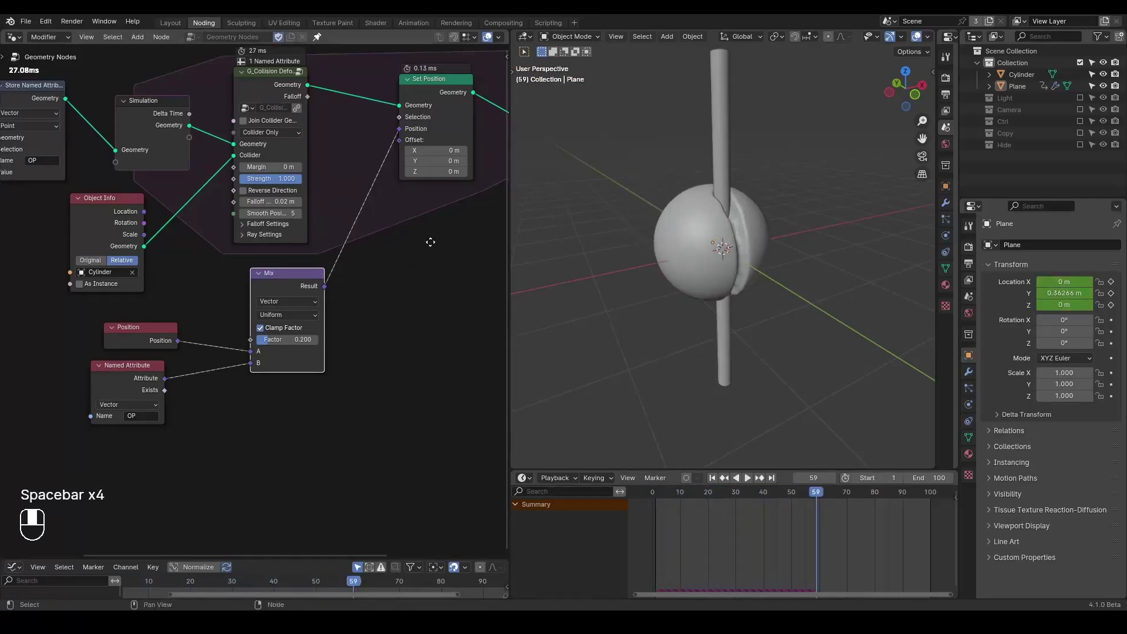
# - Mark the edges of the sphere's dent around the cylinder with freehand annotation strokes
pyautogui.moveTo(431, 242); pyautogui.dragTo(236, 277, button='middle')
pyautogui.moveTo(727, 275); pyautogui.dragTo(700, 312, button='middle')
pyautogui.scroll(2, 699, 293)
pyautogui.press('d')
pyautogui.moveTo(695, 229); pyautogui.dragTo(721, 274)
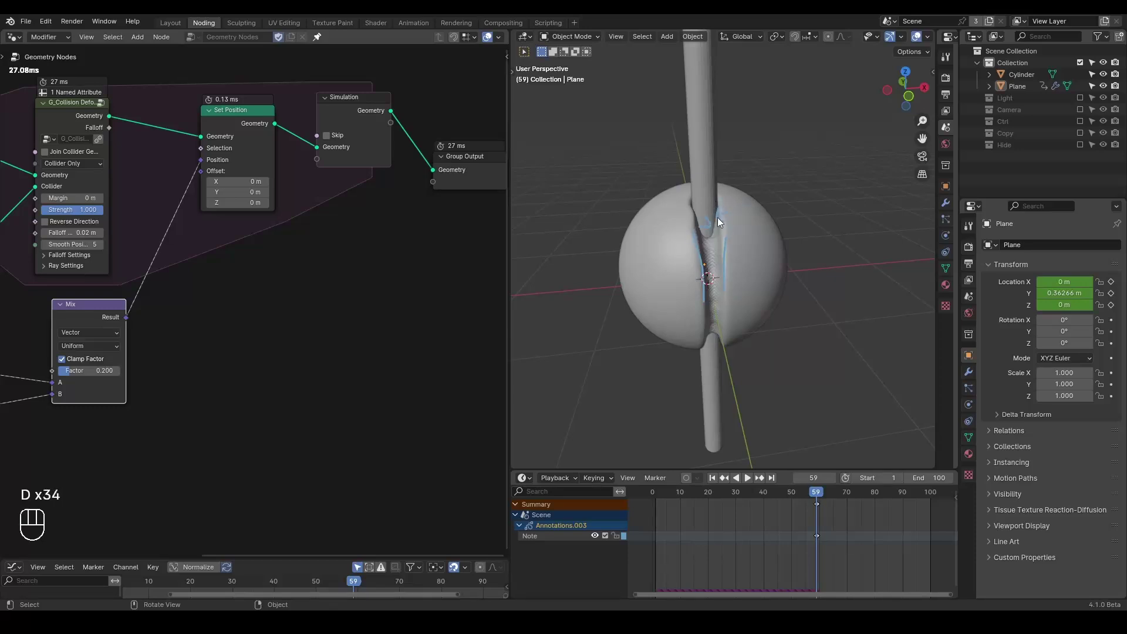
pyautogui.moveTo(301, 252); pyautogui.dragTo(354, 274, button='middle')
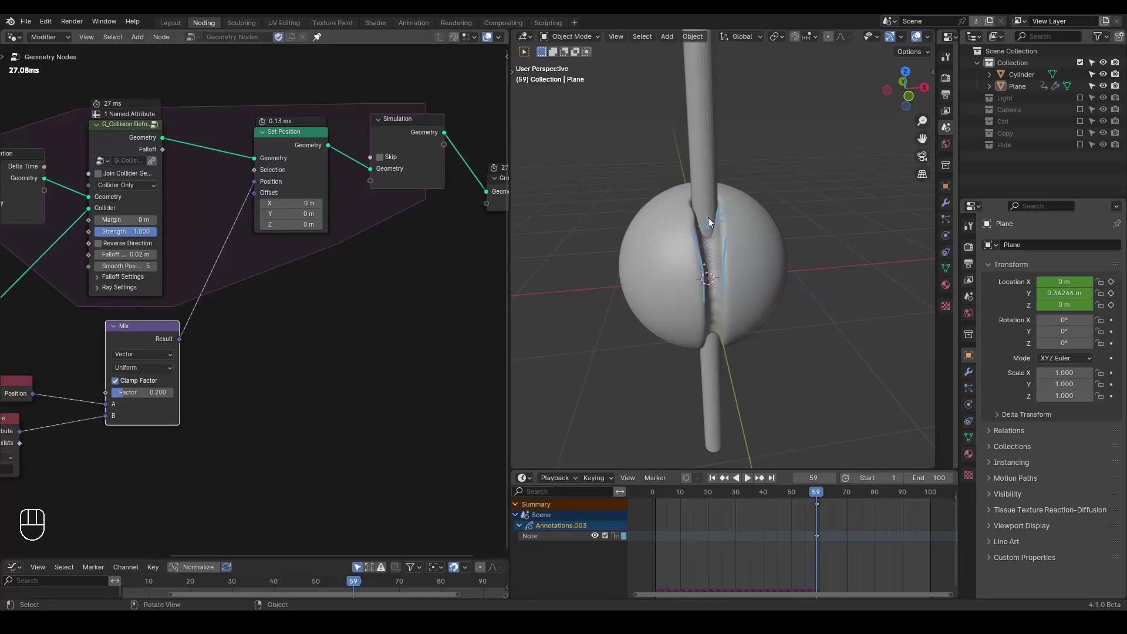
# - Preview the G_Collision Deformer's Falloff through a Viewer node, erase the annotation strokes and turn on X-ray
pyautogui.keyDown('ctrl'); pyautogui.keyDown('shift'); pyautogui.click(132, 137); pyautogui.keyUp('shift'); pyautogui.keyUp('ctrl')
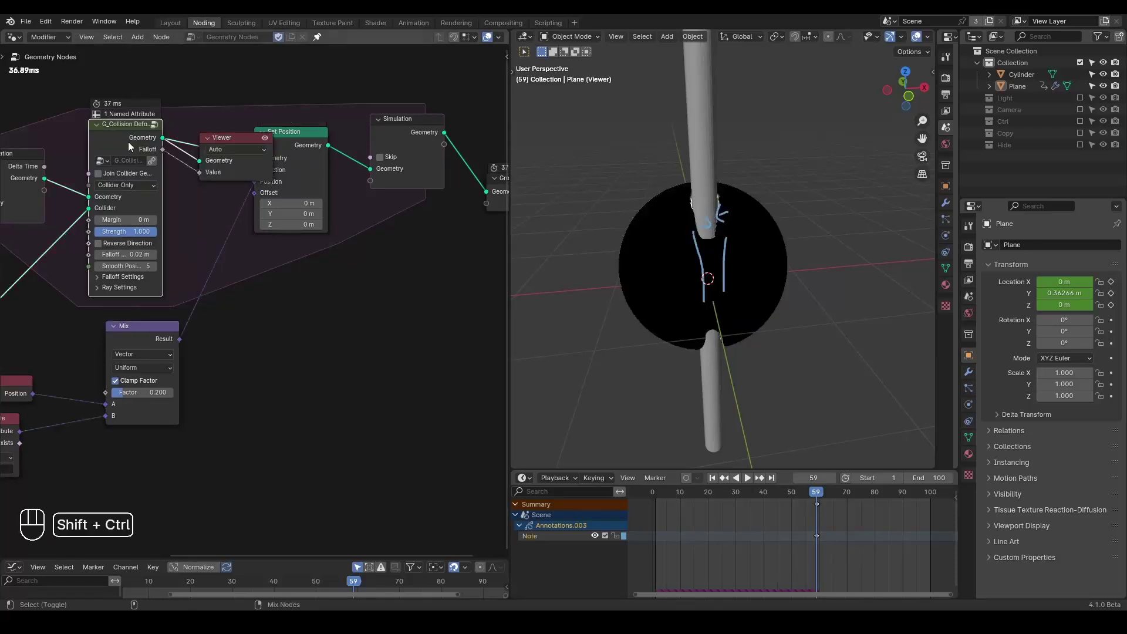
pyautogui.press('d')
pyautogui.moveTo(713, 206); pyautogui.dragTo(704, 314, button='right')
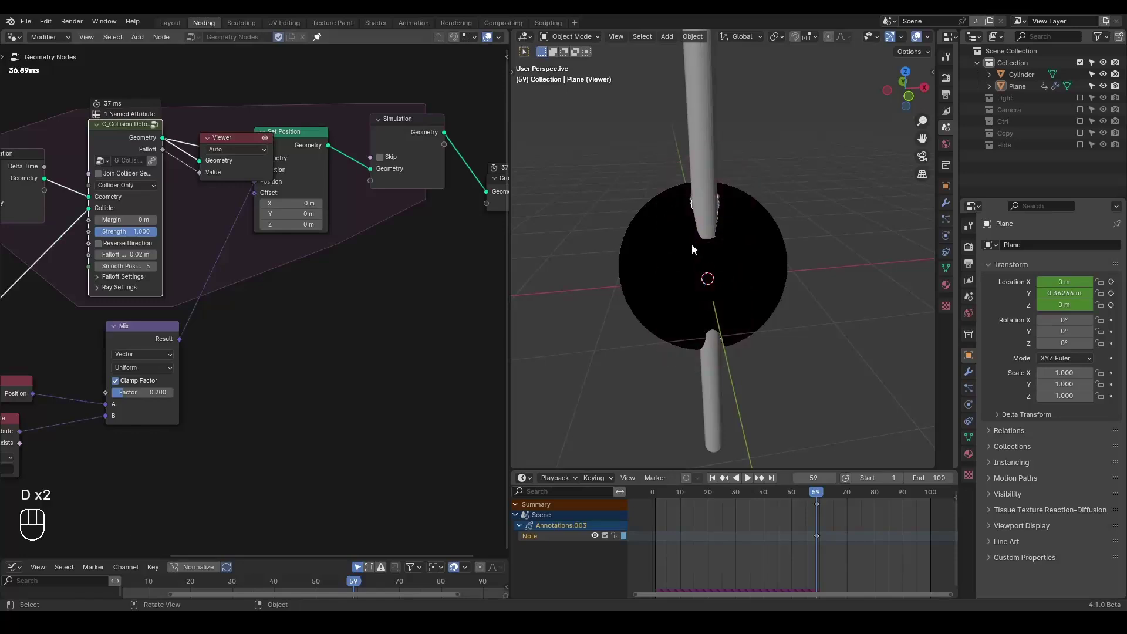
pyautogui.moveTo(691, 244)
pyautogui.mouseDown(button='middle')
pyautogui.moveTo(726, 273)
pyautogui.moveTo(688, 194)
pyautogui.mouseUp(button='middle')
pyautogui.hotkey('alt', 'z')
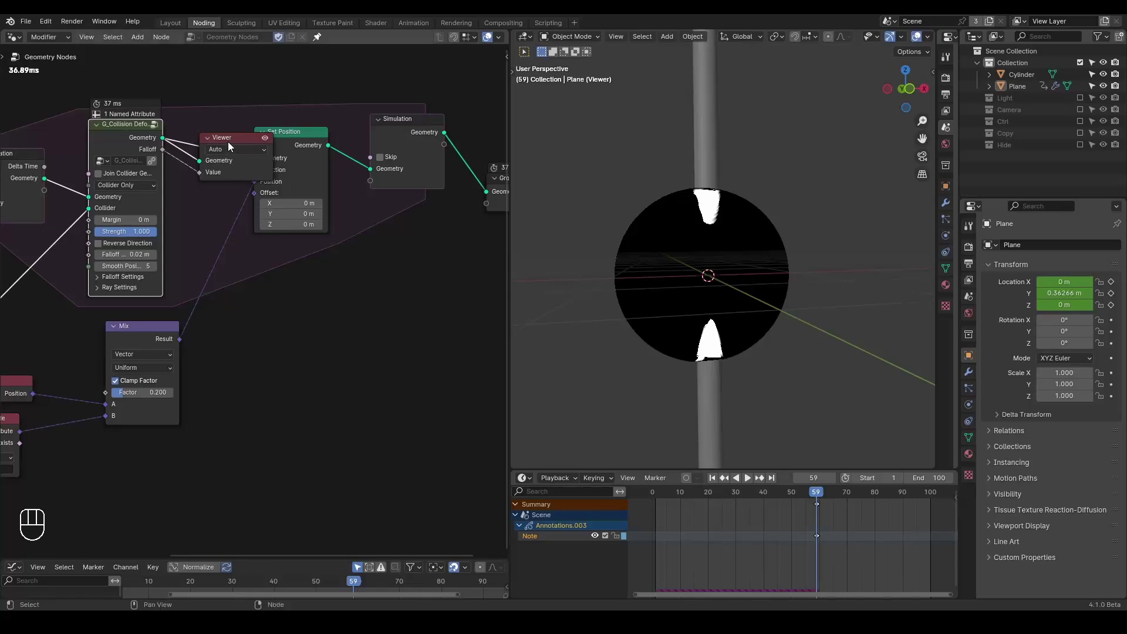
# - Delete the Viewer, add the deformer's Falloff as a simulation output item and collapse the Set Position node
pyautogui.press('x')
pyautogui.moveTo(164, 149); pyautogui.dragTo(368, 186)
pyautogui.moveTo(390, 140); pyautogui.dragTo(382, 131)
pyautogui.click(262, 132)
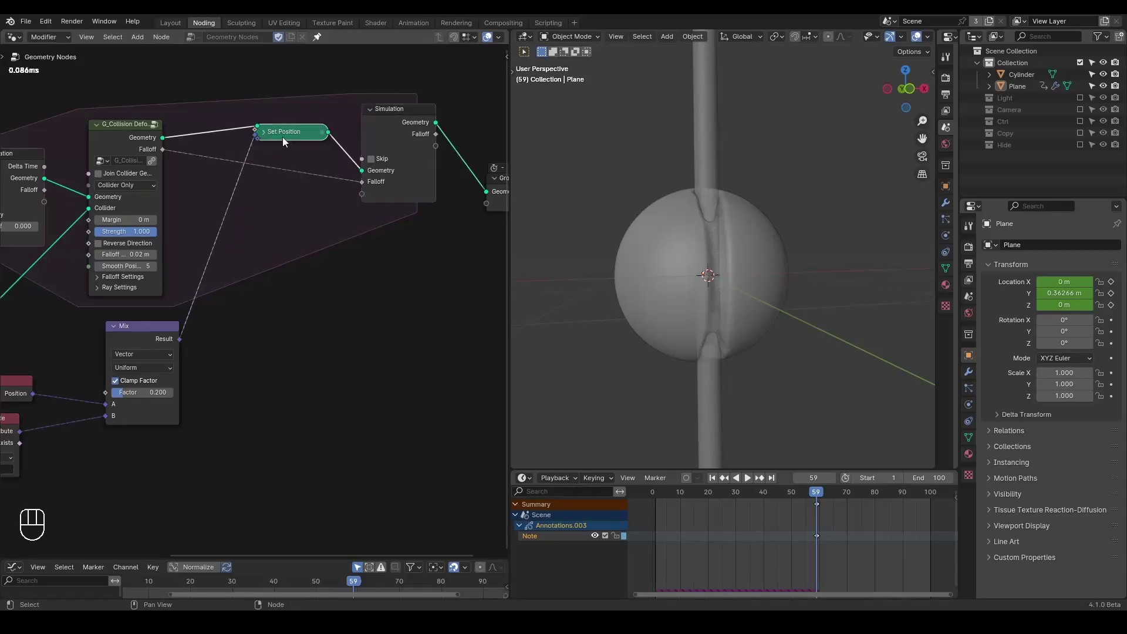
# - Move the Group Output away from the simulation output, replay to frame 56 and turn X-ray off
pyautogui.moveTo(483, 219); pyautogui.dragTo(350, 241, button='middle')
pyautogui.moveTo(411, 215); pyautogui.dragTo(492, 194)
pyautogui.hotkey('shift', 'space')
pyautogui.press('space')
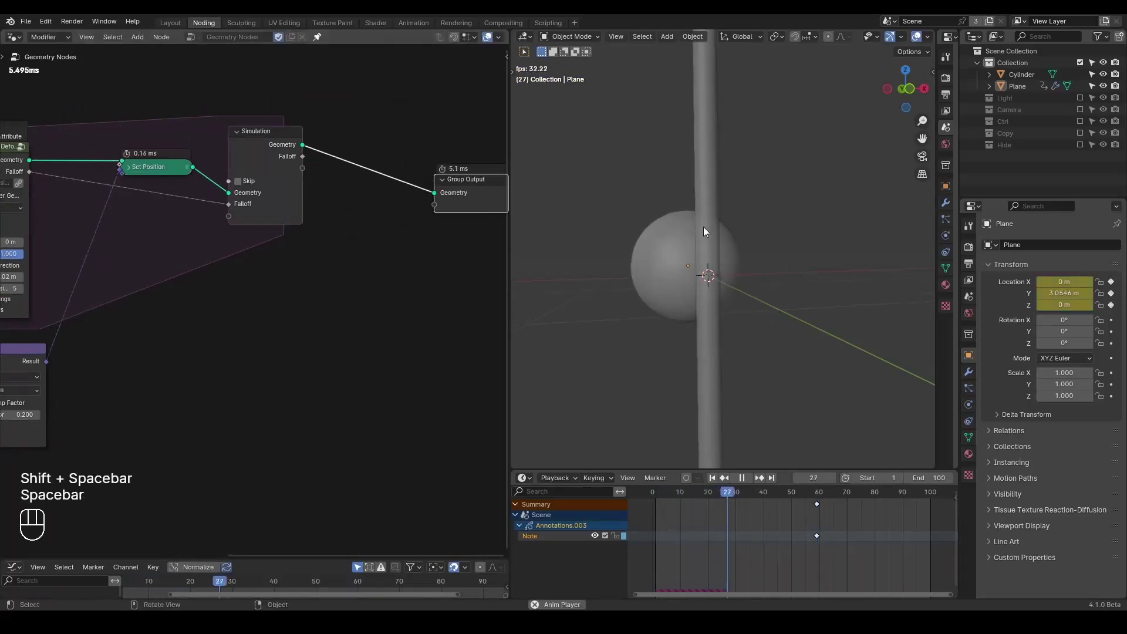
pyautogui.press('space')
pyautogui.hotkey('alt', 'z')
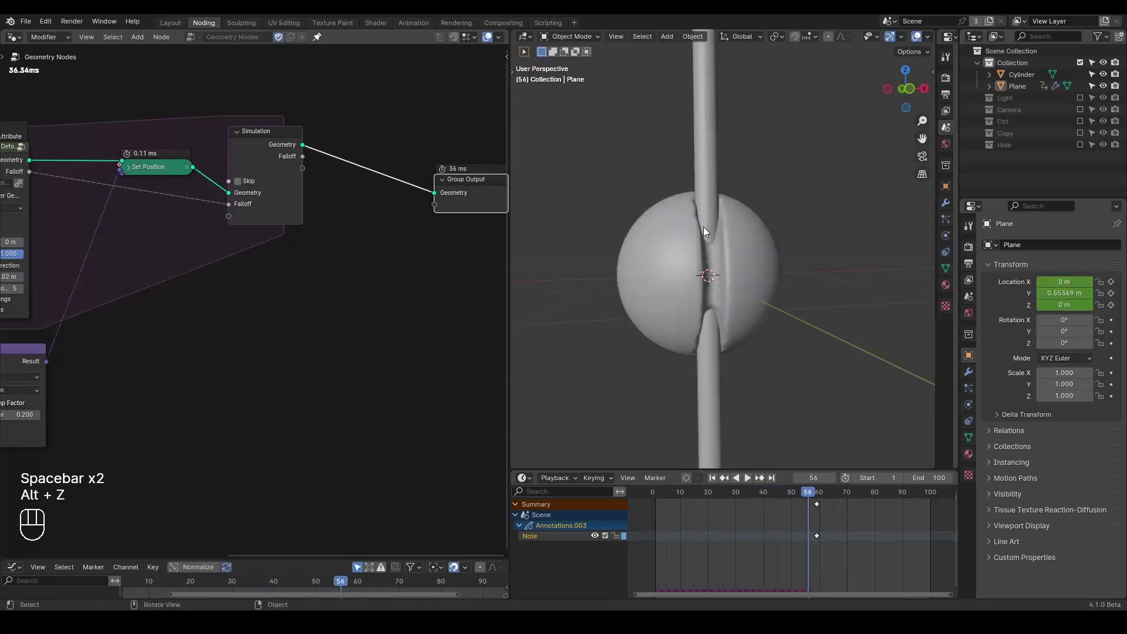
# - Preview the simulation output's Falloff with a Viewer node and spread the Group Output and Viewer nodes apart
pyautogui.keyDown('ctrl'); pyautogui.keyDown('shift'); pyautogui.click(267, 150); pyautogui.keyUp('shift'); pyautogui.keyUp('ctrl')
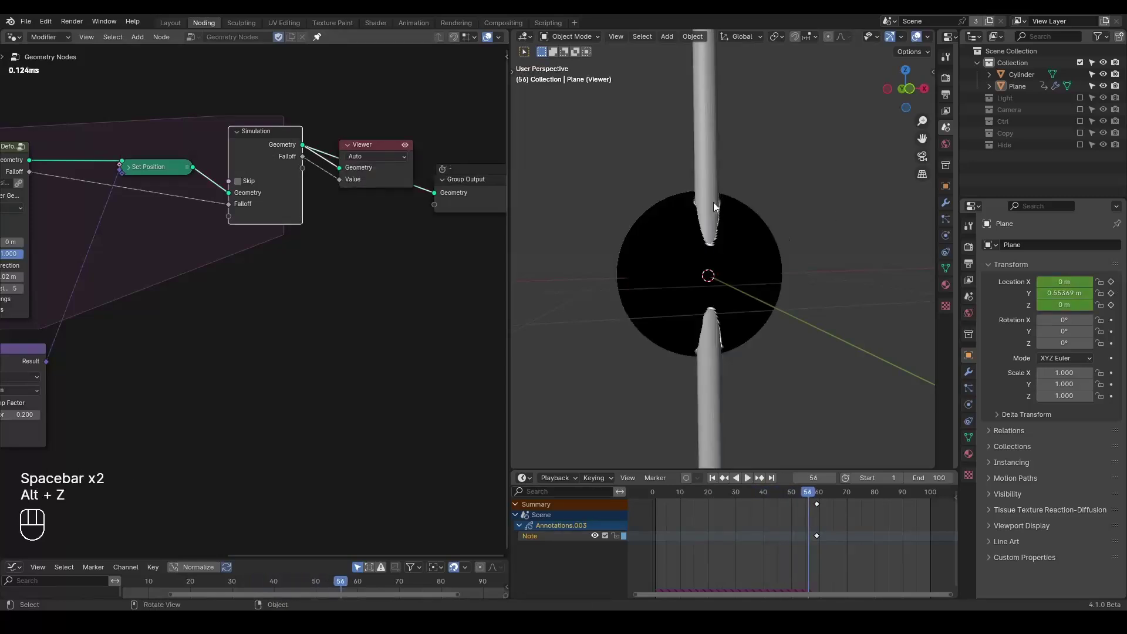
pyautogui.moveTo(472, 225); pyautogui.dragTo(378, 223, button='middle')
pyautogui.moveTo(380, 172); pyautogui.dragTo(481, 156)
pyautogui.moveTo(294, 147); pyautogui.dragTo(382, 212)
# - Insert a Blur Attribute node between the simulation's Falloff and the Viewer's Value, with 24 iterations
pyautogui.hotkey('ctrl', 'a')
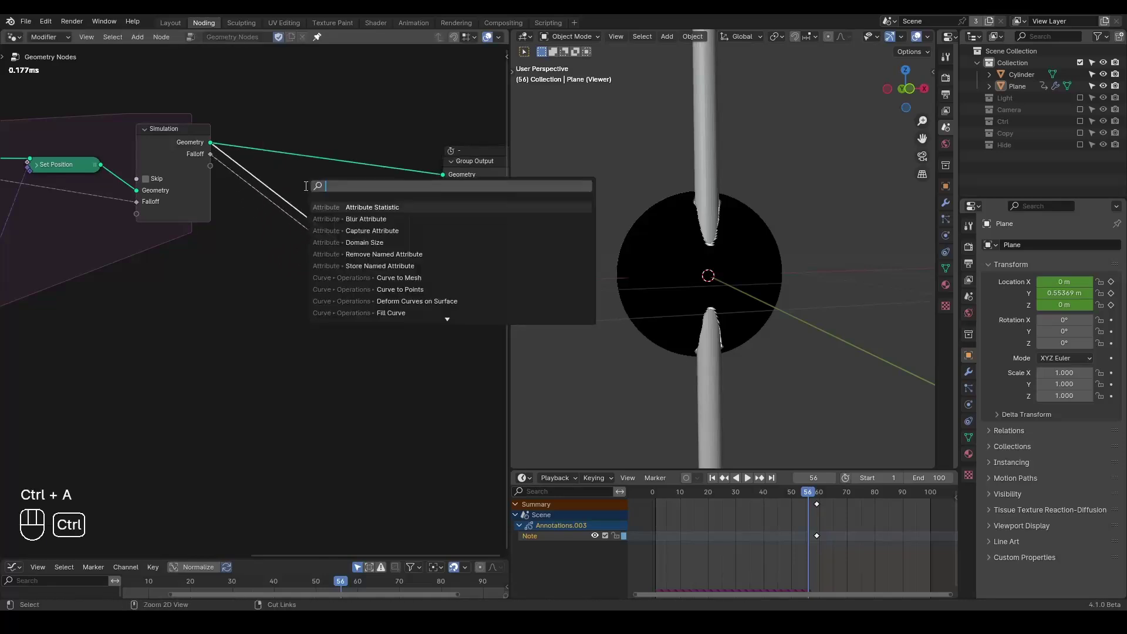
pyautogui.write('blur')
pyautogui.press('Return')
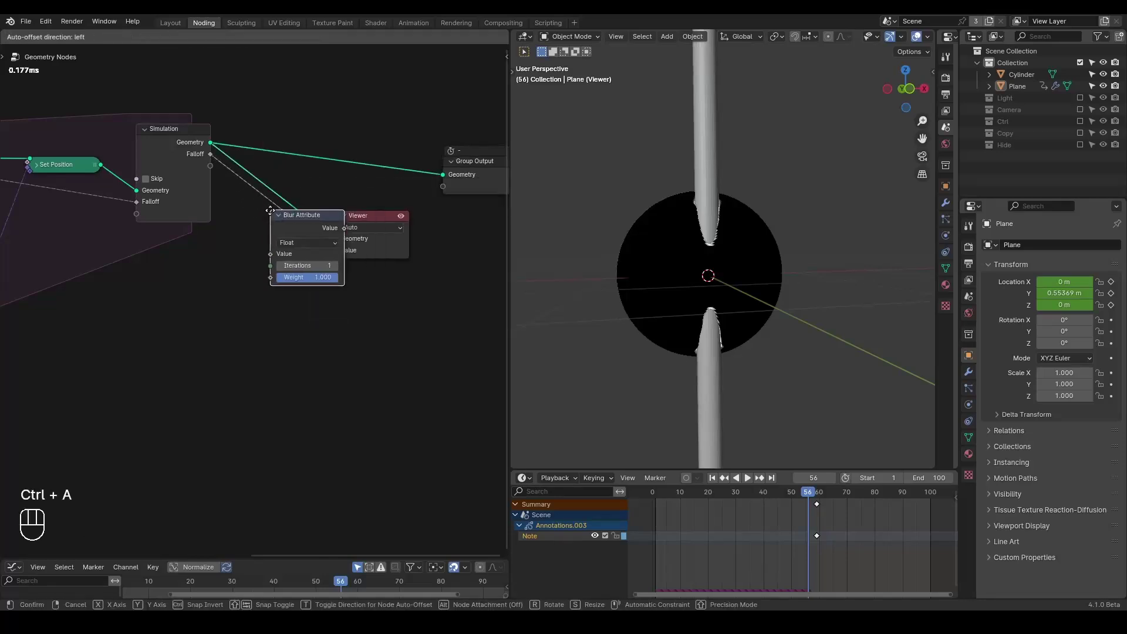
pyautogui.click(266, 210)
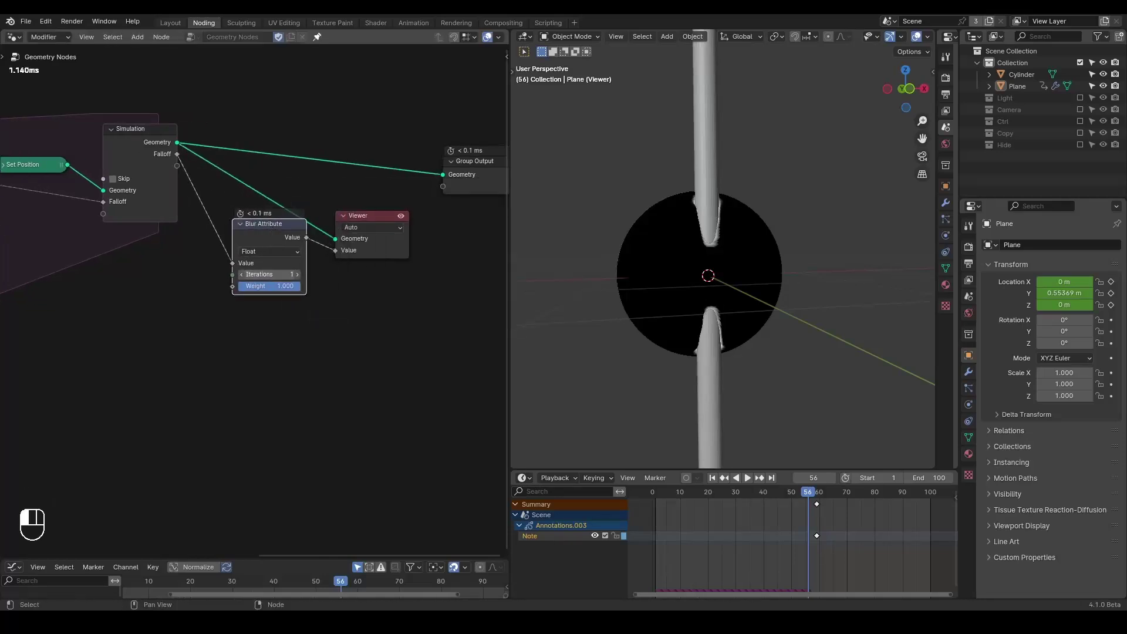
pyautogui.moveTo(270, 275); pyautogui.dragTo(289, 275)
pyautogui.moveTo(664, 186); pyautogui.dragTo(671, 229, button='middle')
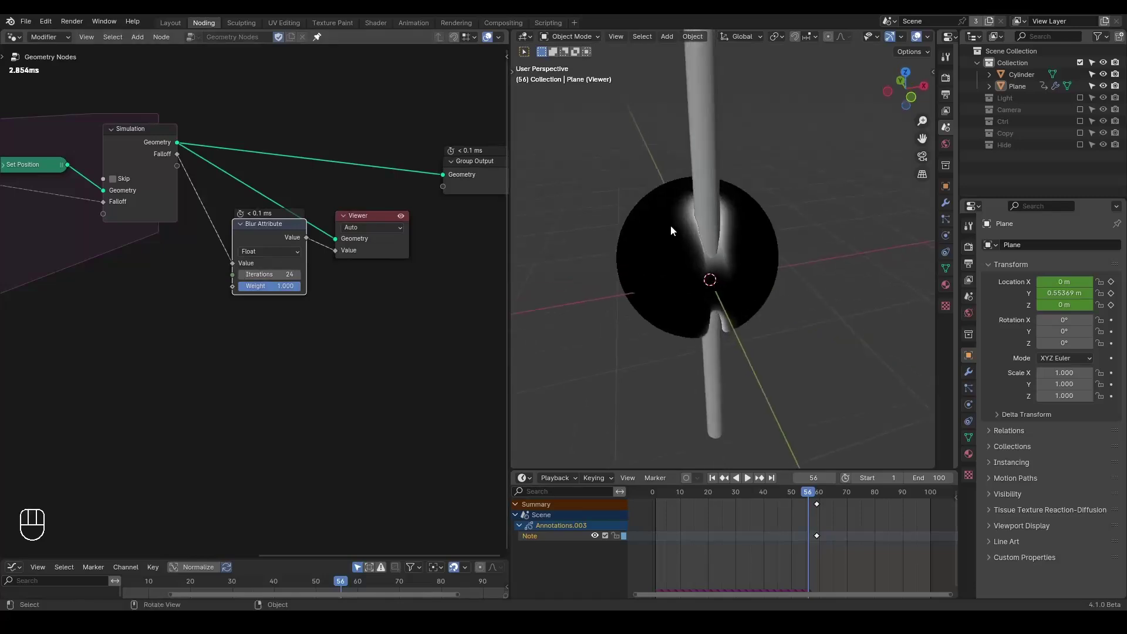
# - Move the Group Output and Viewer away from the simulation output and reposition the Blur Attribute to leave room after it
pyautogui.moveTo(391, 244); pyautogui.dragTo(324, 238, button='middle')
pyautogui.moveTo(309, 213); pyautogui.dragTo(319, 211)
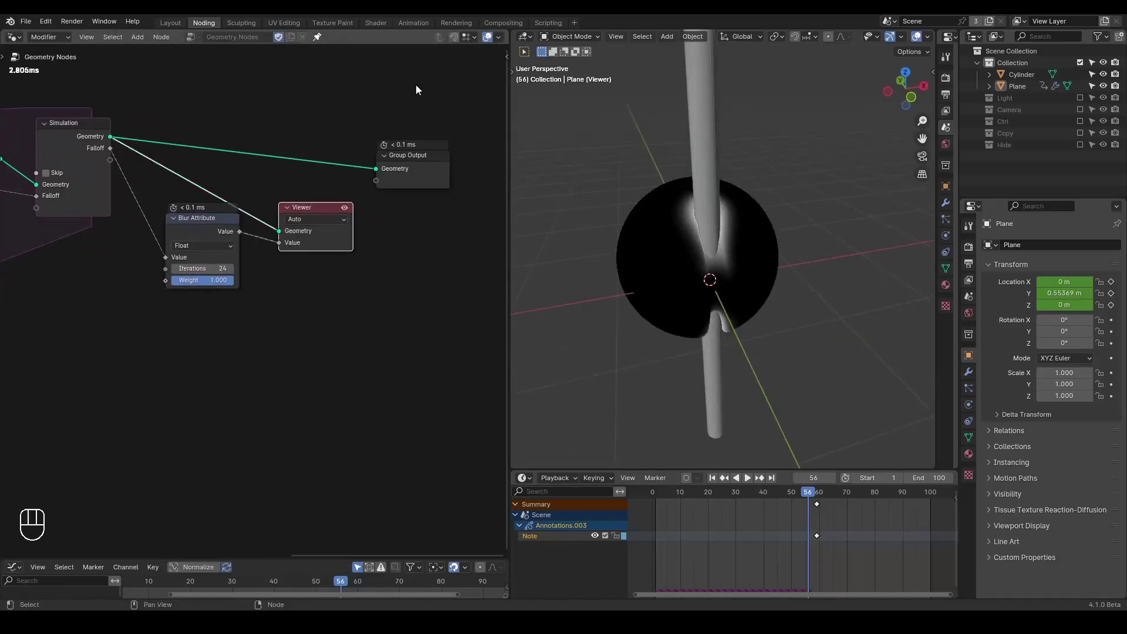
pyautogui.moveTo(416, 85); pyautogui.dragTo(195, 262)
pyautogui.press('g')
pyautogui.click(297, 248)
pyautogui.click(312, 205)
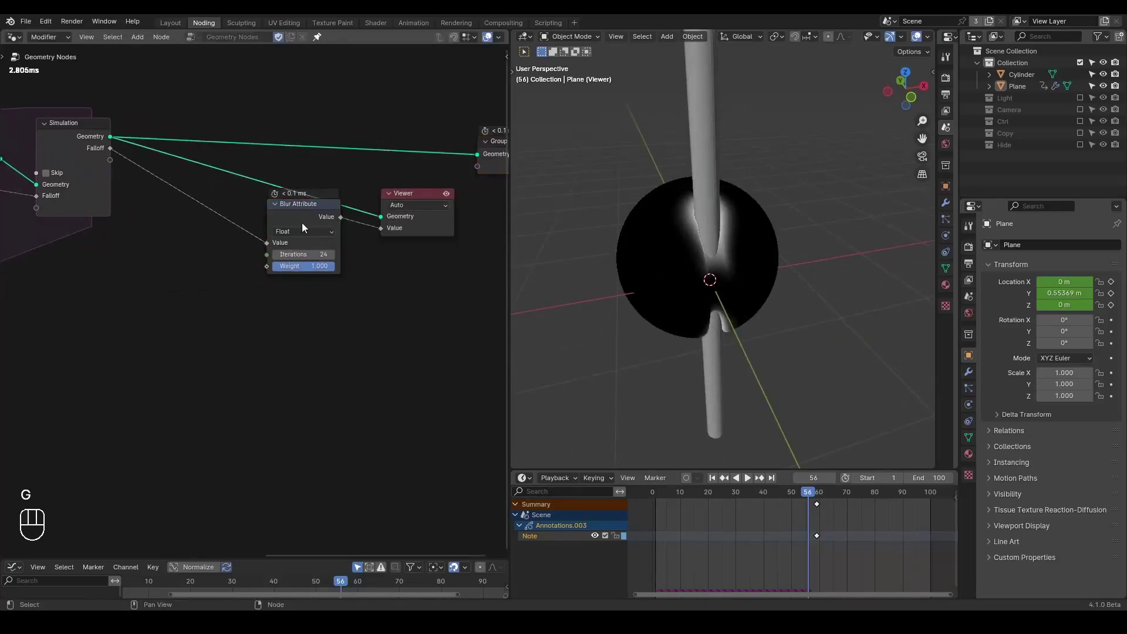
pyautogui.press('g')
pyautogui.click(226, 210)
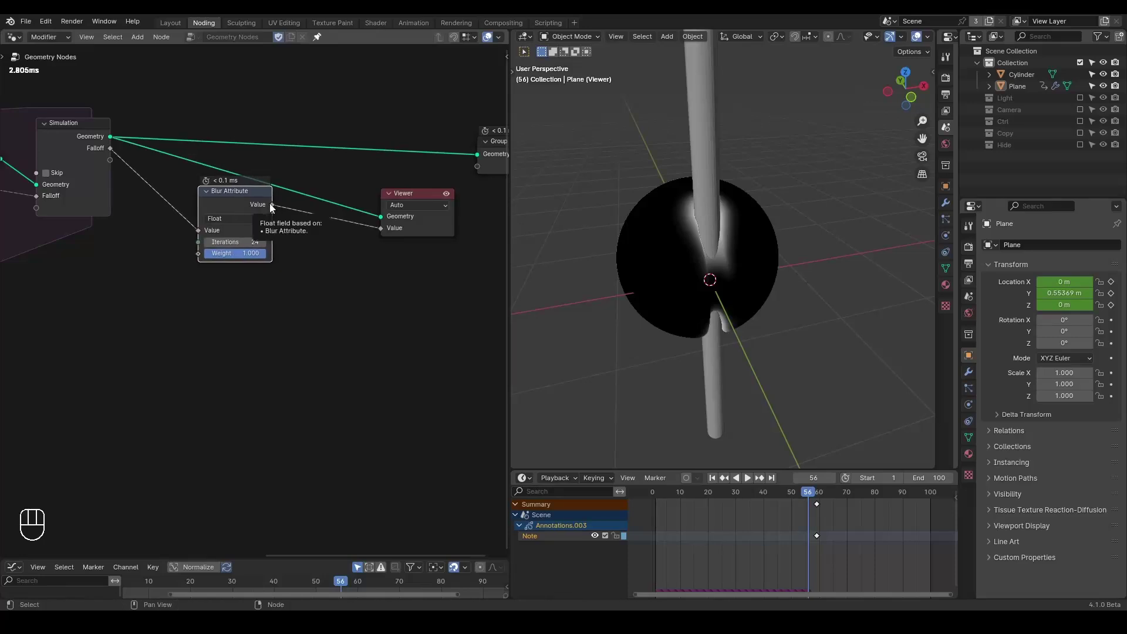
# - Insert a Subtract Math node between the Blur Attribute and the Viewer, subtracting the simulation's unblurred Falloff
pyautogui.moveTo(272, 205); pyautogui.dragTo(303, 240)
pyautogui.write('subra')
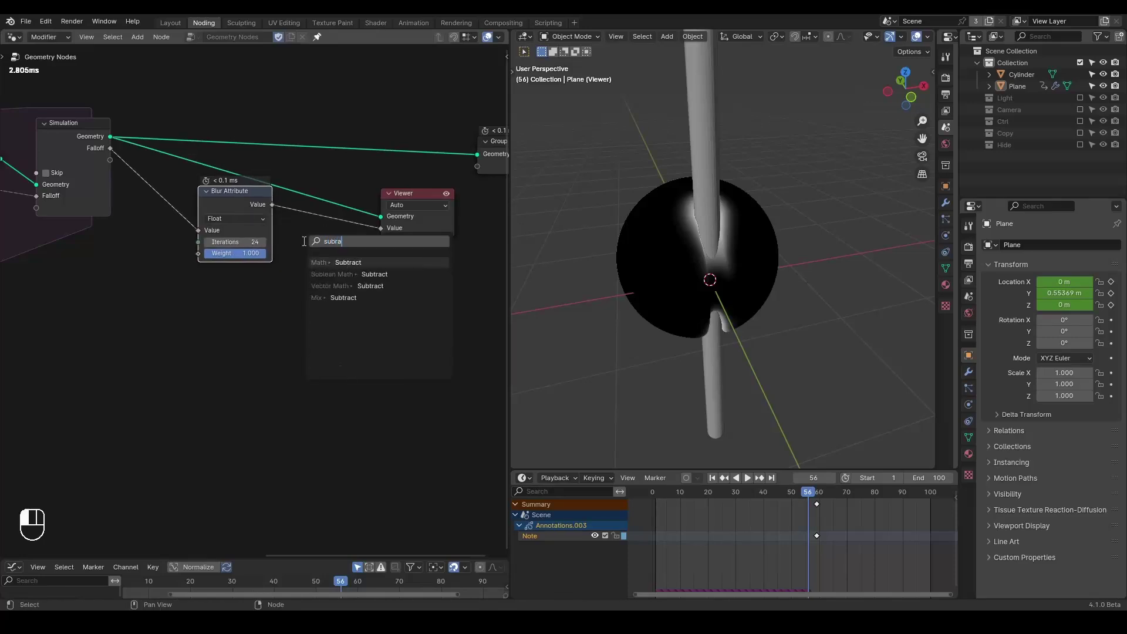
pyautogui.press('Return')
pyautogui.click(304, 221)
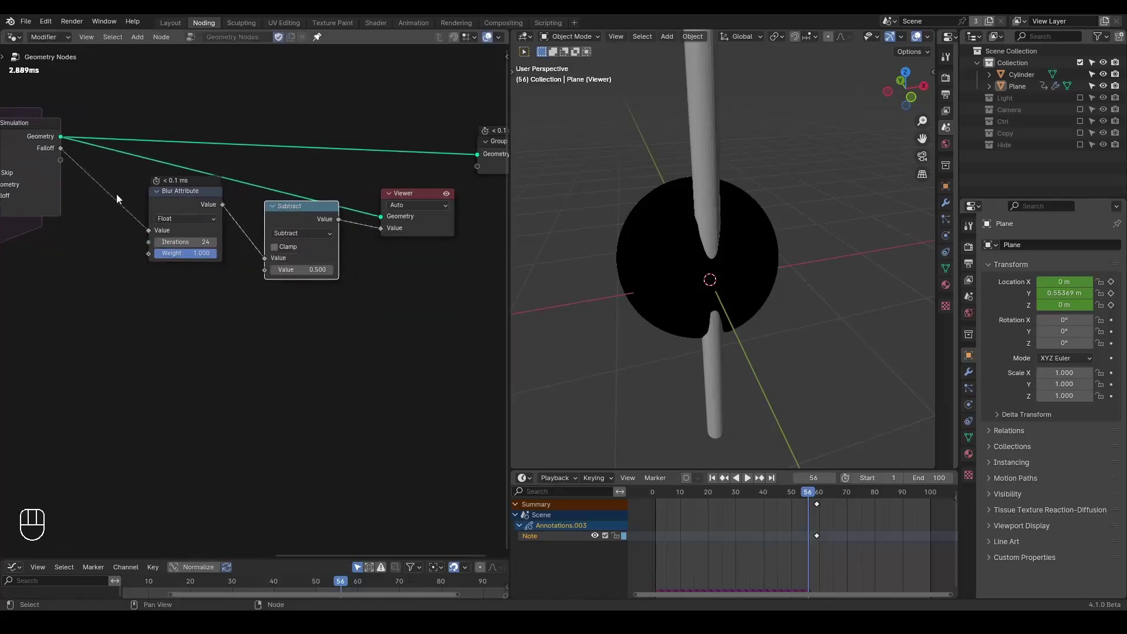
pyautogui.moveTo(61, 150); pyautogui.dragTo(260, 280)
# - Move the Blur Attribute above the Subtract node's inputs and set its iterations to 29
pyautogui.moveTo(182, 194); pyautogui.dragTo(197, 147)
pyautogui.moveTo(200, 200)
pyautogui.mouseDown()
pyautogui.moveTo(189, 201)
pyautogui.moveTo(199, 201)
pyautogui.mouseUp()
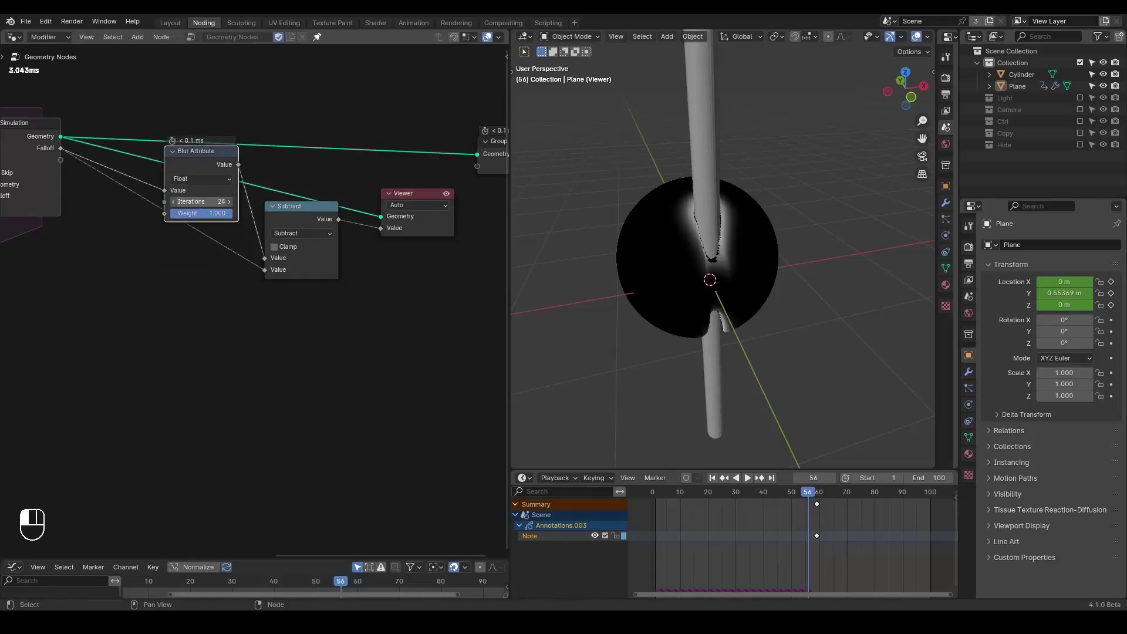
pyautogui.moveTo(767, 211); pyautogui.dragTo(718, 234, button='middle')
pyautogui.scroll(2, 779, 225)
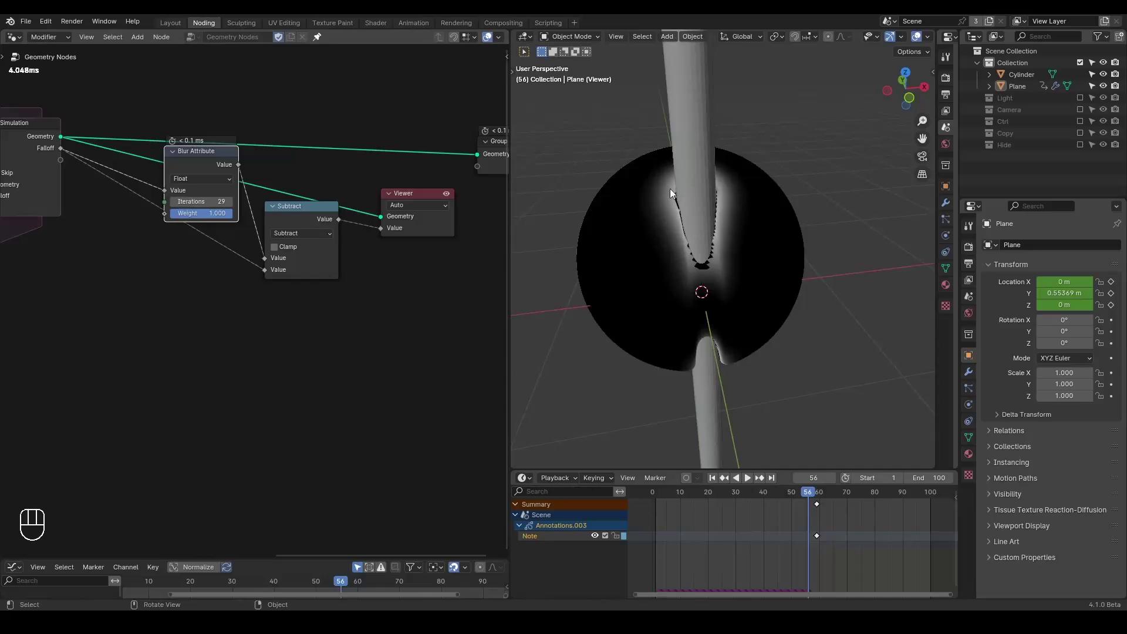
# - Duplicate the Blur Attribute, place the copy between the Falloff and the Subtract's second value, and set its iterations to 8
pyautogui.moveTo(223, 176); pyautogui.dragTo(223, 164)
pyautogui.hotkey('shift', 'd')
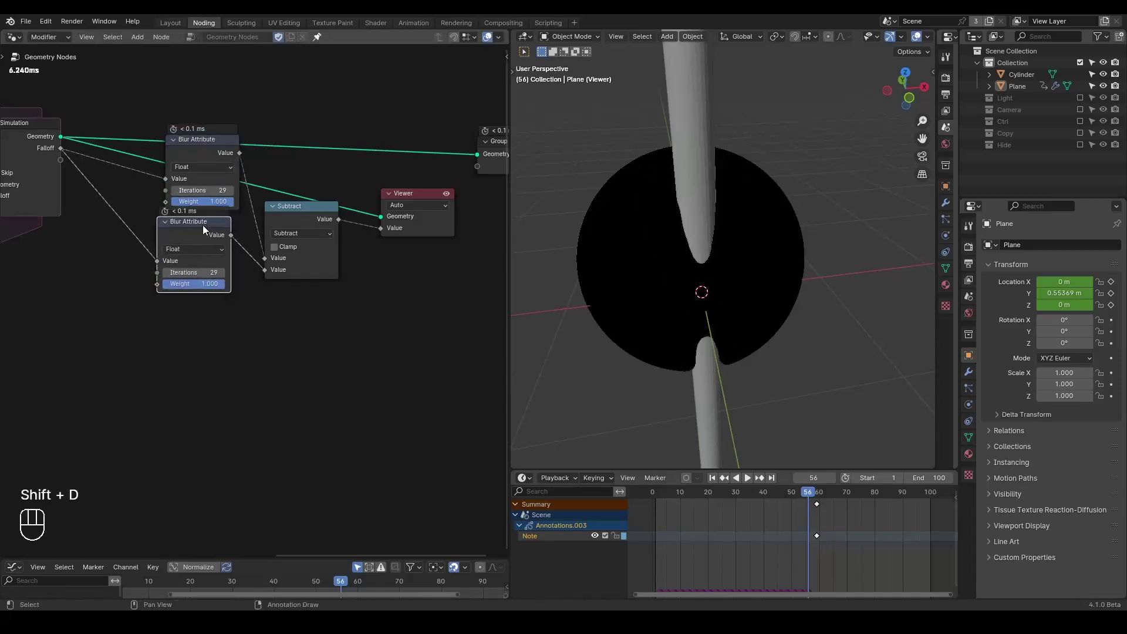
pyautogui.moveTo(186, 239); pyautogui.dragTo(183, 251)
pyautogui.click(186, 295)
pyautogui.write('1')
pyautogui.press('Return')
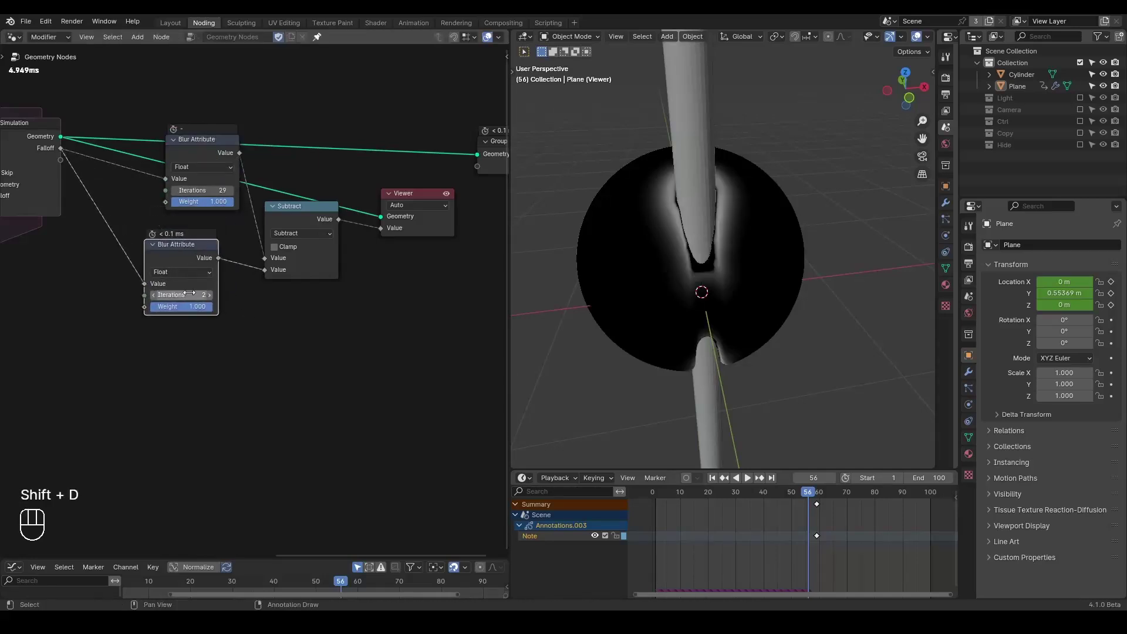
pyautogui.moveTo(186, 295); pyautogui.dragTo(205, 295)
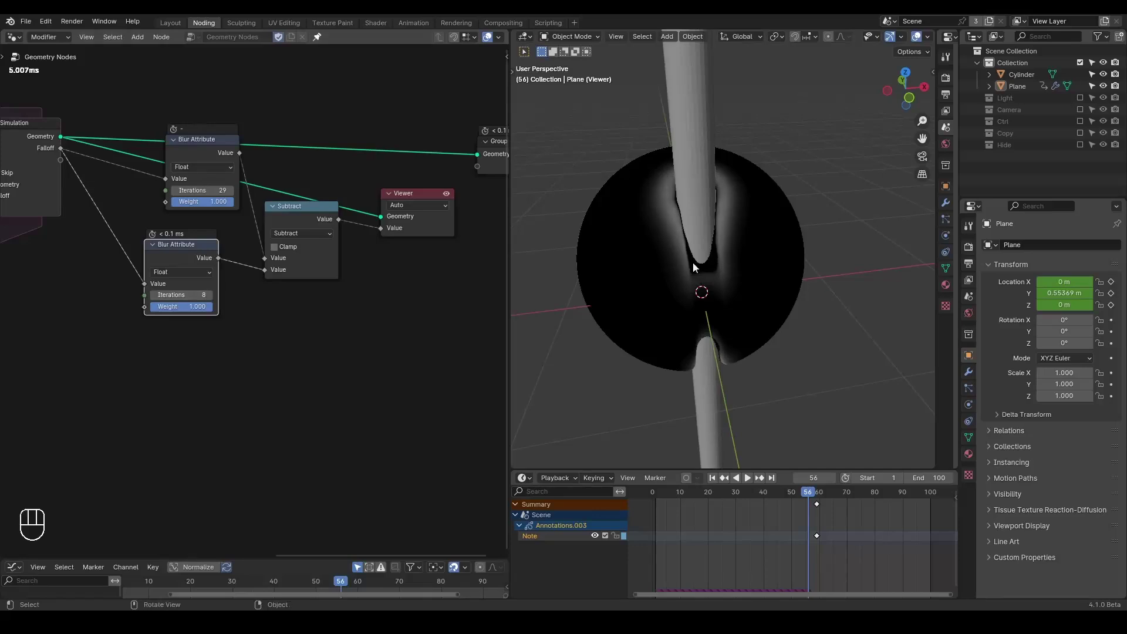
pyautogui.moveTo(710, 262); pyautogui.dragTo(703, 249, button='middle')
# - Replace the Viewer with a G_Normal Displacement group before the Group Output, with the Subtract result driving its Displacement
pyautogui.moveTo(292, 184); pyautogui.dragTo(246, 181, button='middle')
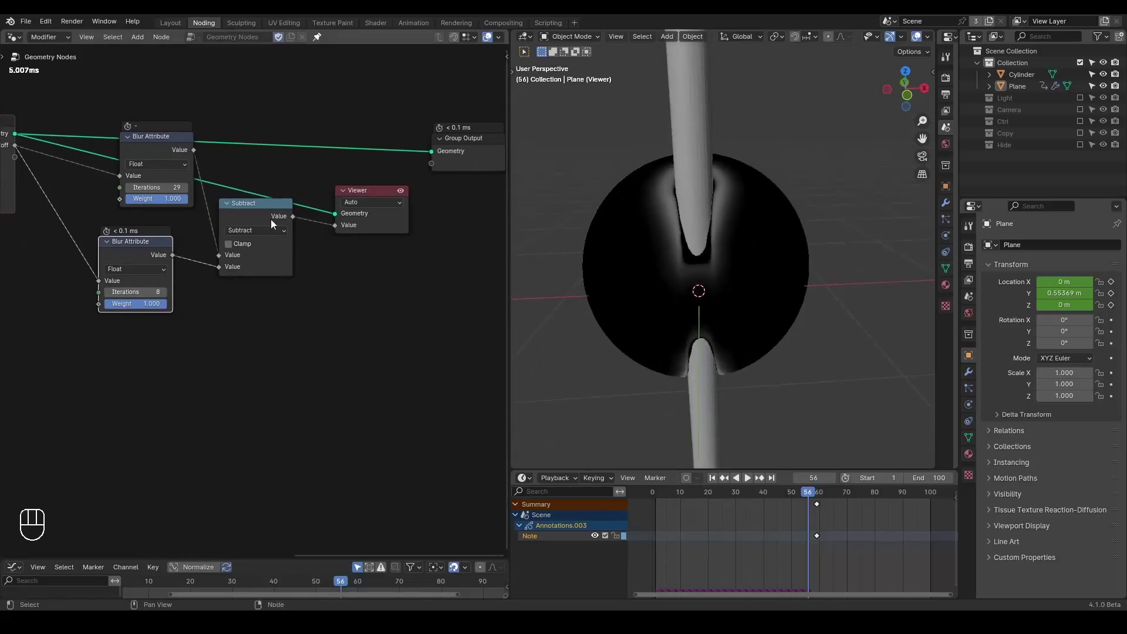
pyautogui.click(378, 188)
pyautogui.press('x')
pyautogui.hotkey('ctrl', 'a')
pyautogui.write('no')
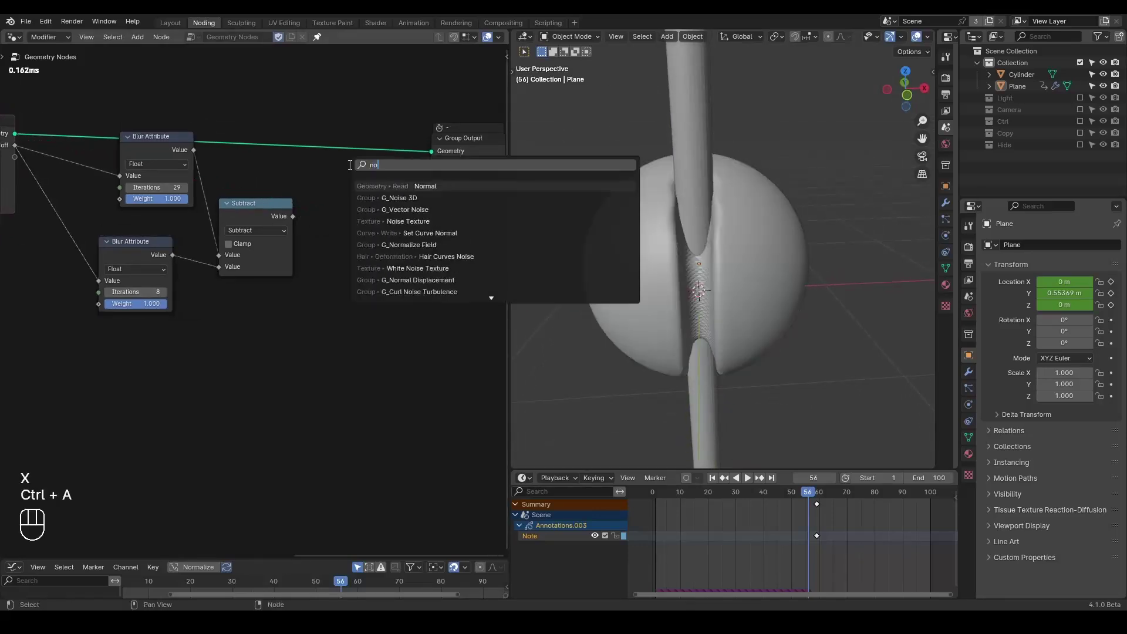
pyautogui.write('rmal disp')
pyautogui.press('Return')
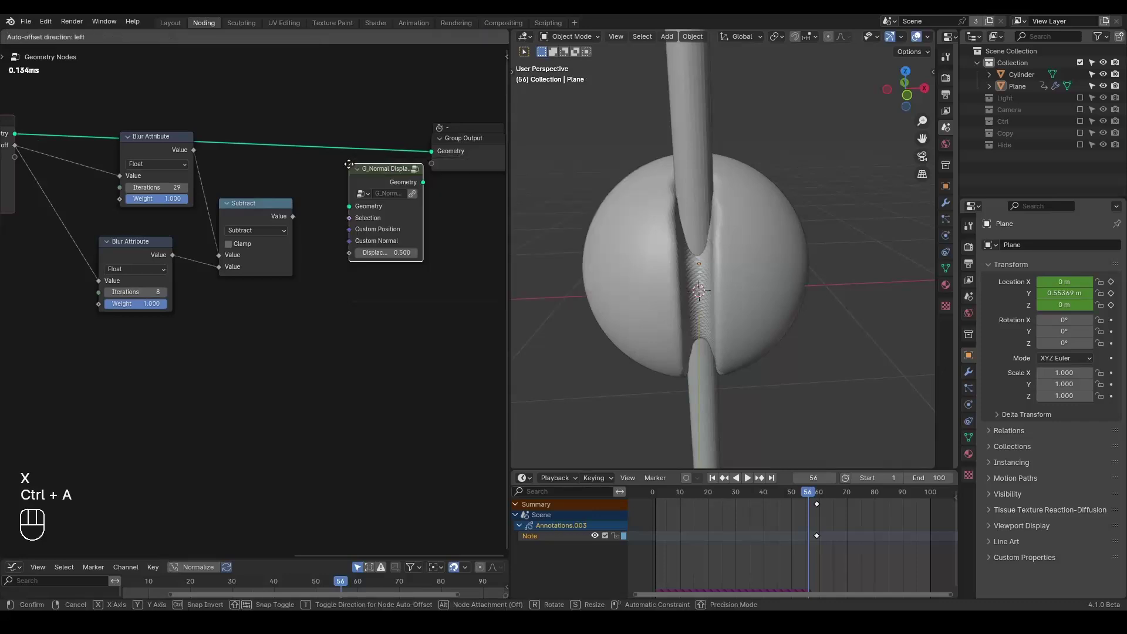
pyautogui.click(317, 114)
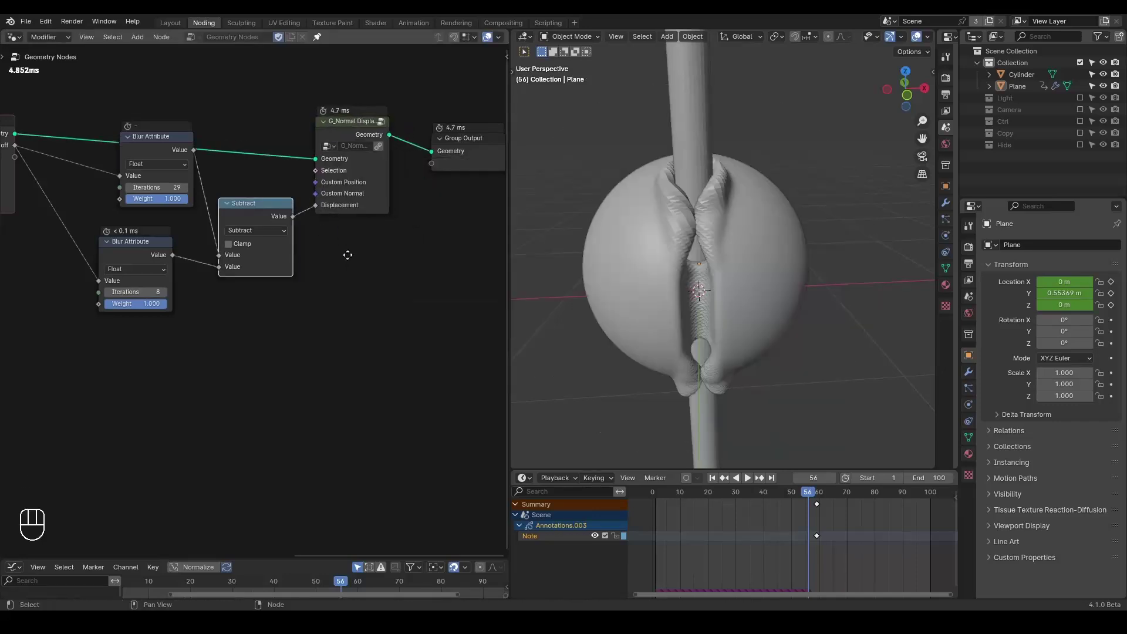
# - Move the G_Normal Displacement and Group Output nodes away from the Subtract node
pyautogui.moveTo(347, 256); pyautogui.dragTo(284, 271, button='middle')
pyautogui.moveTo(392, 83); pyautogui.dragTo(260, 174)
pyautogui.press('g')
pyautogui.click(359, 182)
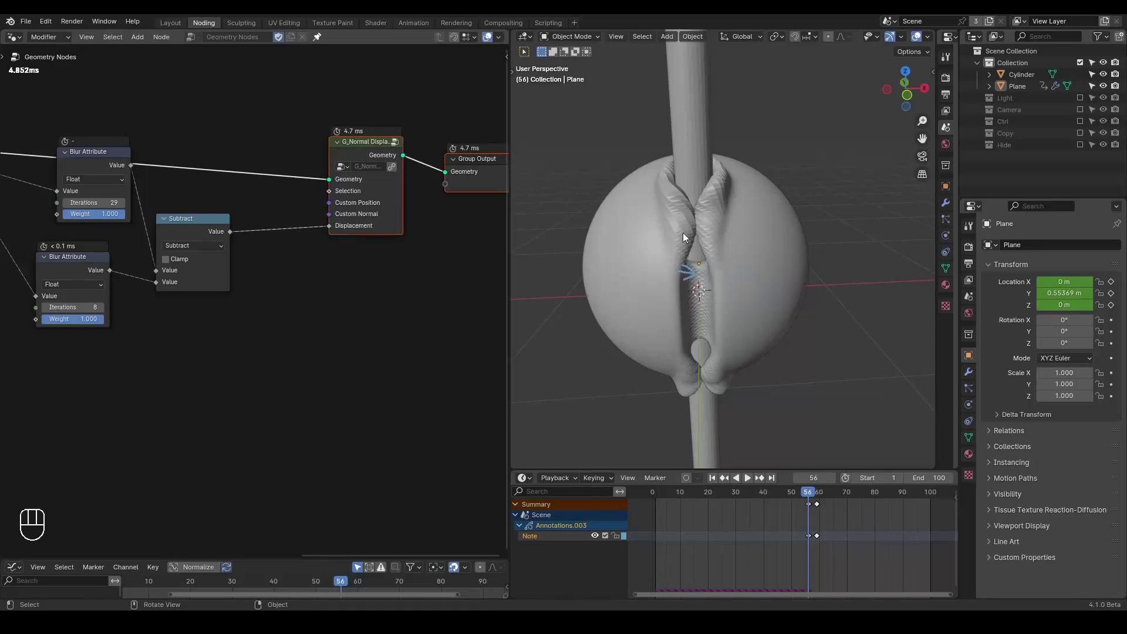
# - Mark the displaced folds beside the cylinder with annotation strokes and erase them
pyautogui.moveTo(683, 232); pyautogui.dragTo(702, 180, button='middle')
pyautogui.press('d')
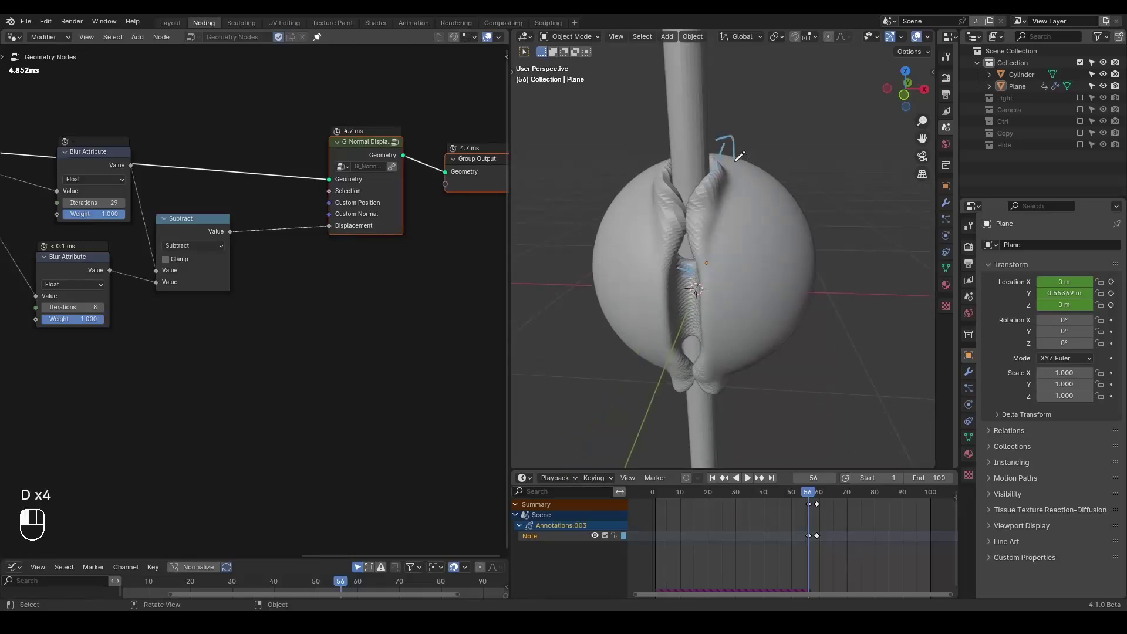
pyautogui.press('d')
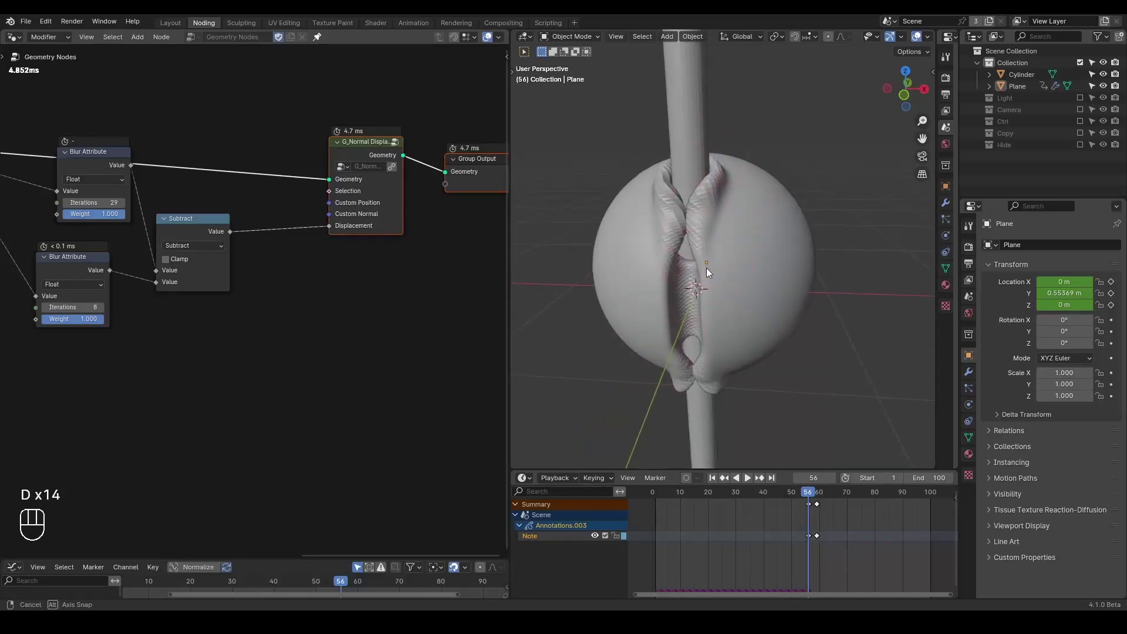
pyautogui.moveTo(706, 268); pyautogui.dragTo(705, 250, button='middle')
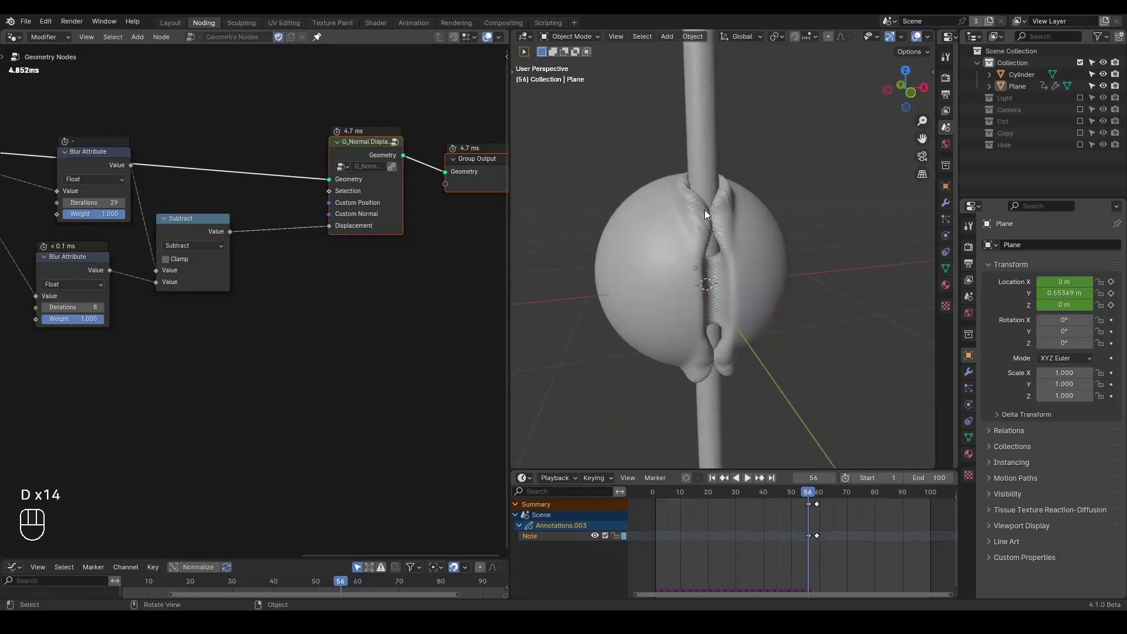
# - Replay the animation from the first frame to frame 71 to examine the displacement around the dent
pyautogui.moveTo(234, 257); pyautogui.dragTo(303, 246, button='middle')
pyautogui.hotkey('shift', 'space')
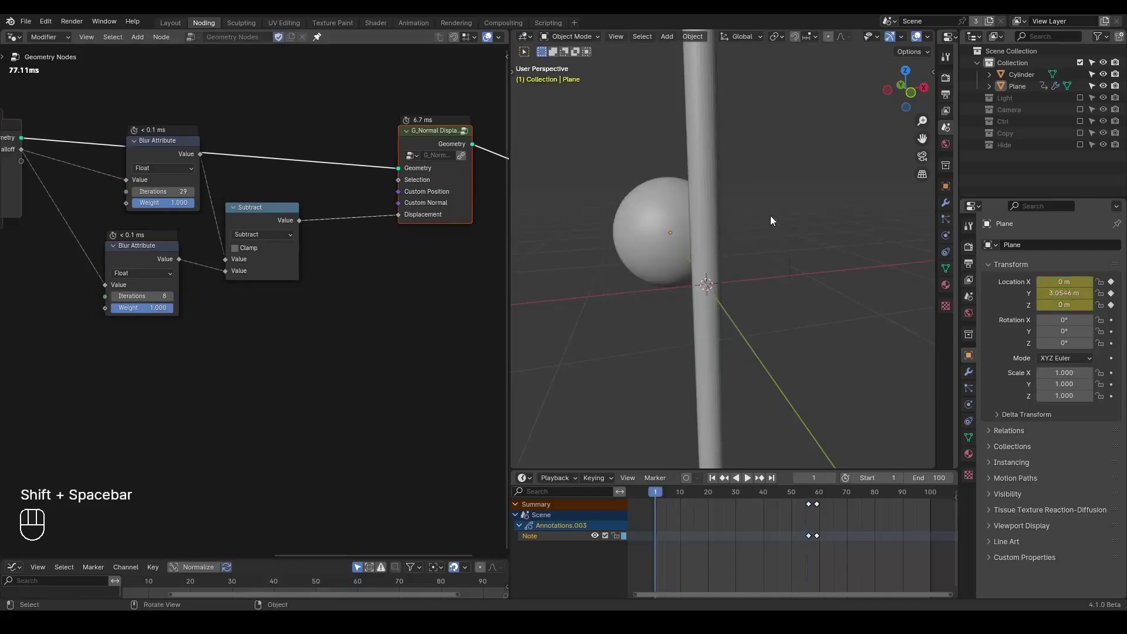
pyautogui.press('space')
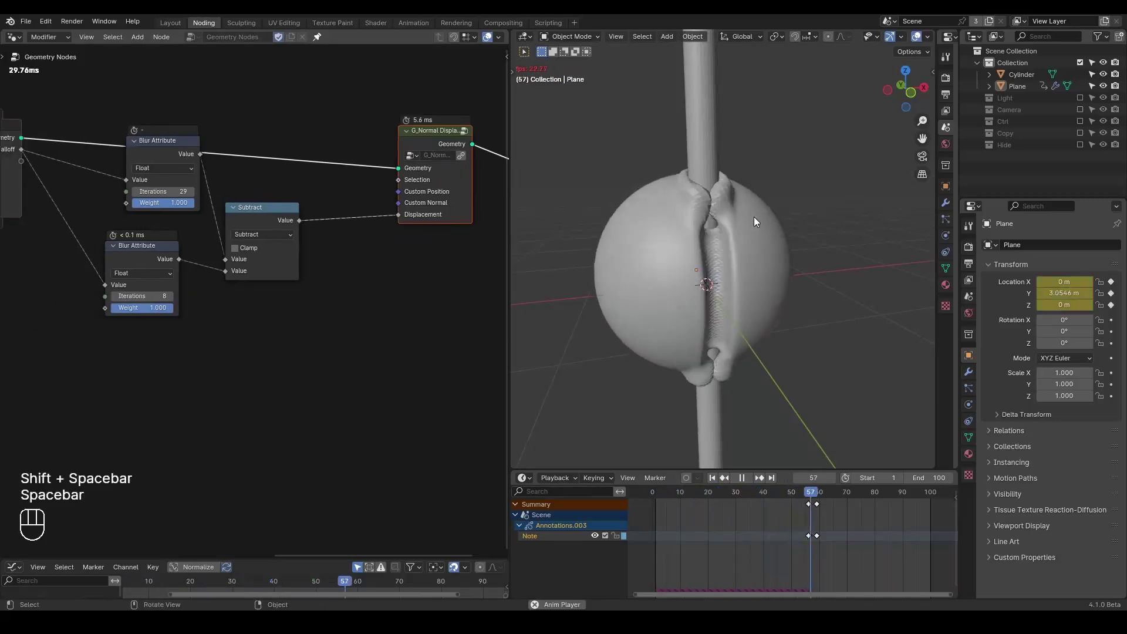
pyautogui.press('space')
pyautogui.press('space')
pyautogui.press('space')
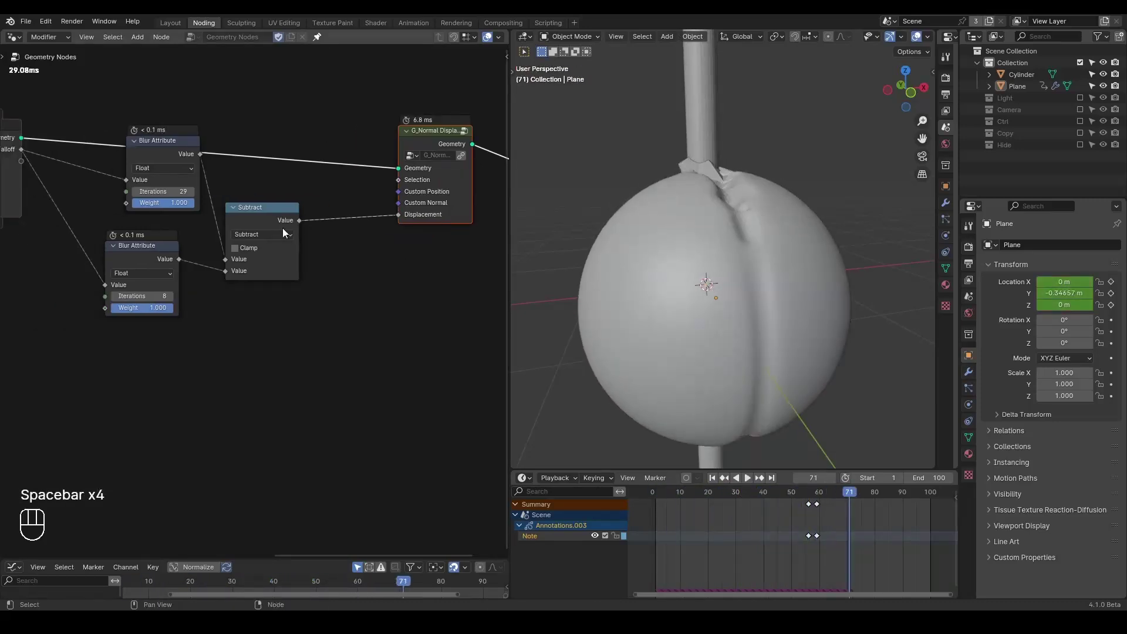
# - Insert a Multiply Math node between the Subtract and the Displacement input, with a value of 0.640
pyautogui.moveTo(300, 221); pyautogui.dragTo(331, 232)
pyautogui.write('multi')
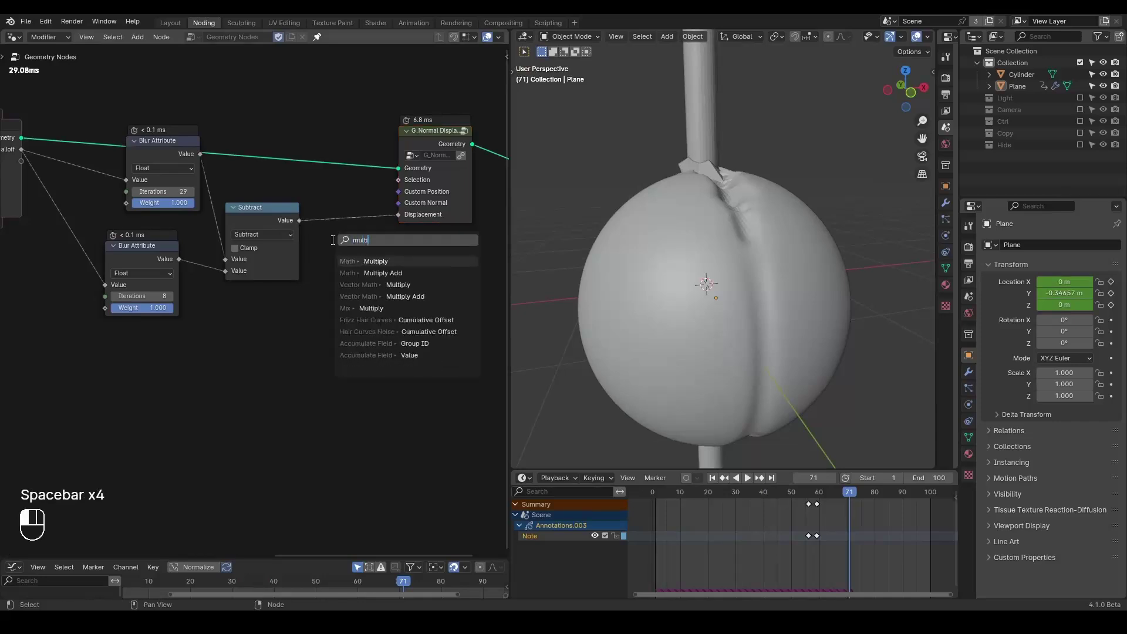
pyautogui.press('Return')
pyautogui.click(331, 240)
pyautogui.keyDown('alt'); pyautogui.moveTo(368, 247); pyautogui.dragTo(337, 210); pyautogui.keyUp('alt')
pyautogui.moveTo(322, 269)
pyautogui.keyDown('shift'); pyautogui.mouseDown()
pyautogui.moveTo(364, 268)
pyautogui.moveTo(305, 269)
pyautogui.mouseUp(); pyautogui.keyUp('shift')
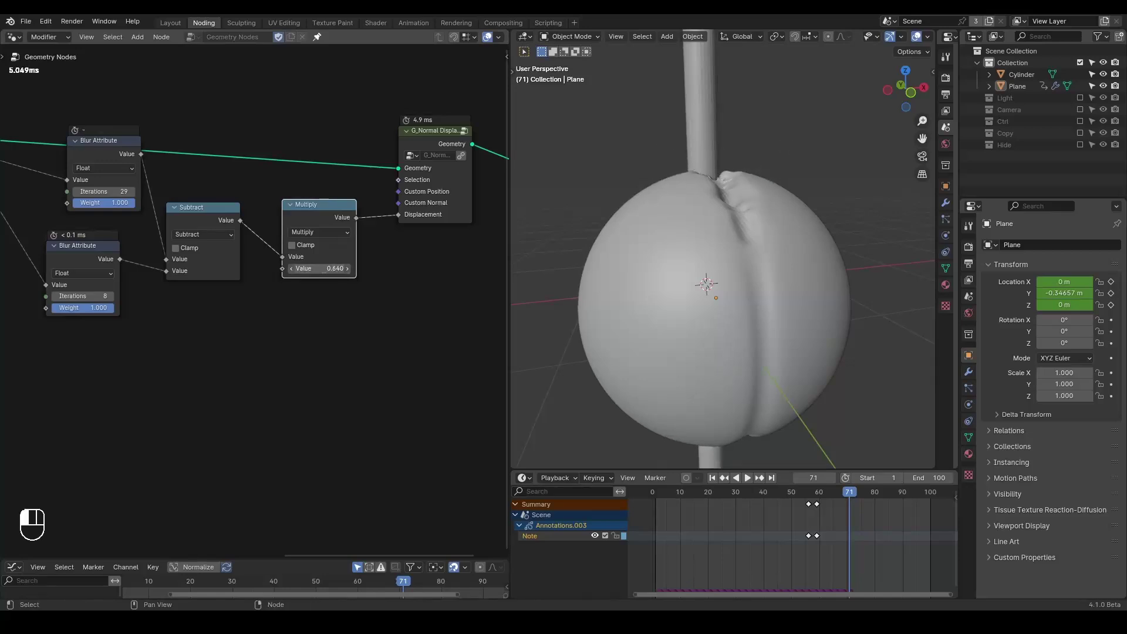
pyautogui.click(361, 291)
pyautogui.moveTo(362, 292); pyautogui.dragTo(323, 318, button='middle')
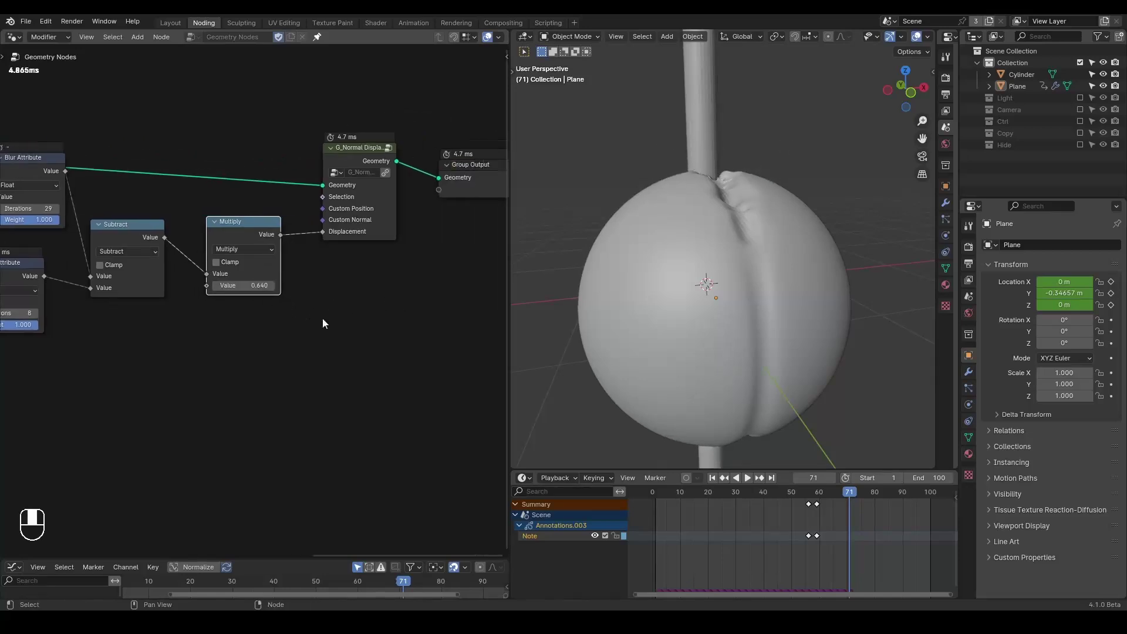
# - Replay the animation from the first frame to frame 55 and move the Group Output farther from the G_Normal Displacement
pyautogui.hotkey('shift', 'space')
pyautogui.press('space')
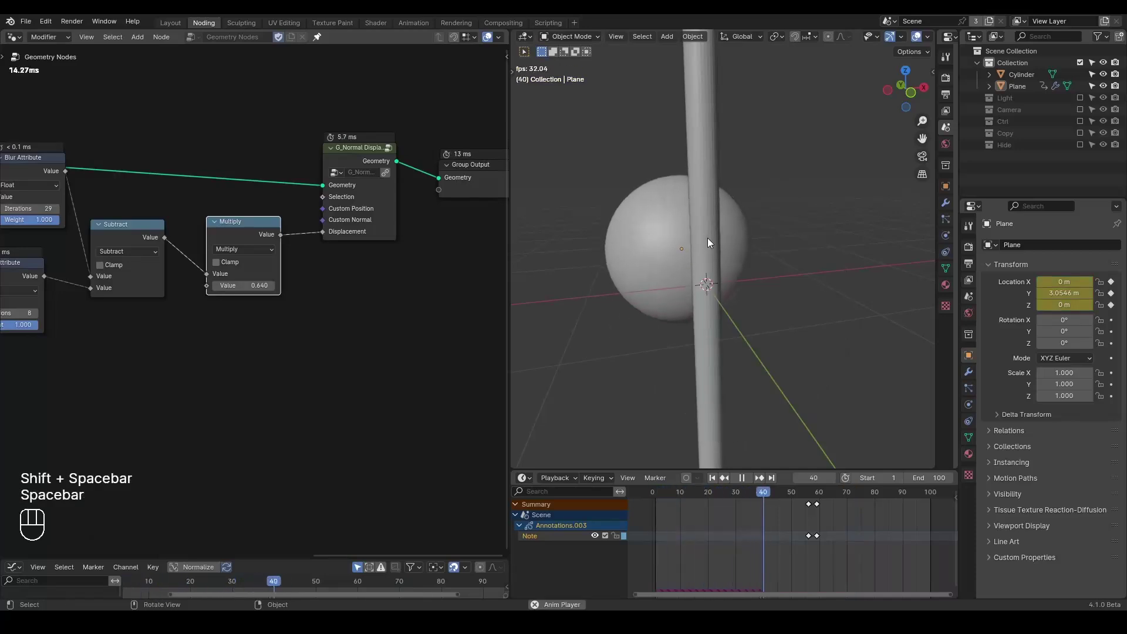
pyautogui.press('space')
pyautogui.moveTo(403, 250); pyautogui.dragTo(324, 255, button='middle')
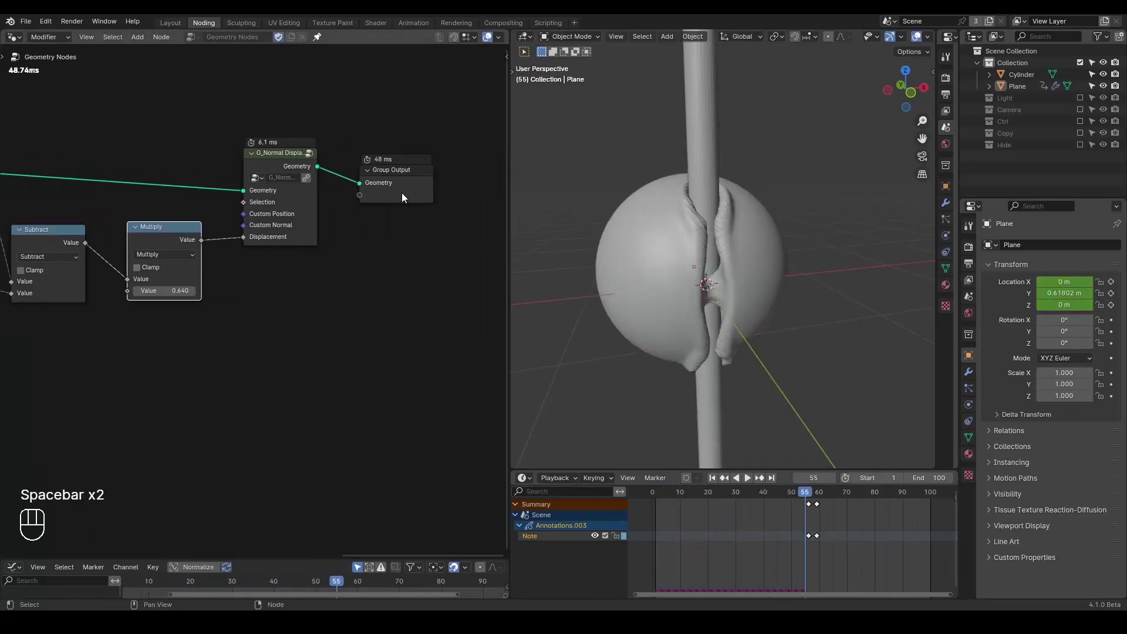
pyautogui.moveTo(402, 192); pyautogui.dragTo(481, 182)
# - Continue playback to frame 90 and examine the sphere's recovery from a wider, higher viewpoint
pyautogui.press('space')
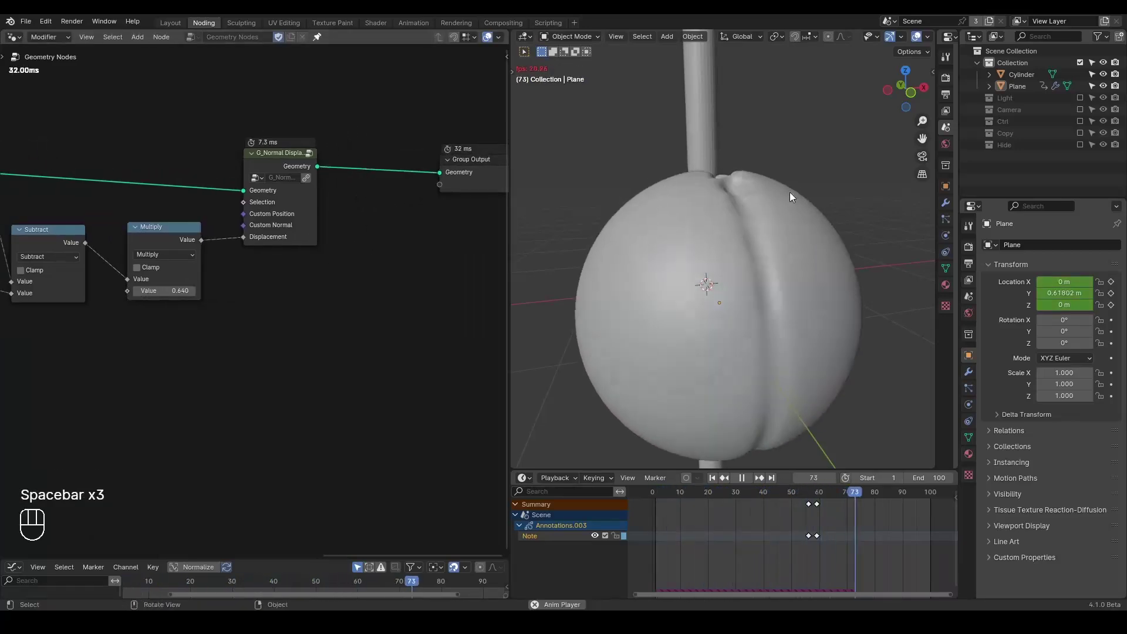
pyautogui.press('space')
pyautogui.scroll(-3, 764, 223)
pyautogui.moveTo(742, 233); pyautogui.dragTo(765, 275, button='middle')
pyautogui.press('space')
pyautogui.press('space')
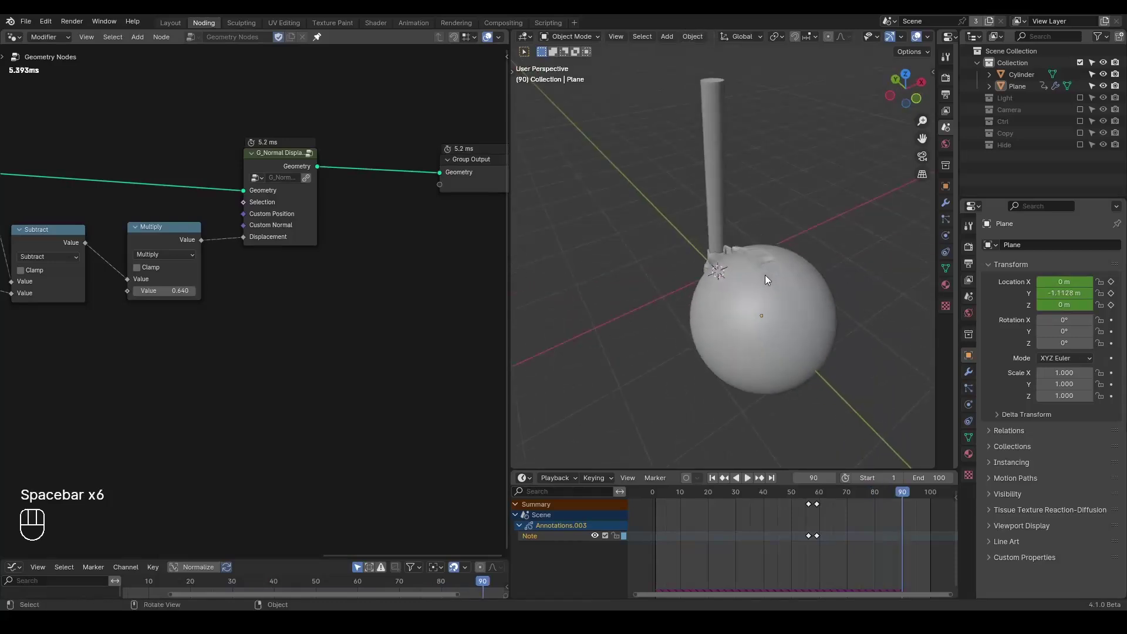
# - Insert a G_Inertial Deformer group between the G_Normal Displacement and the Group Output and replay the animation
pyautogui.hotkey('ctrl', 'a')
pyautogui.write('iner')
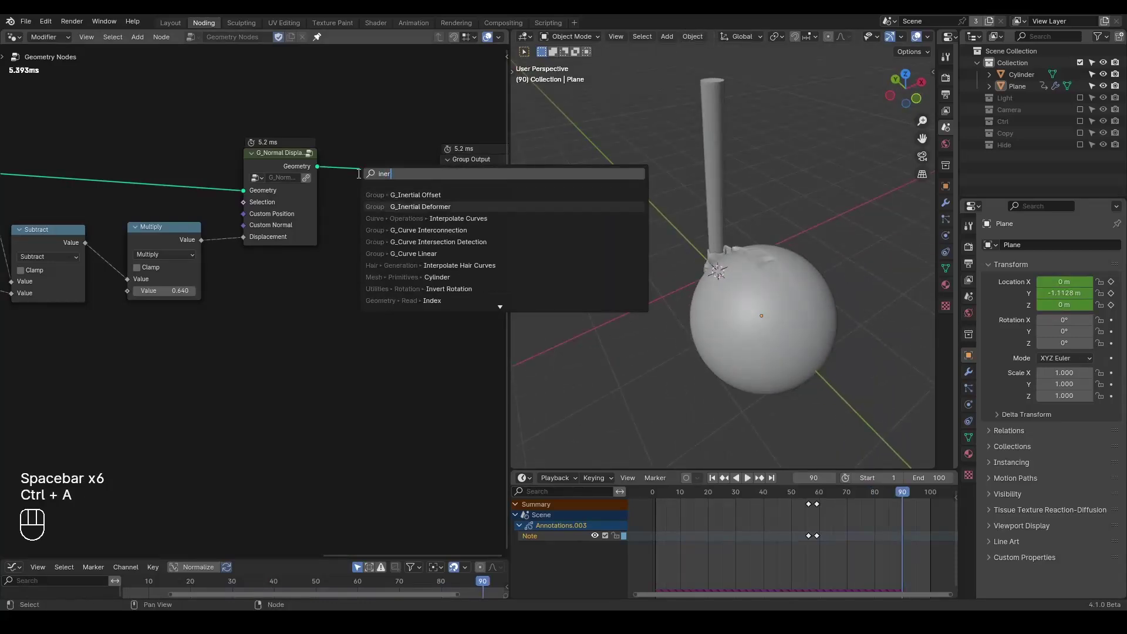
pyautogui.press('Return')
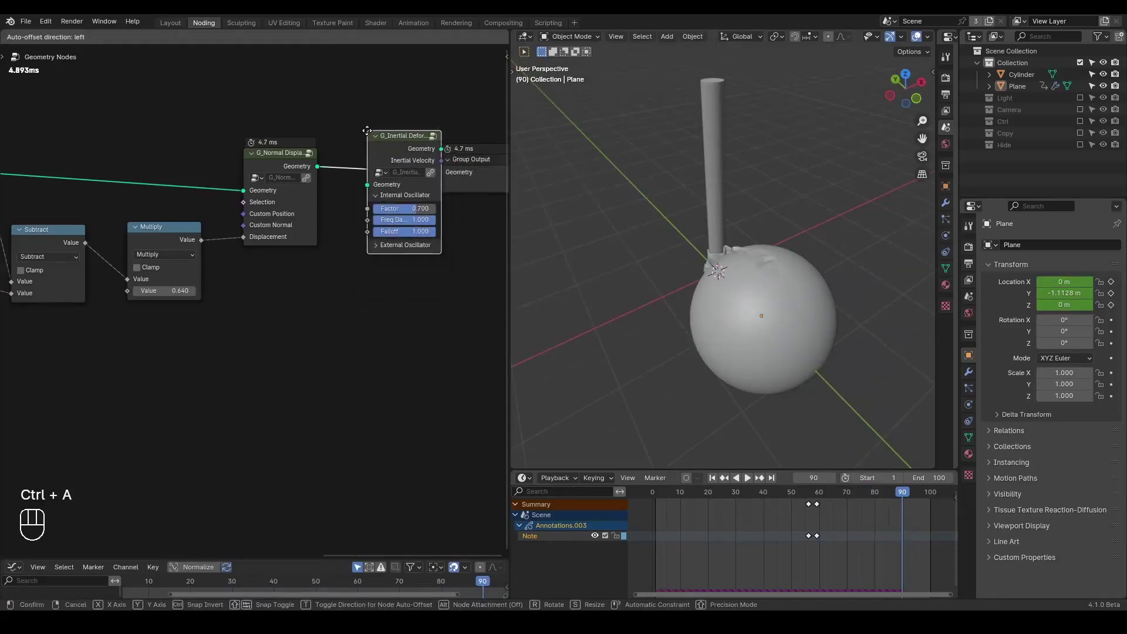
pyautogui.click(368, 131)
pyautogui.hotkey('shift', 'space')
pyautogui.press('space')
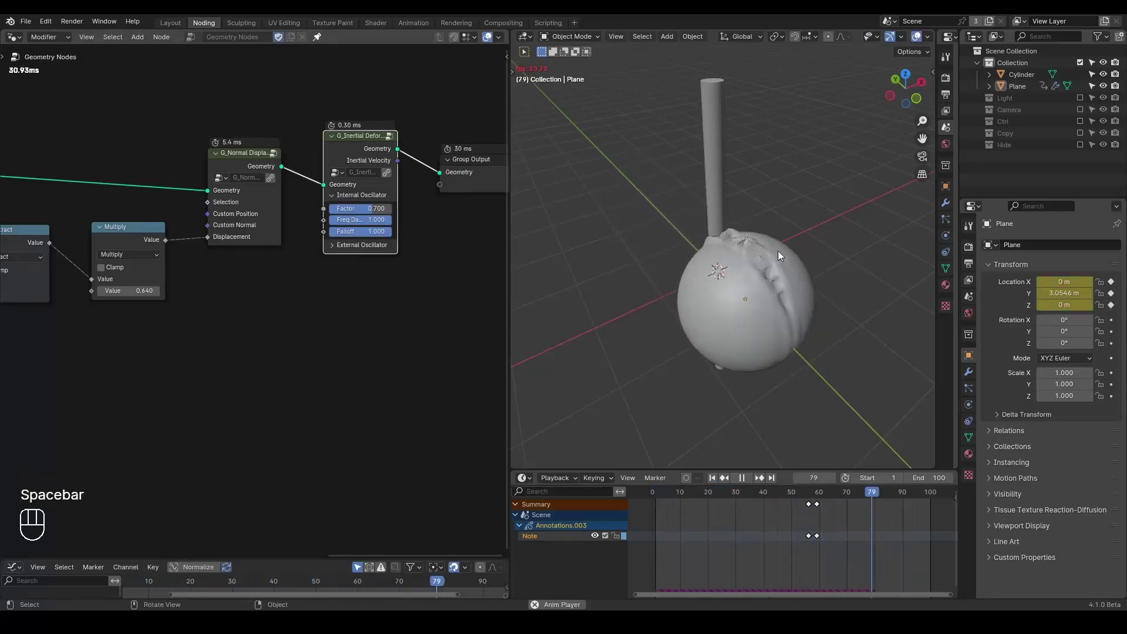
pyautogui.press('space')
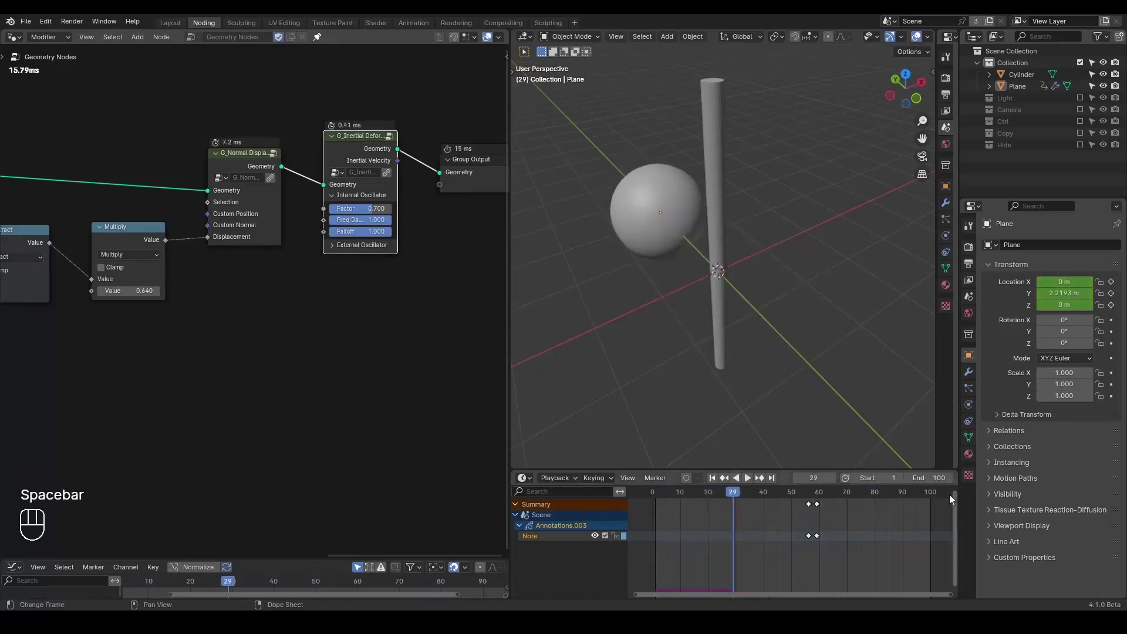
# - Set the animation's end frame to 555 and resume playback up to frame 99
pyautogui.click(929, 478)
pyautogui.write('555')
pyautogui.press('Return')
pyautogui.press('space')
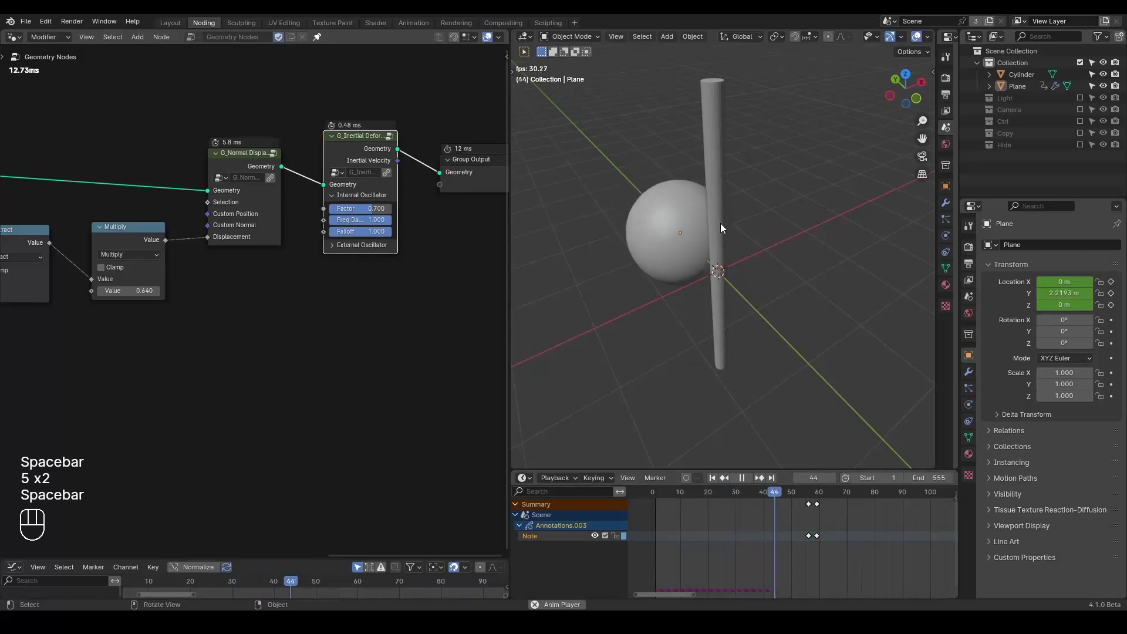
pyautogui.press('space')
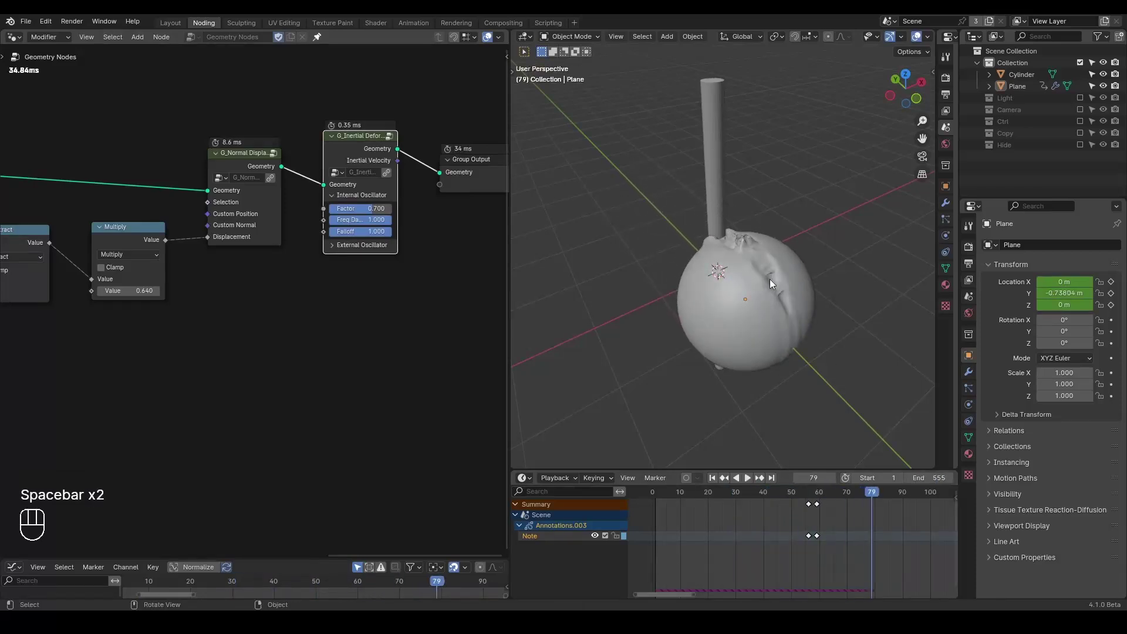
pyautogui.press('space')
pyautogui.press('space')
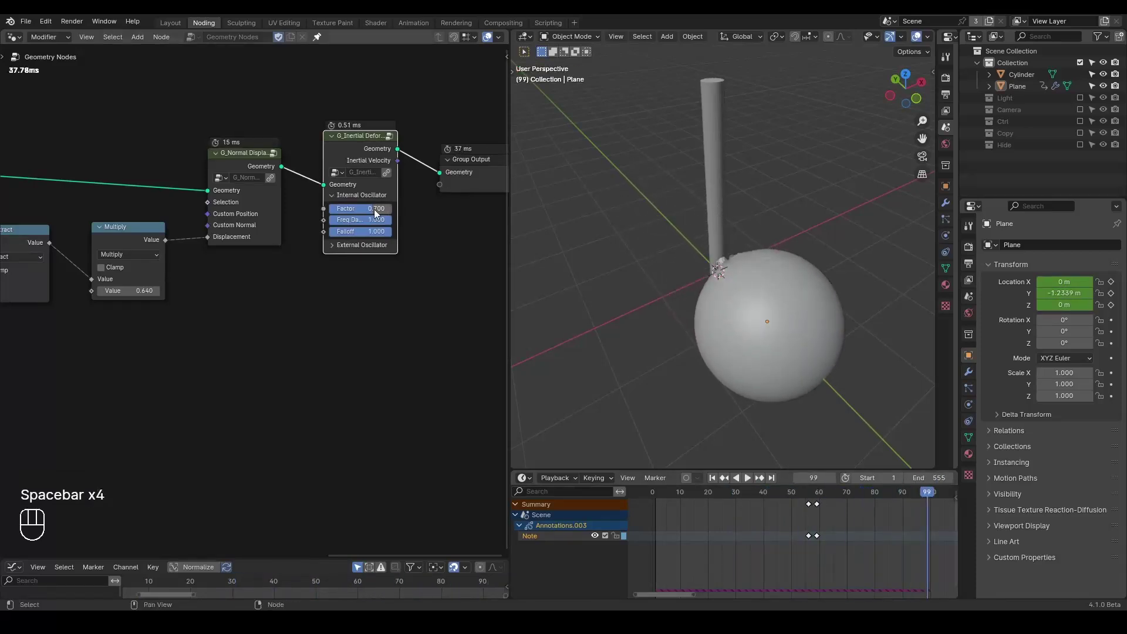
# - Set the G_Inertial Deformer's internal oscillator Factor to 0.917 and replay the animation from the first frame to frame 125
pyautogui.moveTo(376, 213); pyautogui.dragTo(408, 213)
pyautogui.hotkey('shift', 'space')
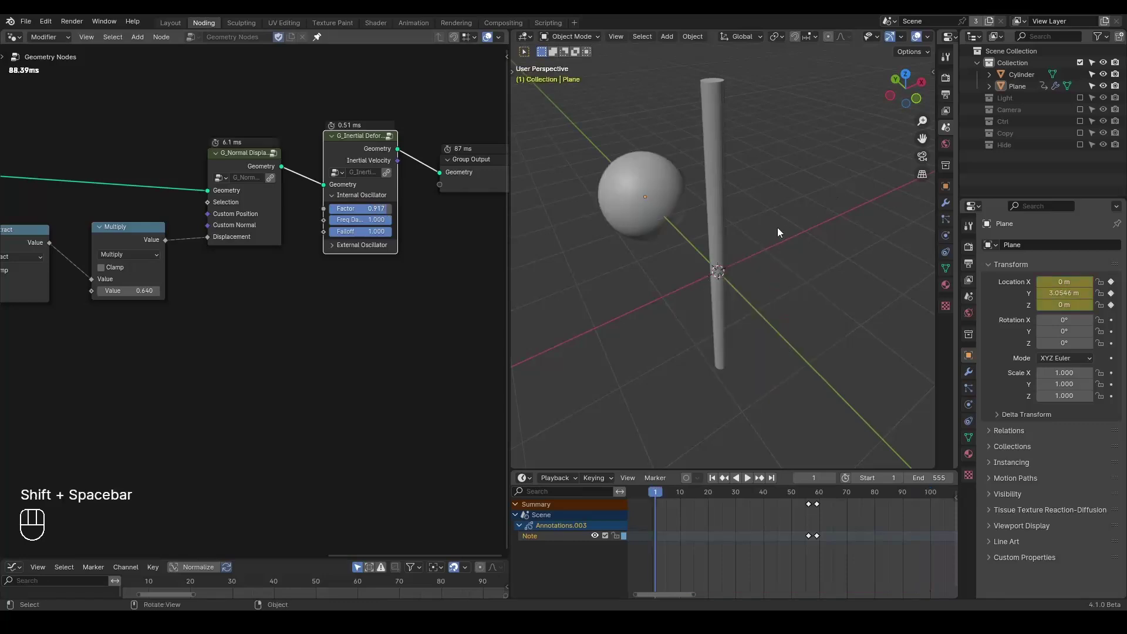
pyautogui.press('space')
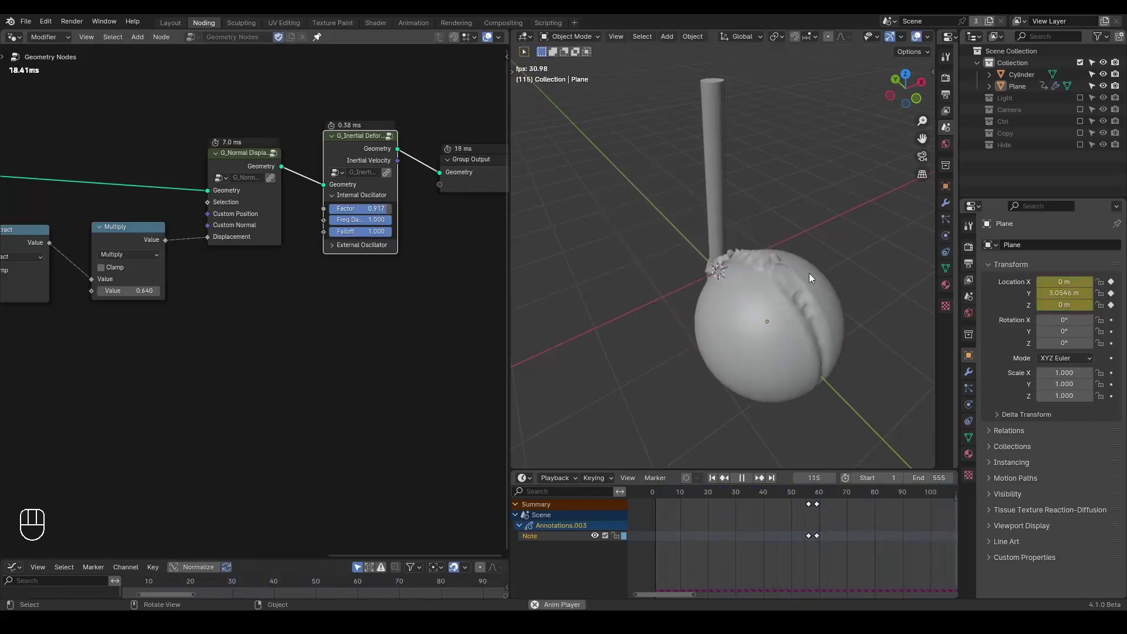
pyautogui.press('space')
# - Insert a G_Smooth Position group between the G_Inertial Deformer and the Group Output and replay the animation from the start to frame 123
pyautogui.moveTo(379, 175); pyautogui.dragTo(287, 168, button='middle')
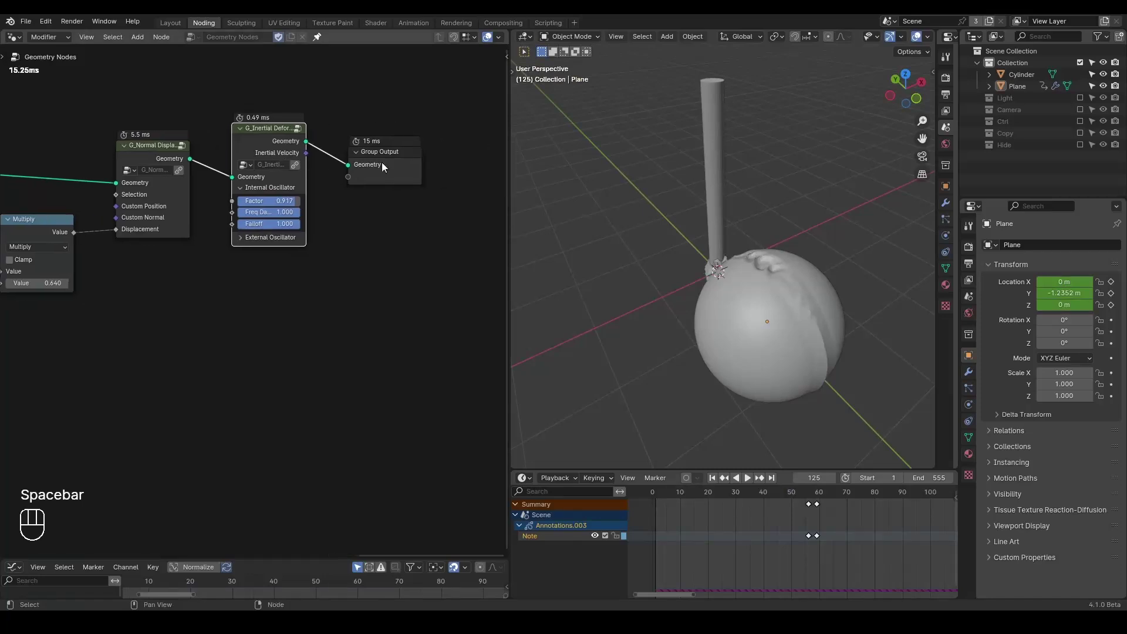
pyautogui.moveTo(383, 168); pyautogui.dragTo(457, 153)
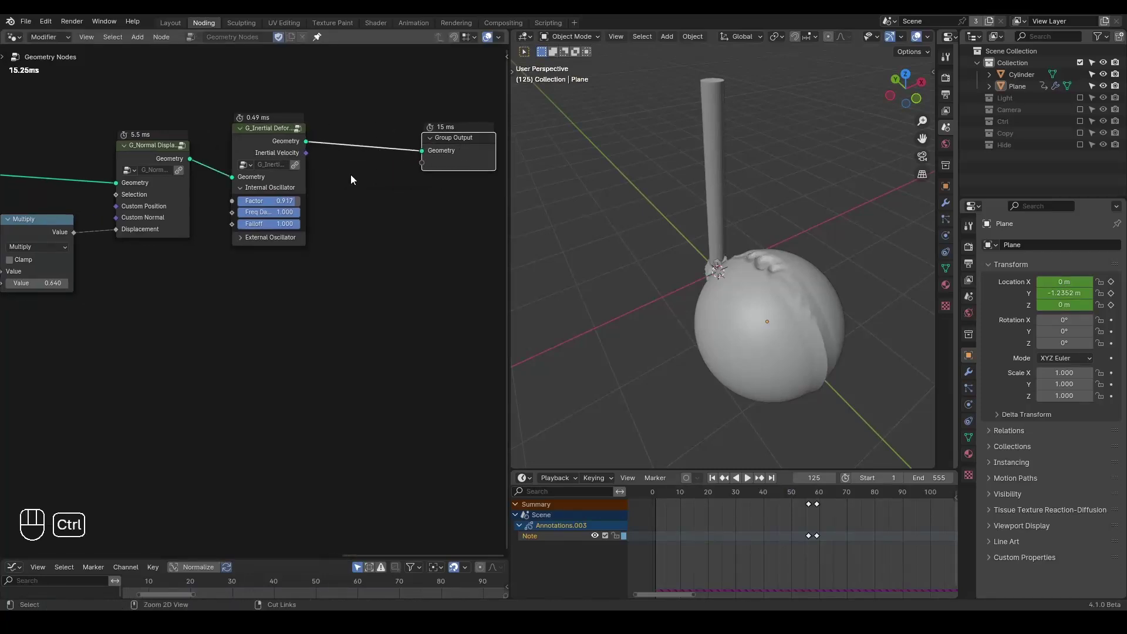
pyautogui.hotkey('ctrl', 'a')
pyautogui.write('smooth po')
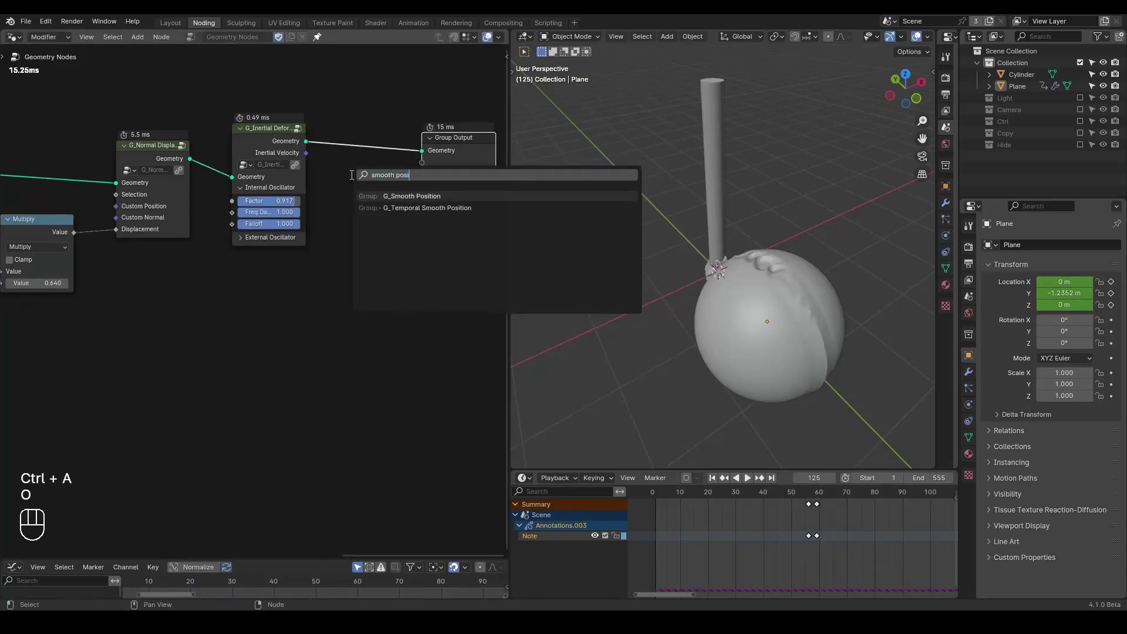
pyautogui.press('Return')
pyautogui.click(305, 120)
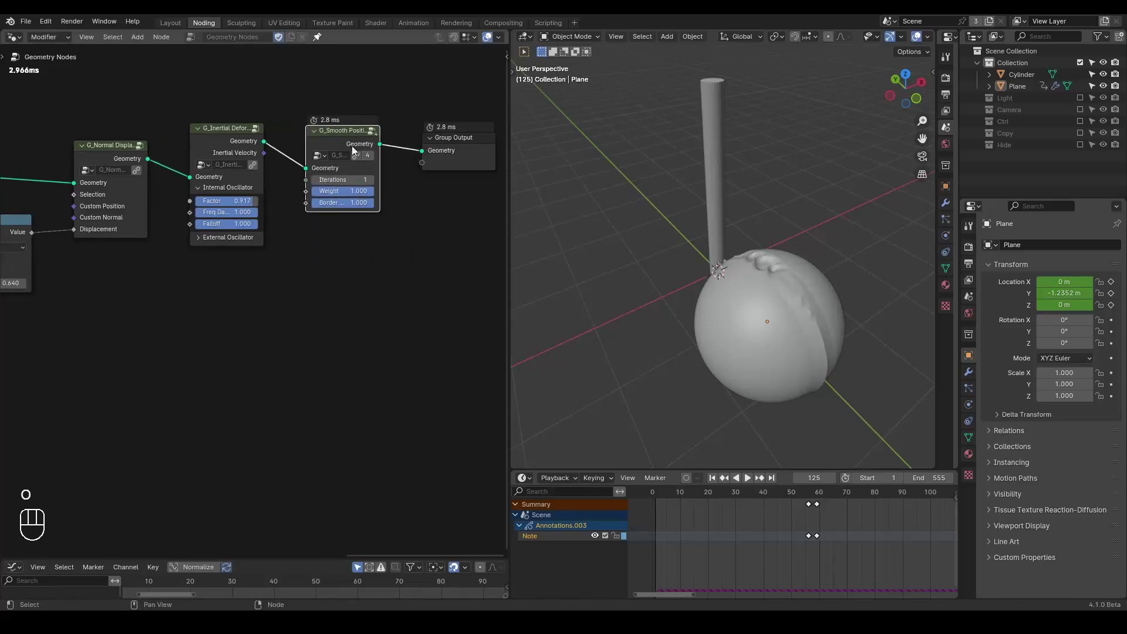
pyautogui.hotkey('shift', 'space')
pyautogui.press('space')
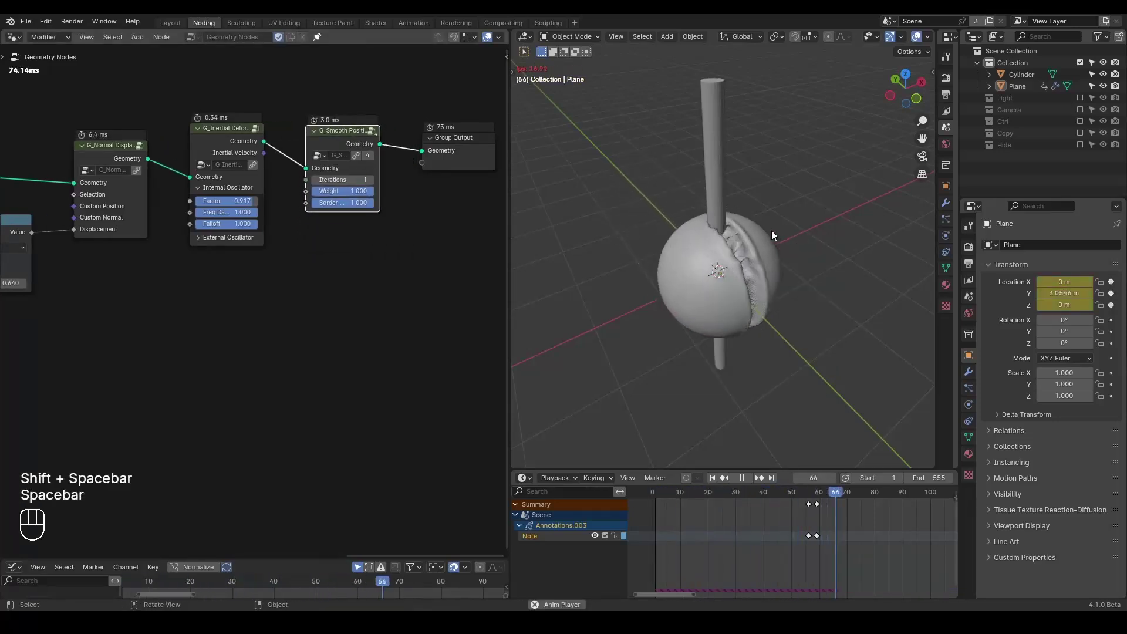
pyautogui.press('space')
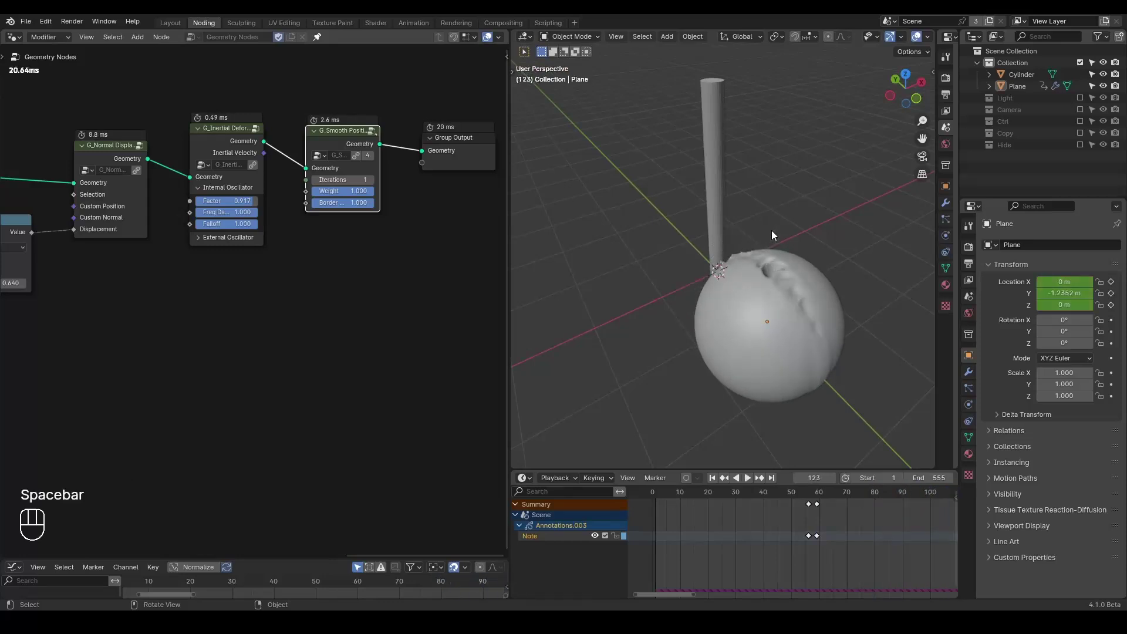
# - Set the G_Smooth Position iterations to 4 and replay the animation from the first frame to frame 122
pyautogui.moveTo(333, 181); pyautogui.dragTo(353, 181)
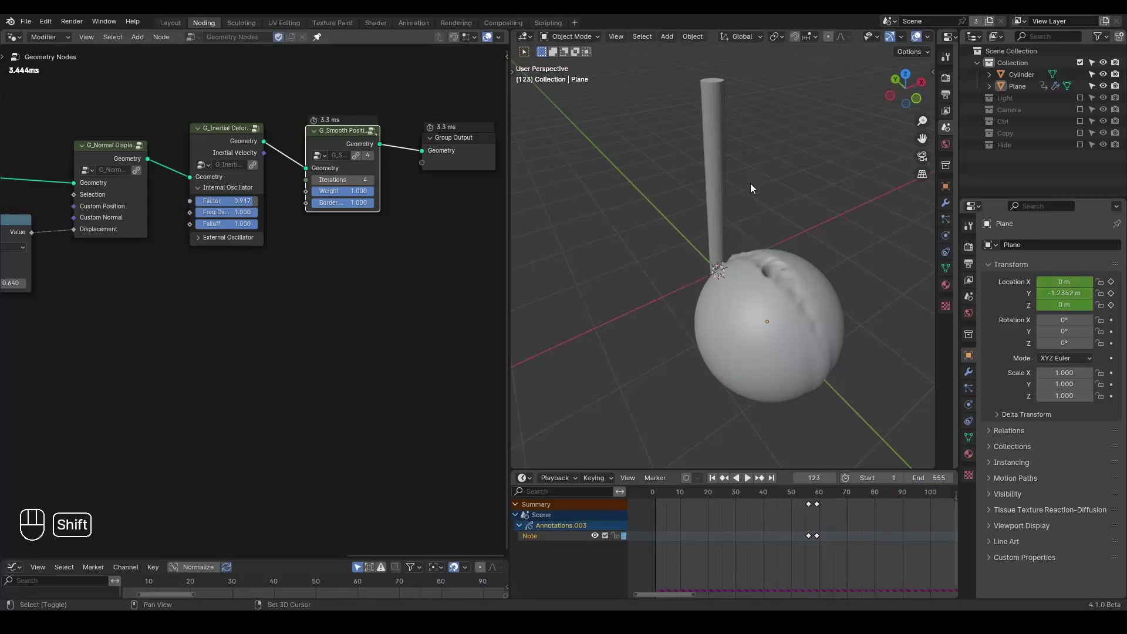
pyautogui.hotkey('shift', 'space')
pyautogui.press('space')
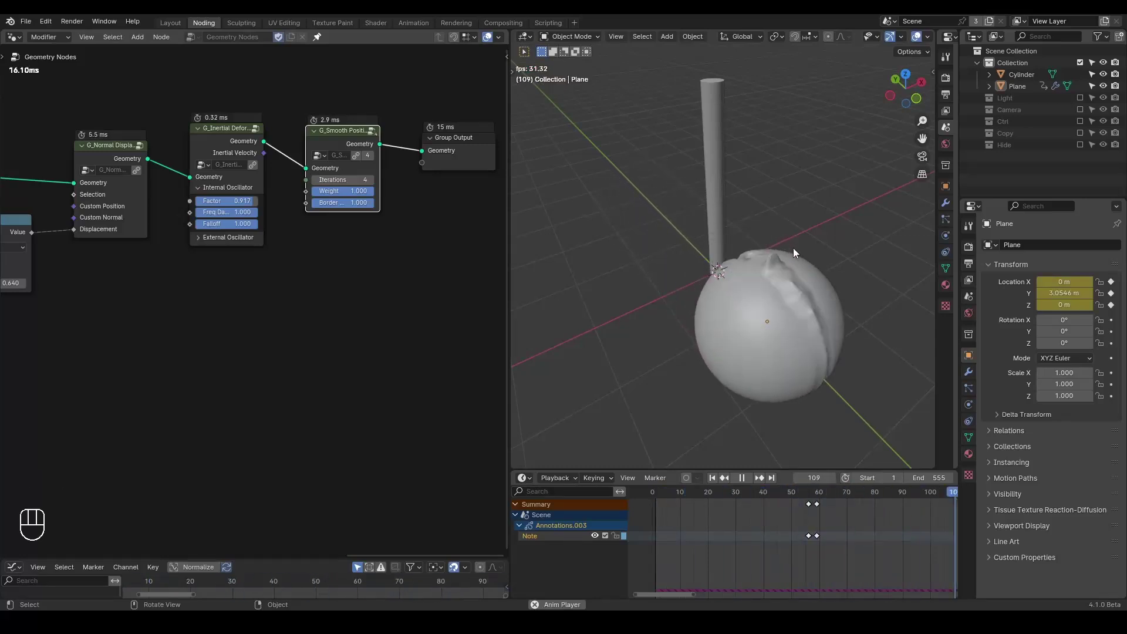
pyautogui.press('space')
# - Align the red input node near the start of the tree under the node above it, and clear the node selection
pyautogui.moveTo(144, 303); pyautogui.dragTo(13, 251, button='middle')
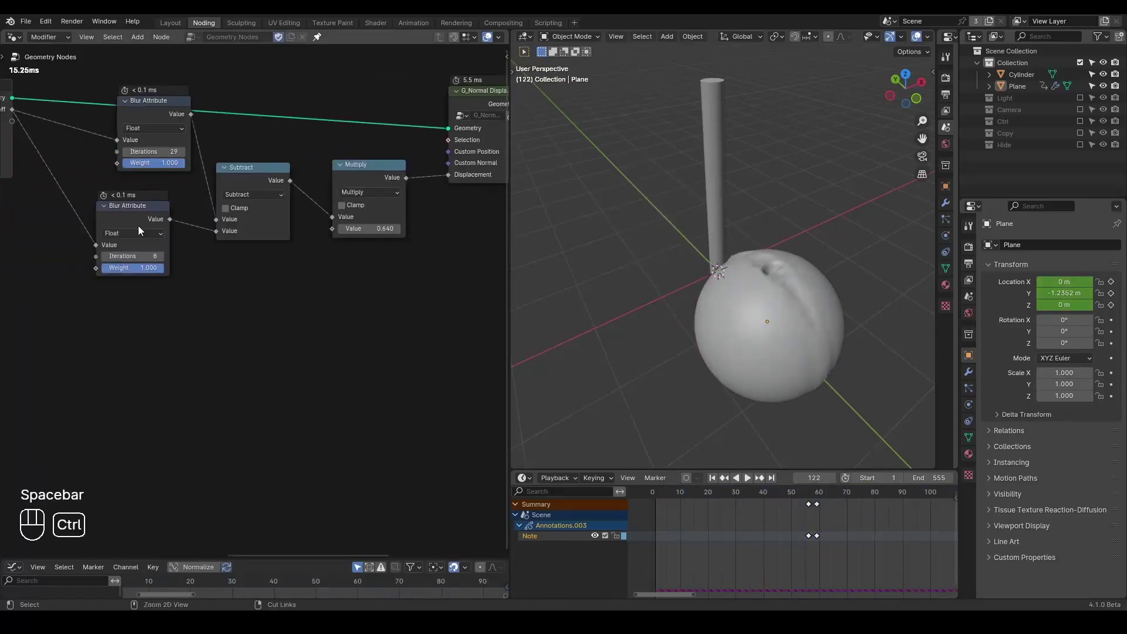
pyautogui.keyDown('ctrl'); pyautogui.moveTo(77, 181); pyautogui.dragTo(126, 289, button='middle'); pyautogui.keyUp('ctrl')
pyautogui.scroll(-1, 148, 286)
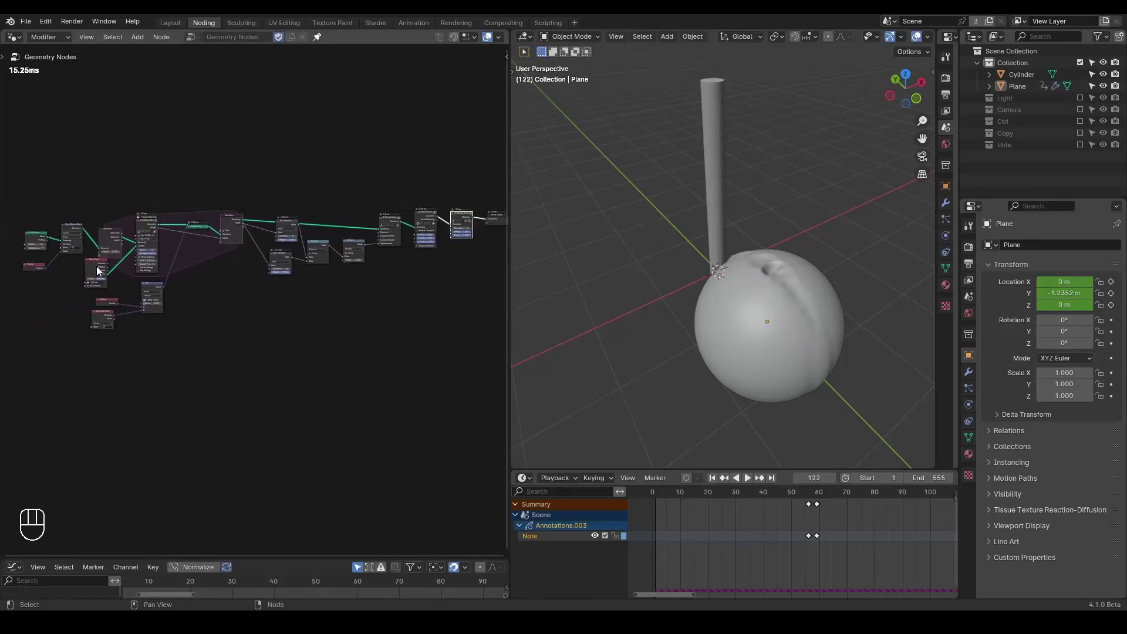
pyautogui.moveTo(97, 265); pyautogui.dragTo(112, 267)
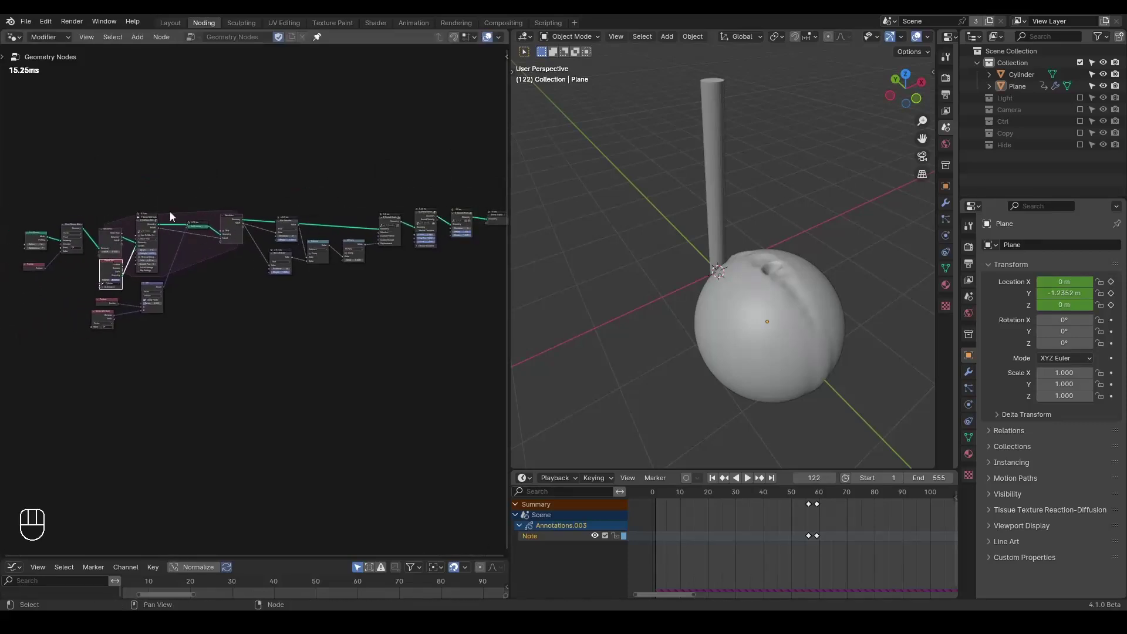
pyautogui.click(349, 320)
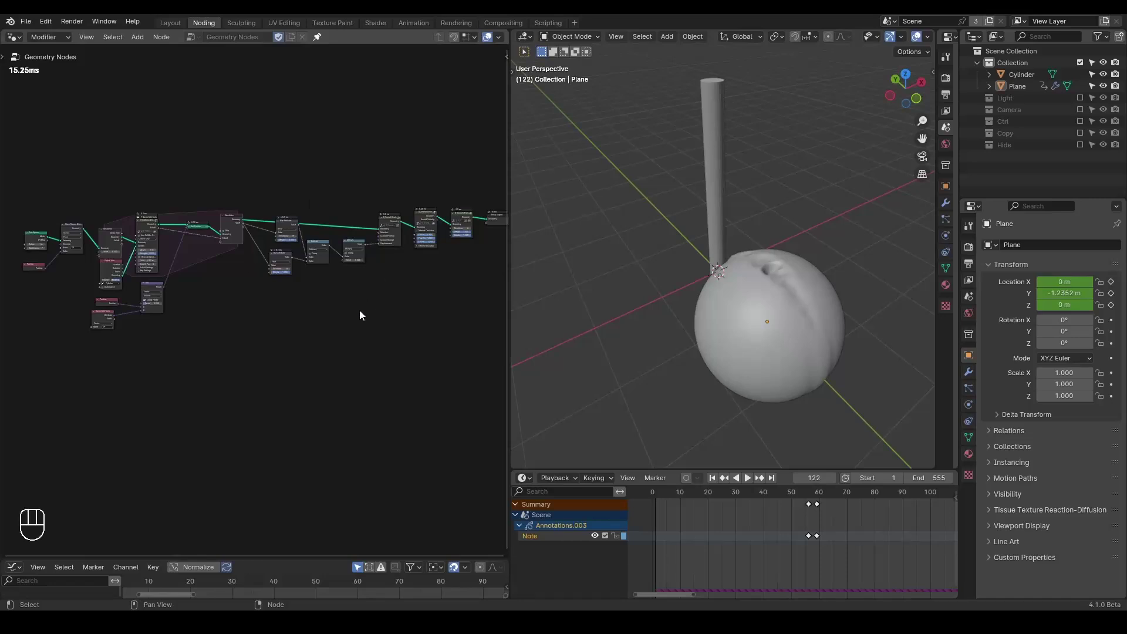